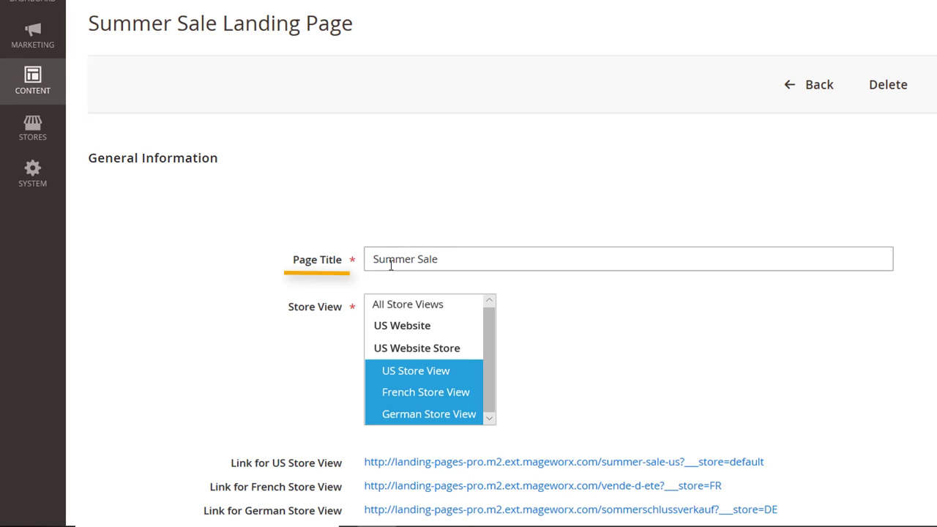
Step: Review the landing page's title and store view links, and switch its Active setting to No and back to Yes
click(411, 259)
triple_click(382, 258)
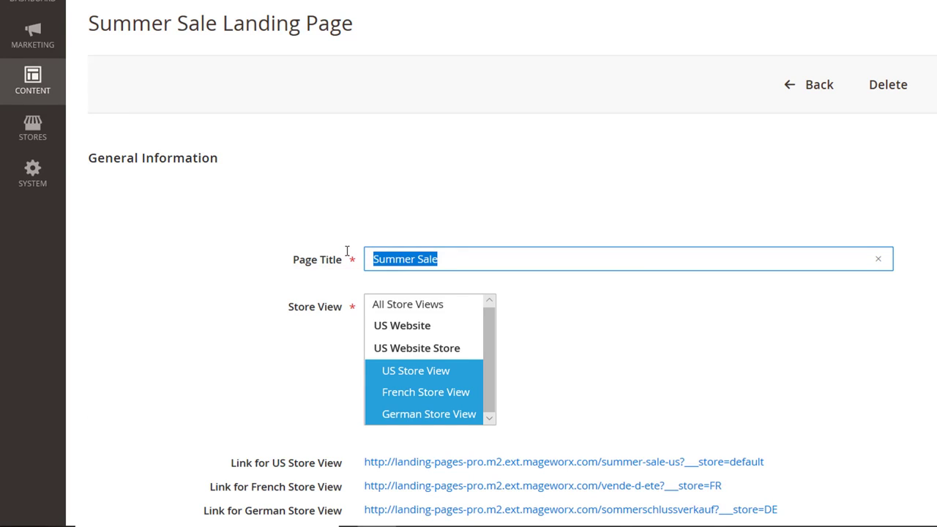
scroll(342, 256, down, 1)
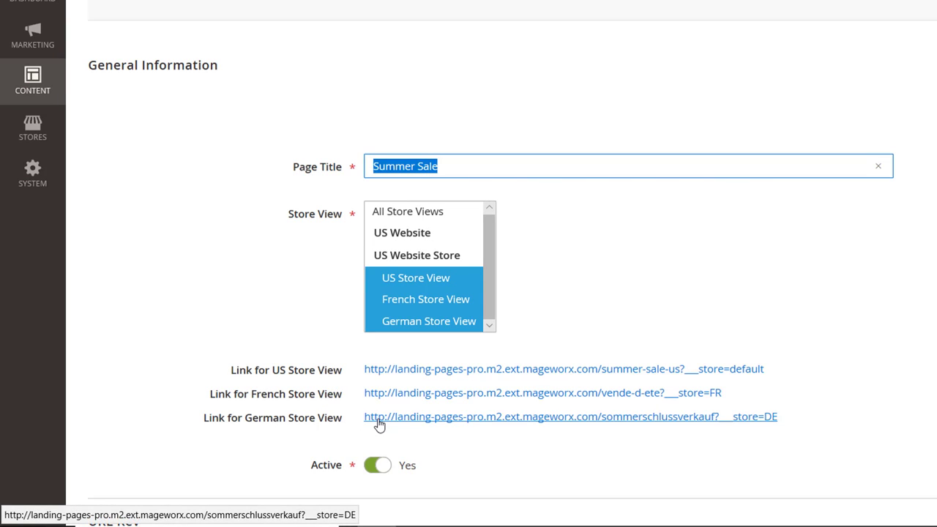
click(377, 467)
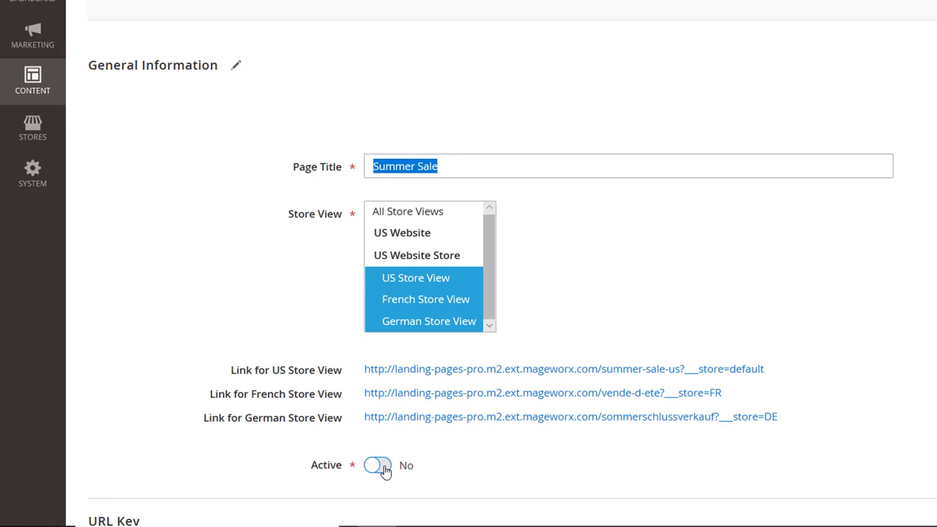
click(377, 466)
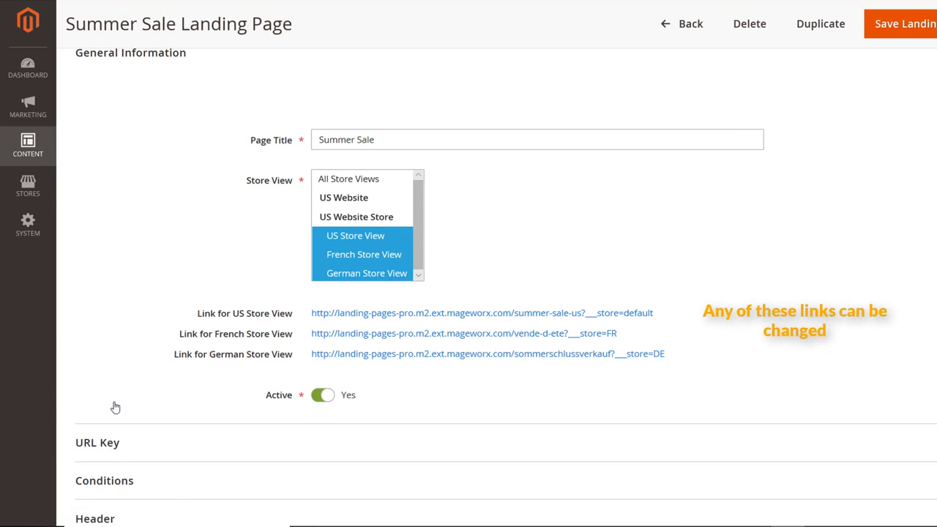
Step: Expand the URL Key section and set the US store view's URL key to summer-sale-us, reusing the all-stores key
click(111, 446)
scroll(112, 446, down, 3)
scroll(111, 447, down, 1)
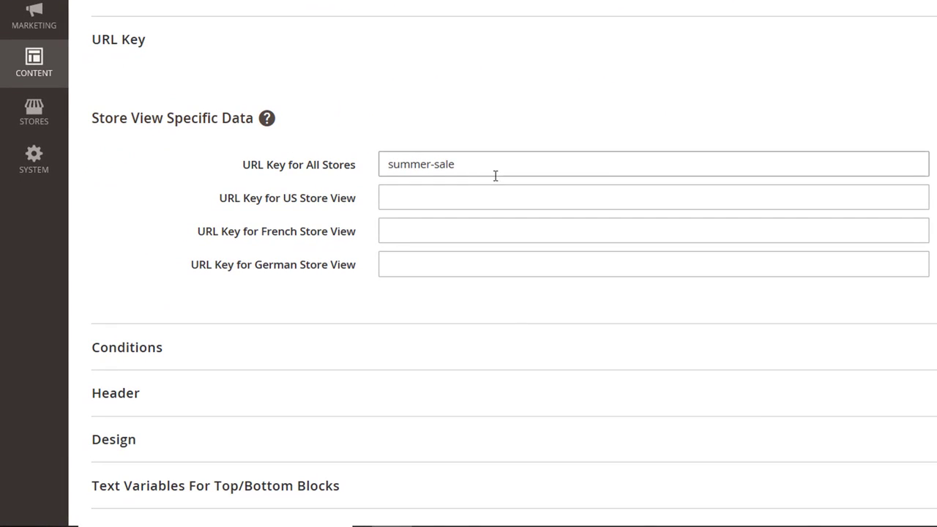
drag(496, 173, 368, 161)
key(ctrl+c)
click(431, 192)
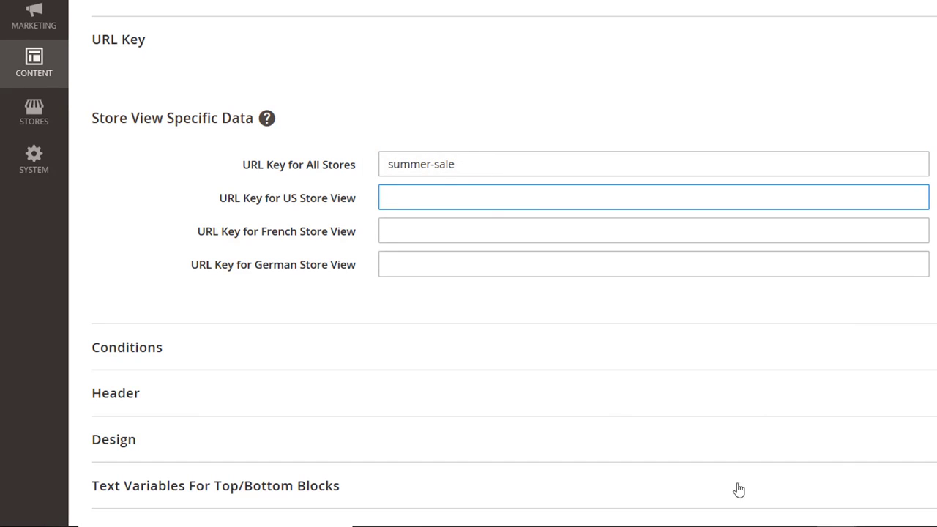
key(ctrl+v)
text(-us)
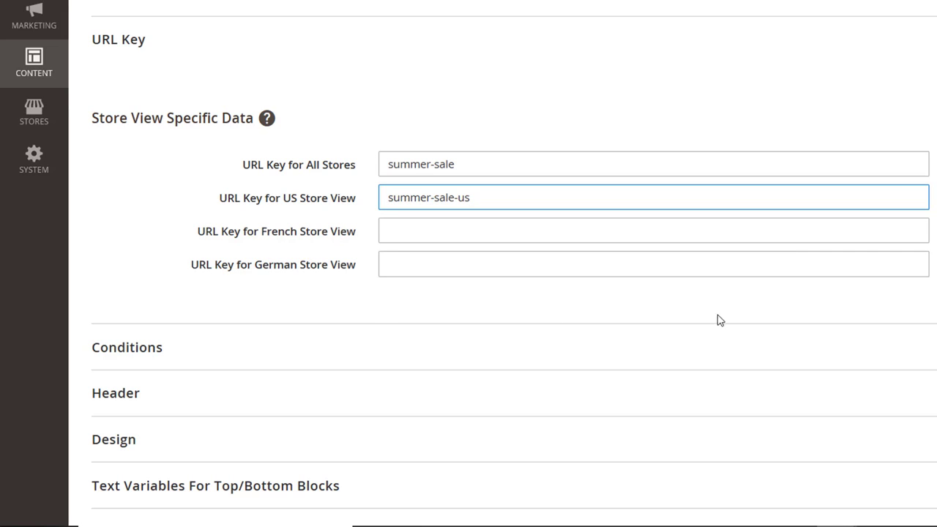
Step: Set the URL key to vende-d-ete for the French store view and sommerschlussverkauf for the German store view
click(431, 233)
text(vende-d-ete)
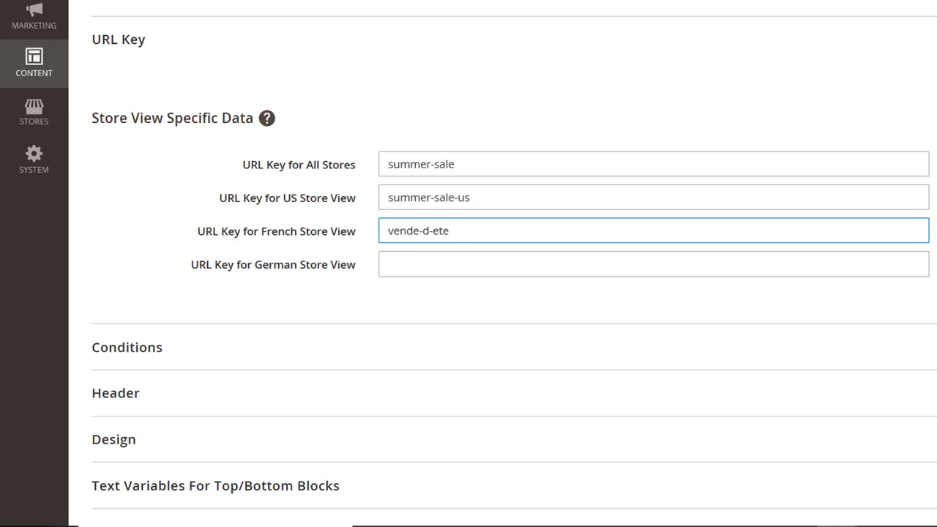
click(476, 261)
text(sommerschlussverkauf)
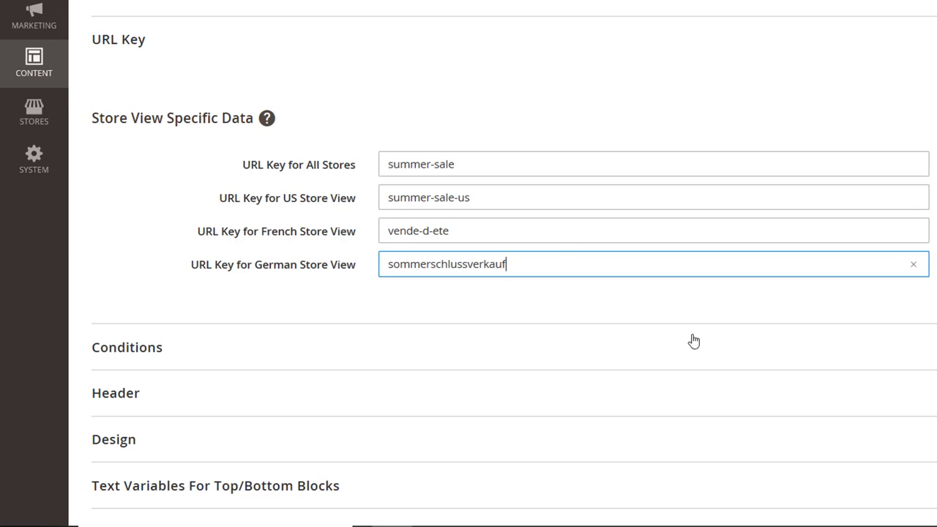
Step: Expand the Conditions section and examine the product attributes offered for a new condition
scroll(435, 186, down, 1)
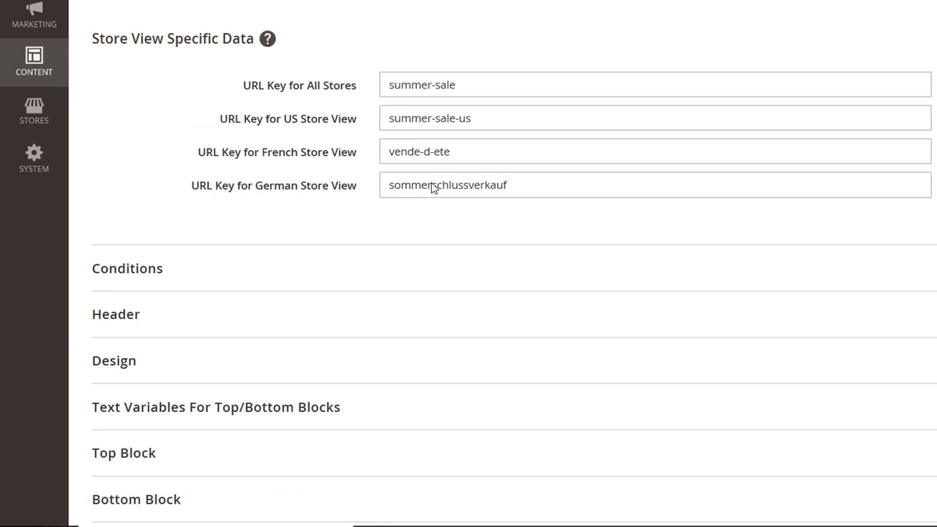
click(398, 274)
scroll(402, 276, down, 1)
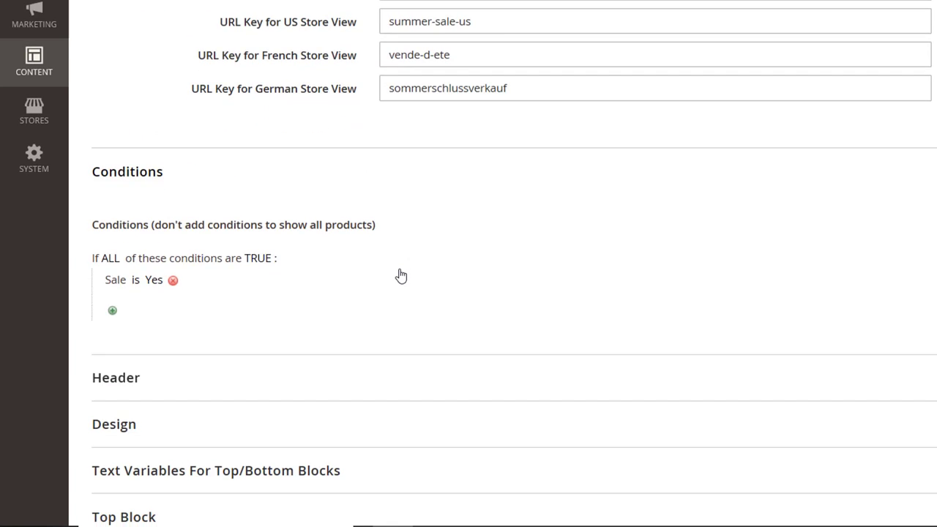
scroll(401, 275, down, 1)
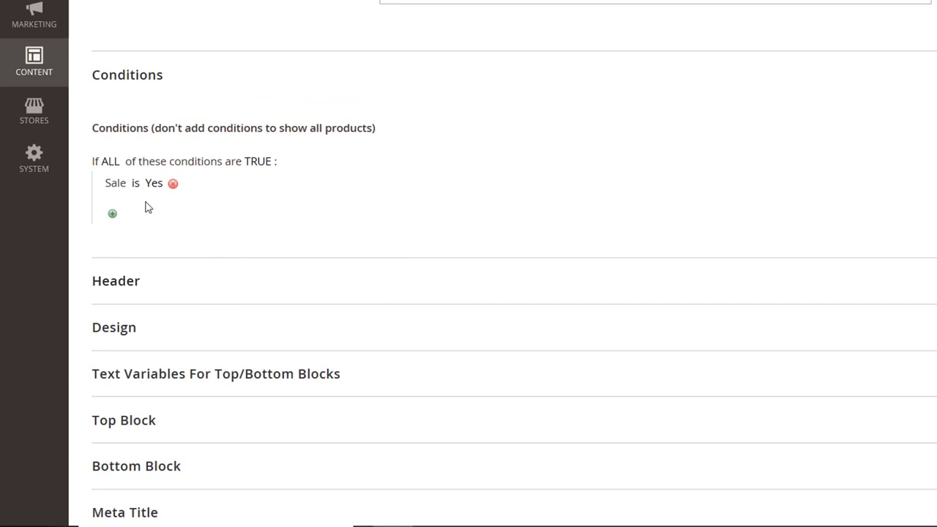
click(112, 214)
click(270, 217)
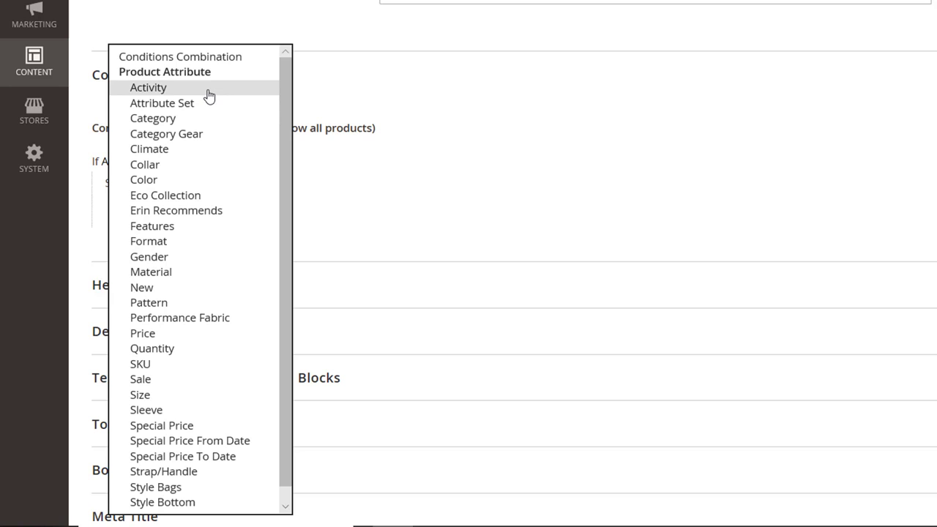
scroll(207, 285, down, 1)
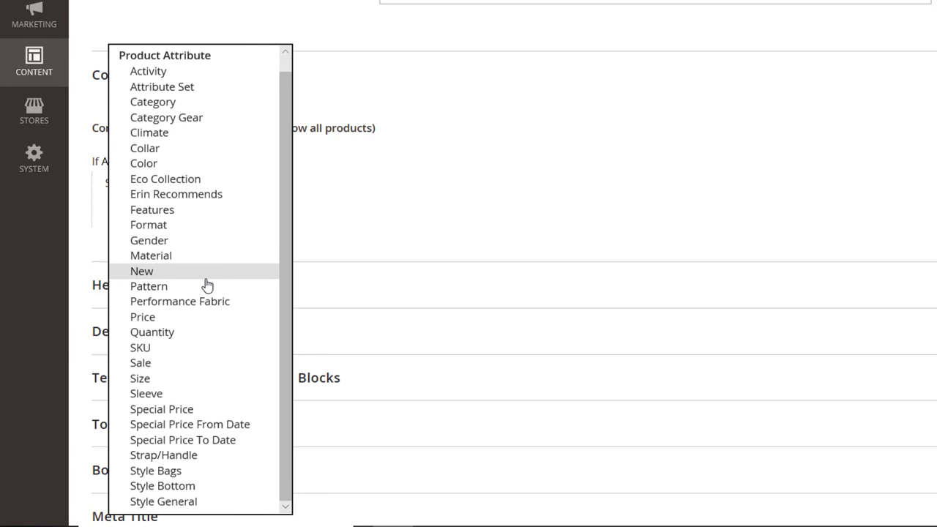
click(415, 178)
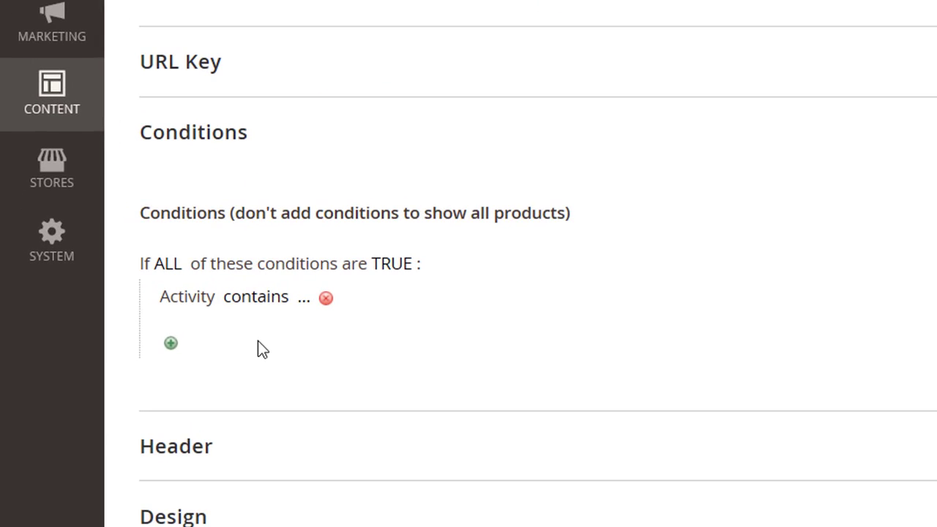
Step: Examine the ALL/ANY and TRUE/FALSE choices that govern how the landing page conditions are combined
click(163, 268)
click(335, 280)
click(445, 322)
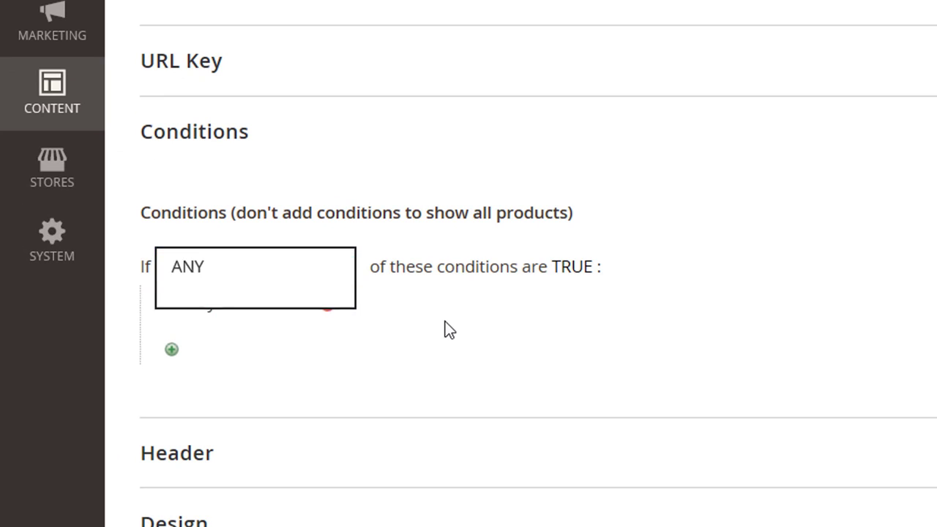
click(412, 270)
click(565, 278)
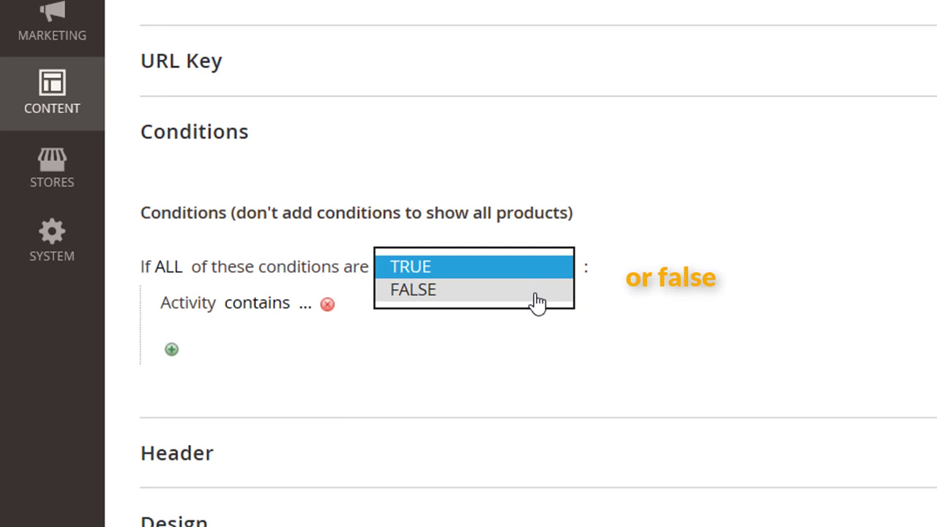
click(619, 320)
Step: Examine the comparison operators available for the Activity condition
click(266, 306)
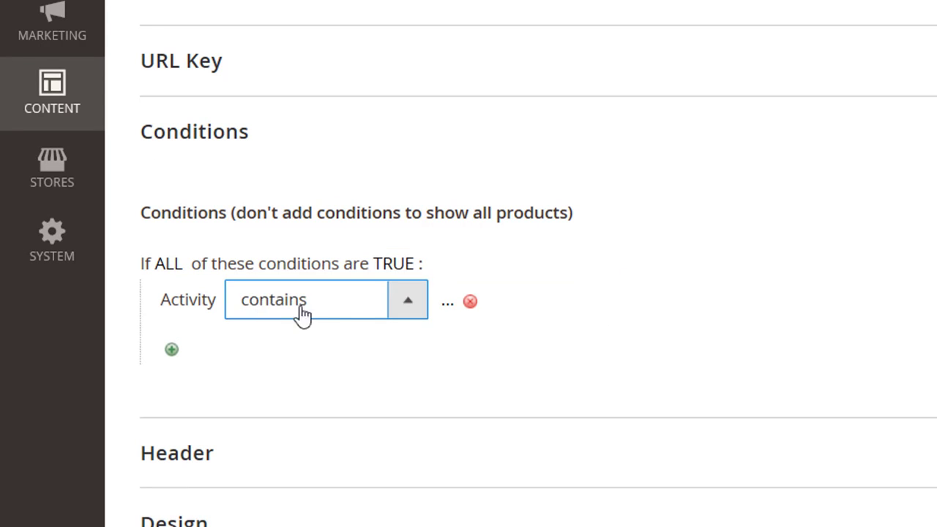
click(404, 315)
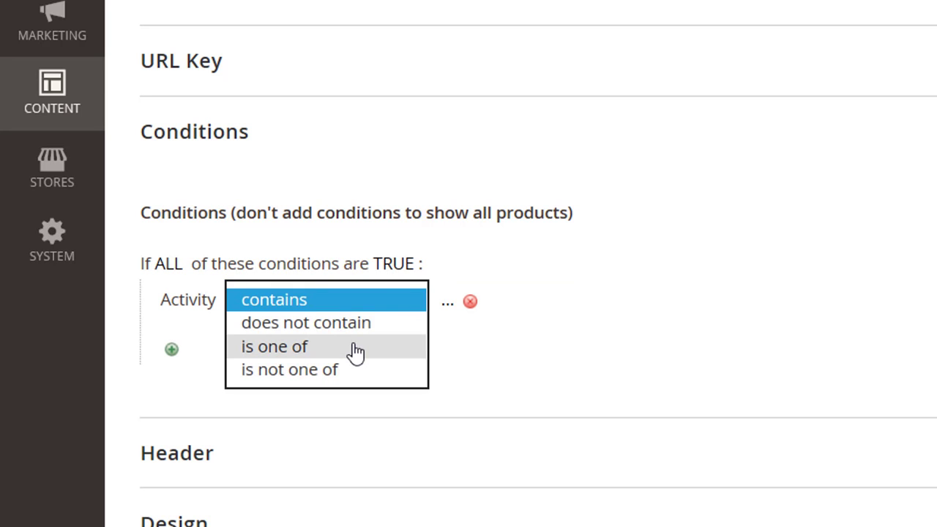
click(355, 348)
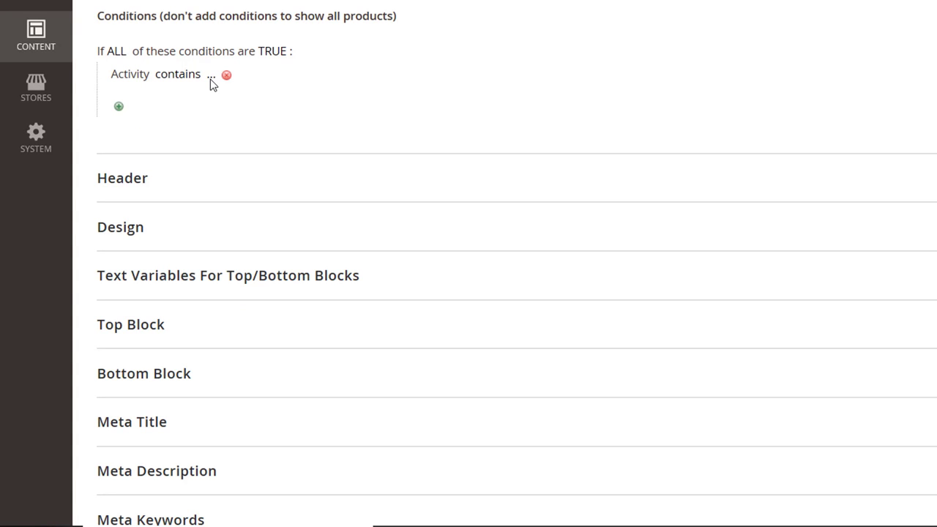
Step: Set the value of the Activity condition to Yoga
click(211, 77)
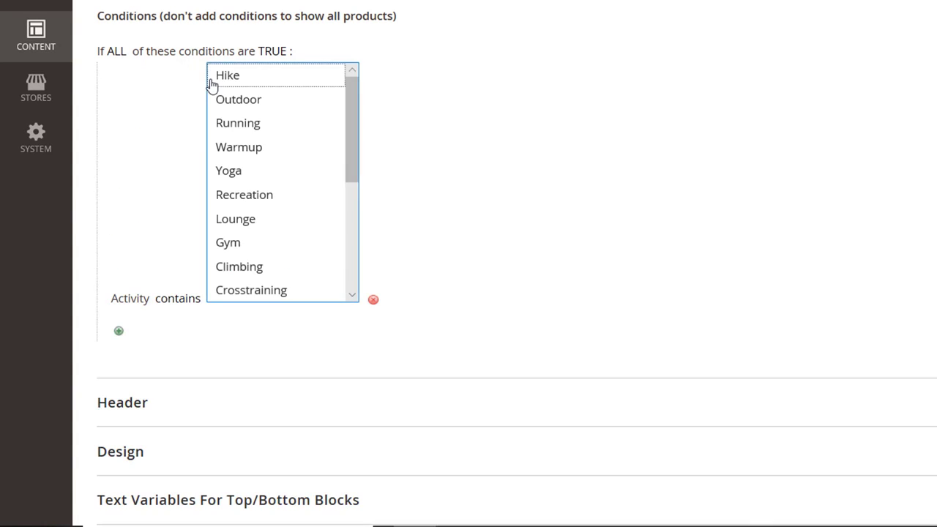
click(259, 170)
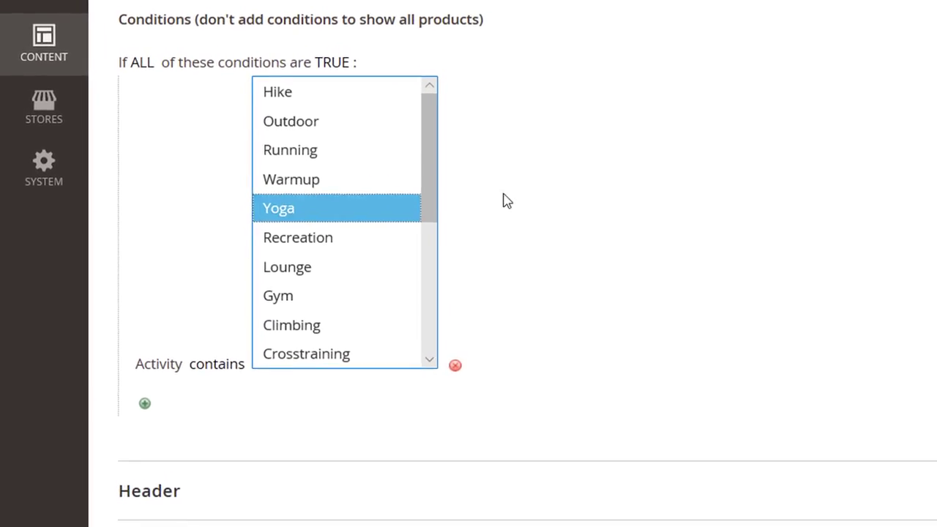
click(503, 200)
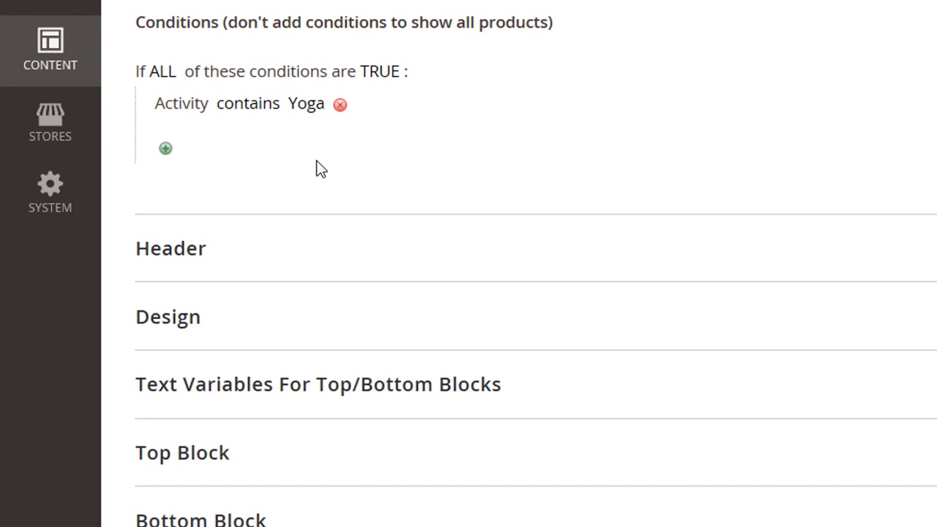
Step: Change the Activity condition's operator to "does not contain" and then to "is one of"
click(249, 105)
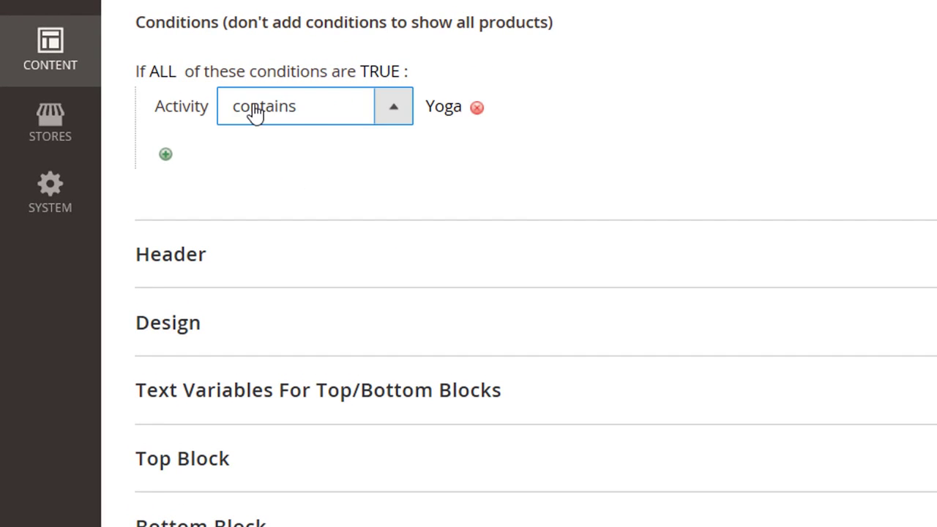
click(373, 114)
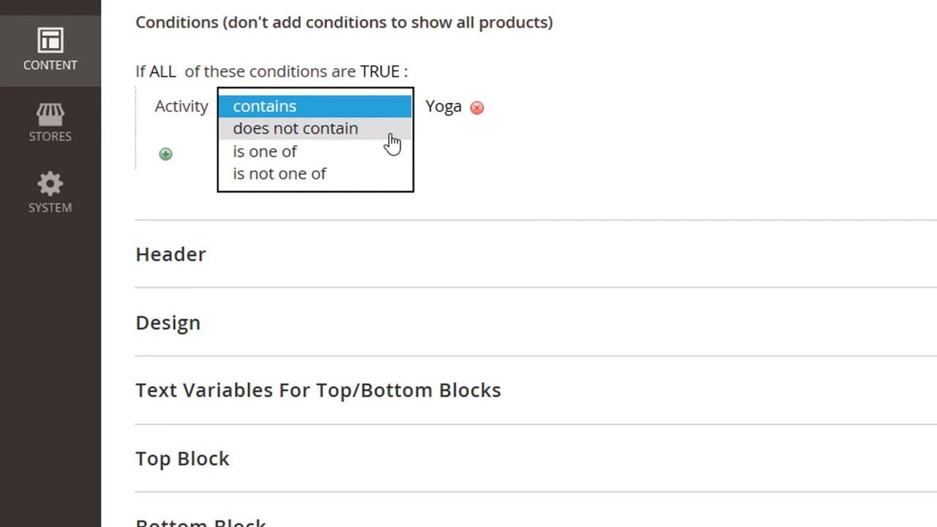
click(391, 137)
click(281, 105)
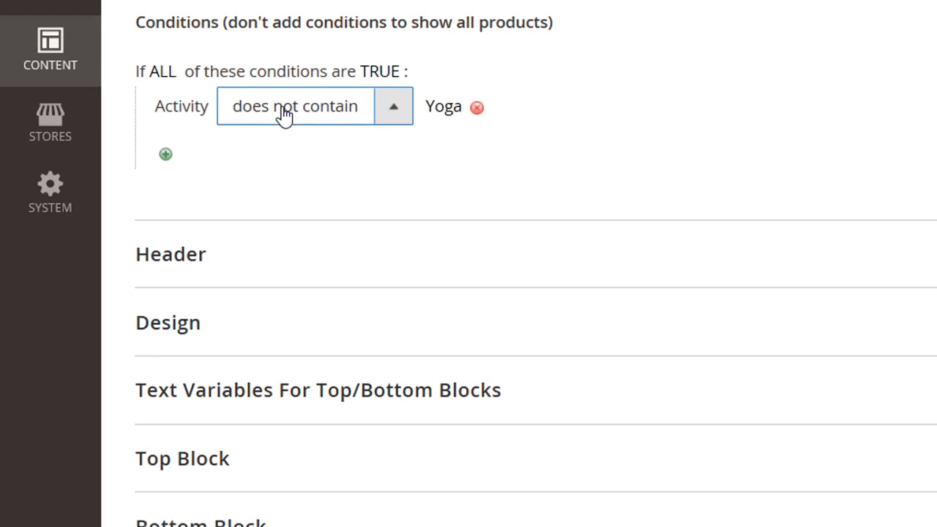
click(388, 112)
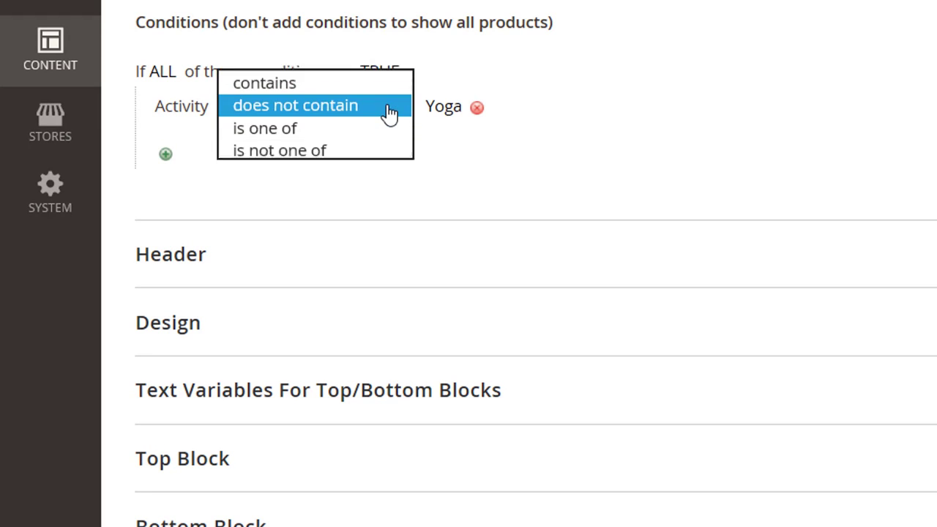
click(344, 129)
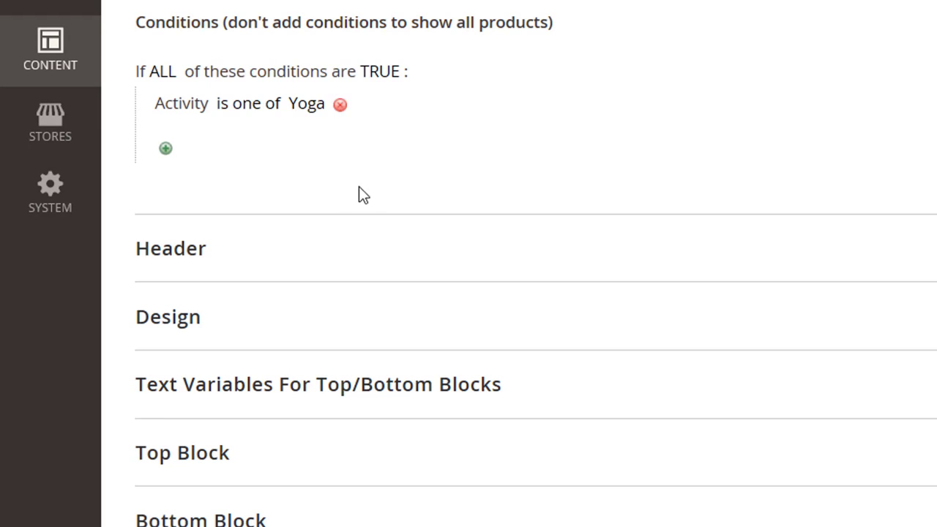
Step: Change the Activity condition's operator to "is not one of", and then remove the condition
click(273, 108)
click(374, 116)
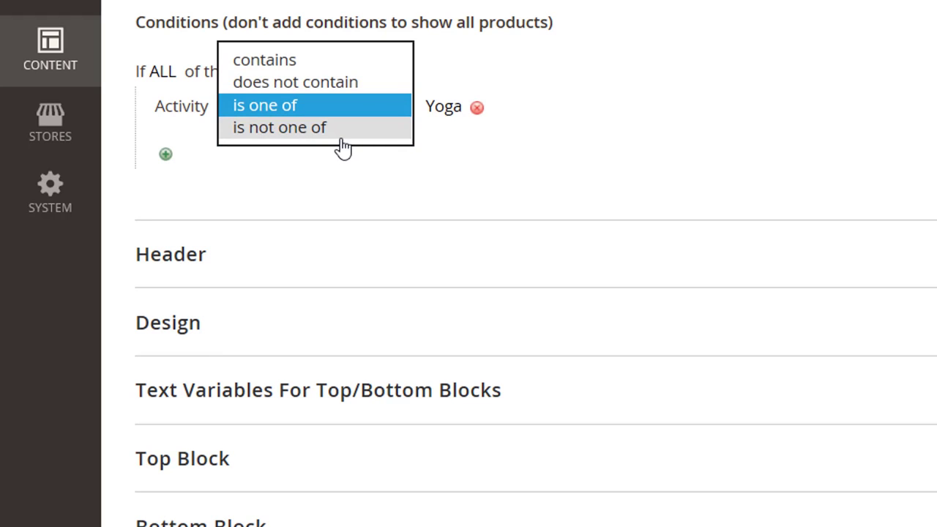
click(340, 137)
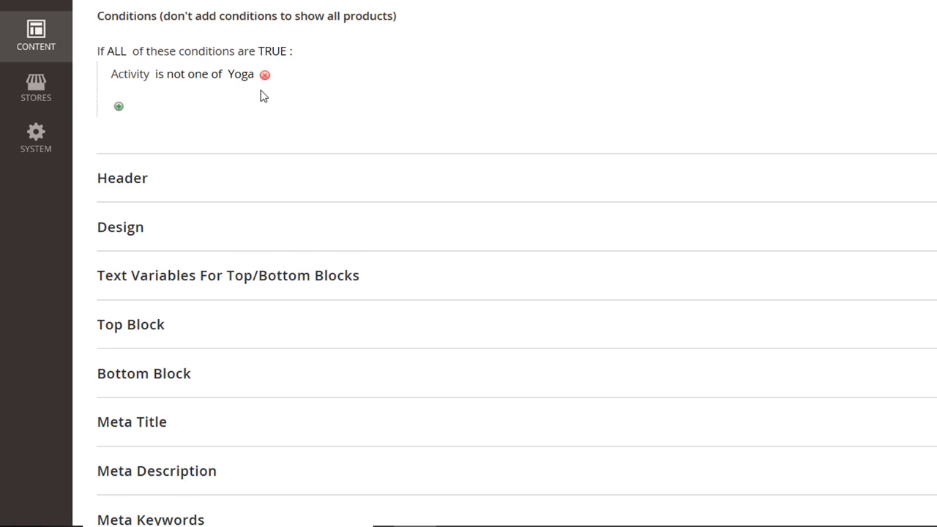
click(264, 75)
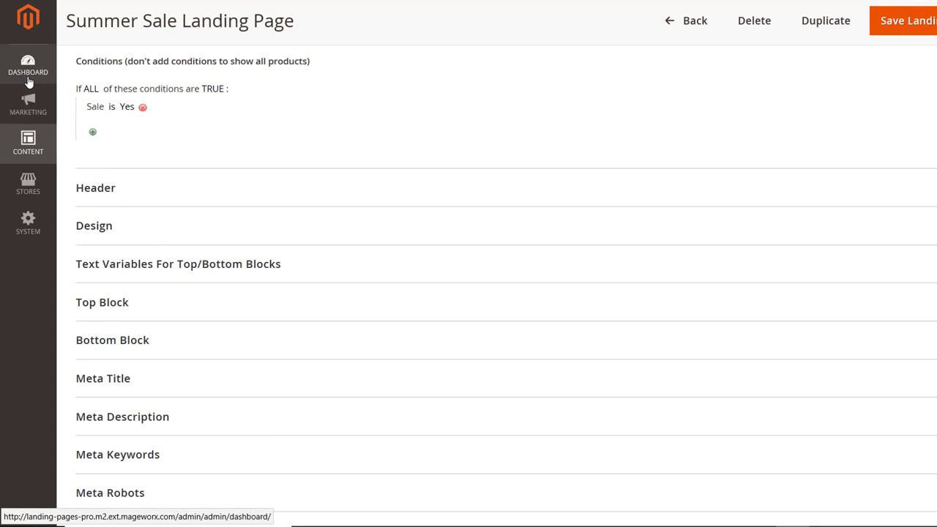
Step: Open the store's product attributes and filter the list by the attribute code cost
click(27, 186)
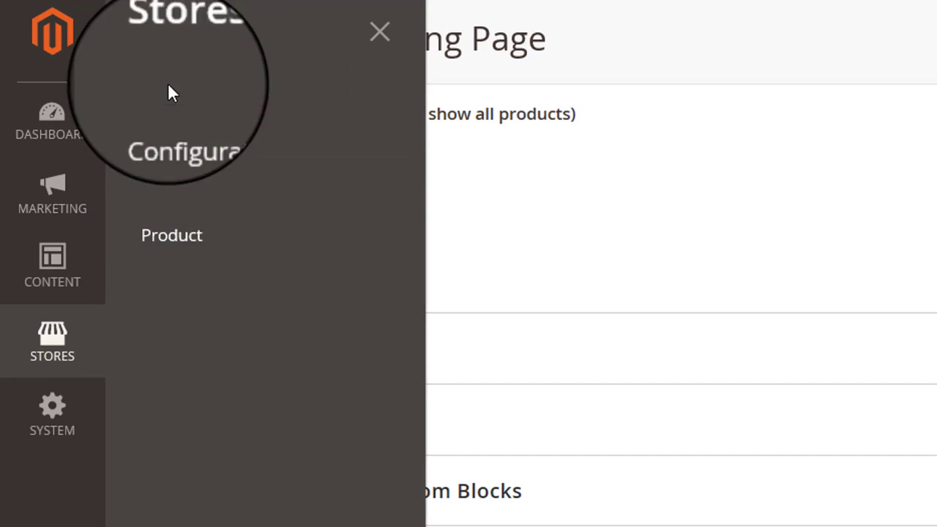
click(171, 237)
scroll(133, 443, down, 2)
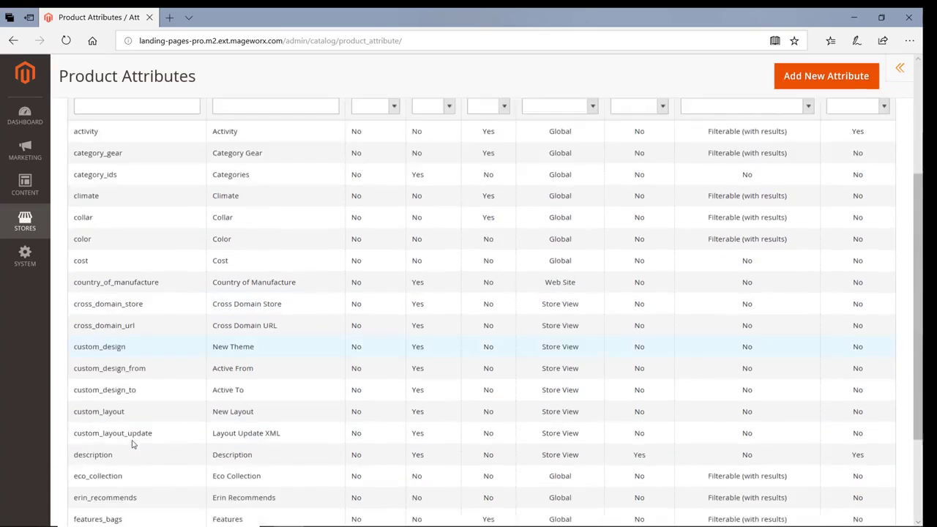
scroll(132, 442, up, 3)
click(152, 300)
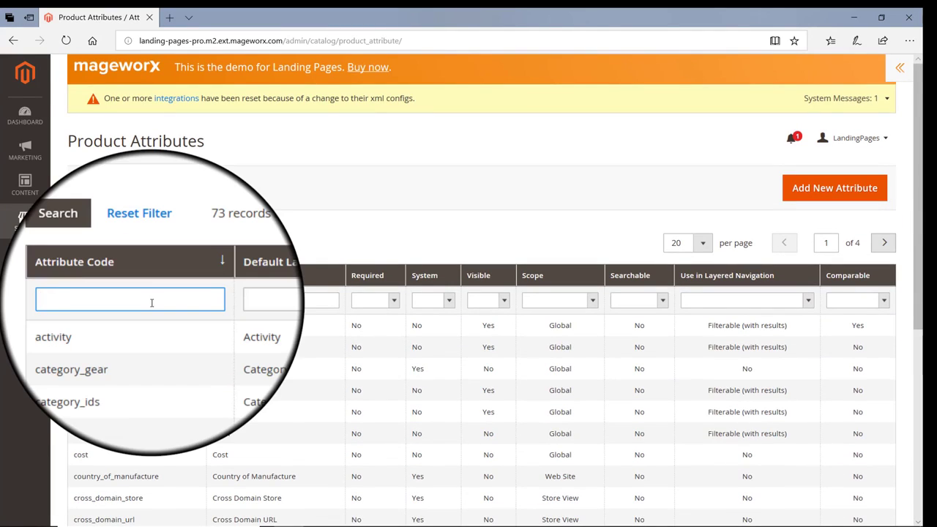
text(cost)
key(Return)
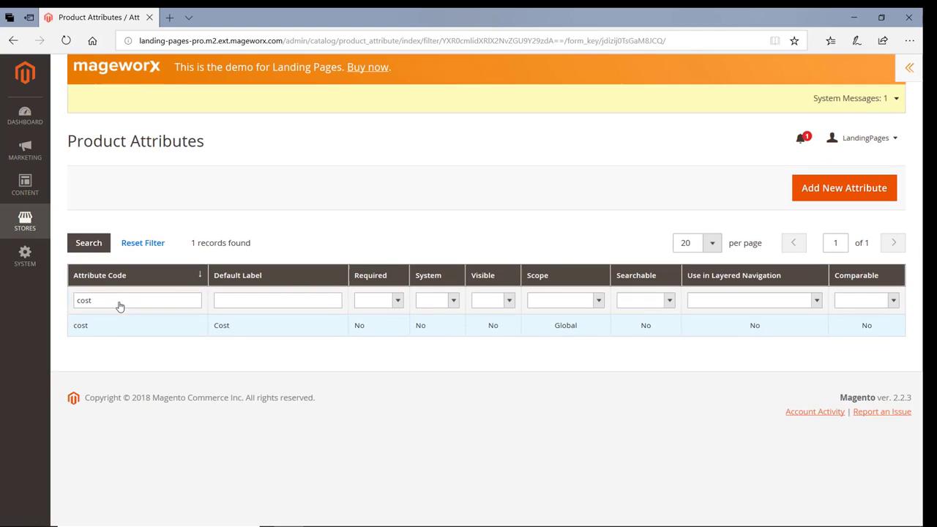
Step: Open the cost attribute's storefront properties and set Use in Search to Yes
click(120, 329)
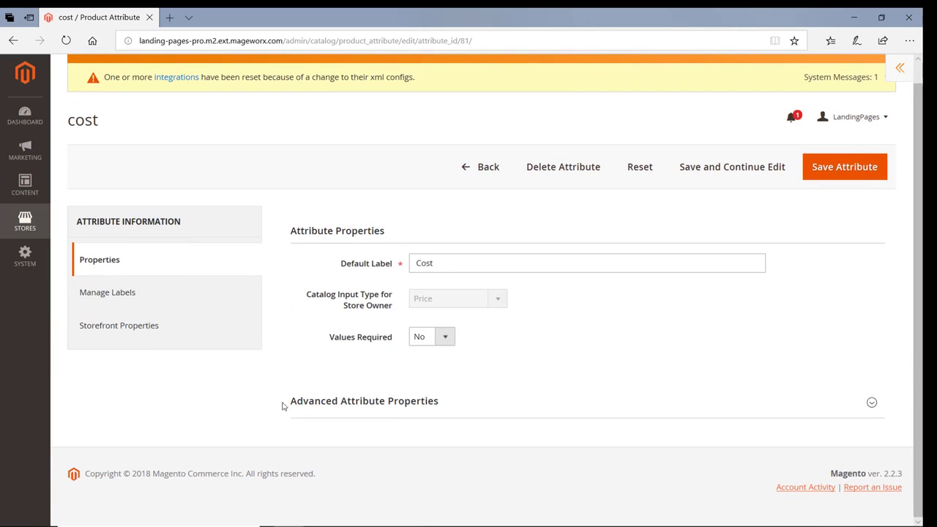
click(115, 334)
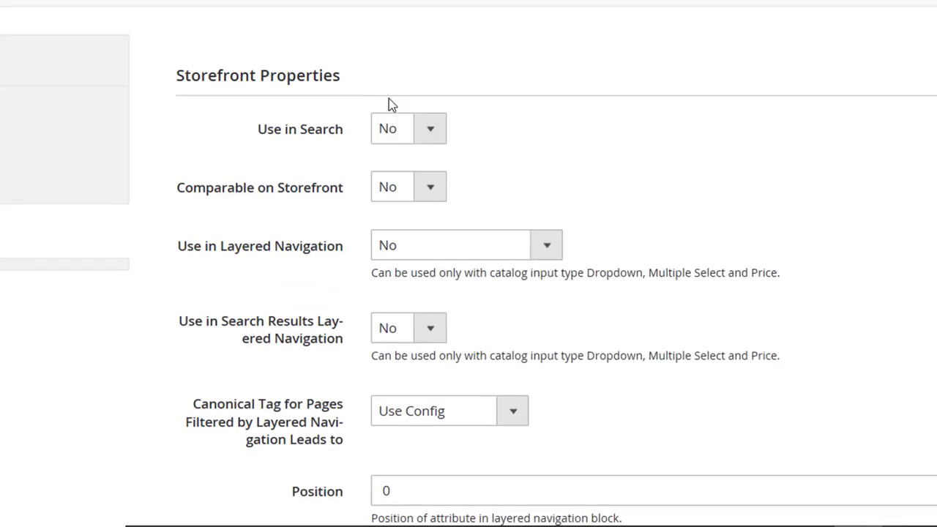
click(418, 131)
click(397, 112)
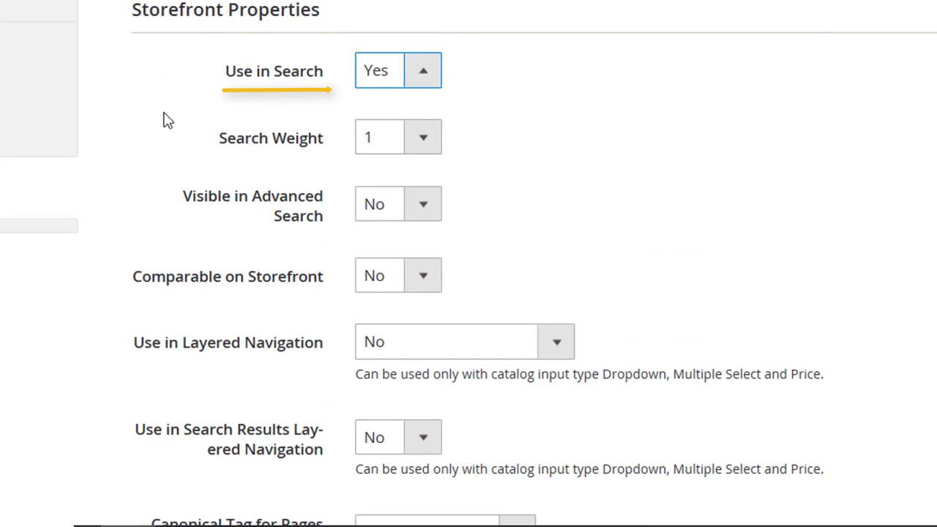
Step: Set Use for Promo Rule Conditions to Yes for the cost attribute and save the attribute
scroll(225, 354, down, 5)
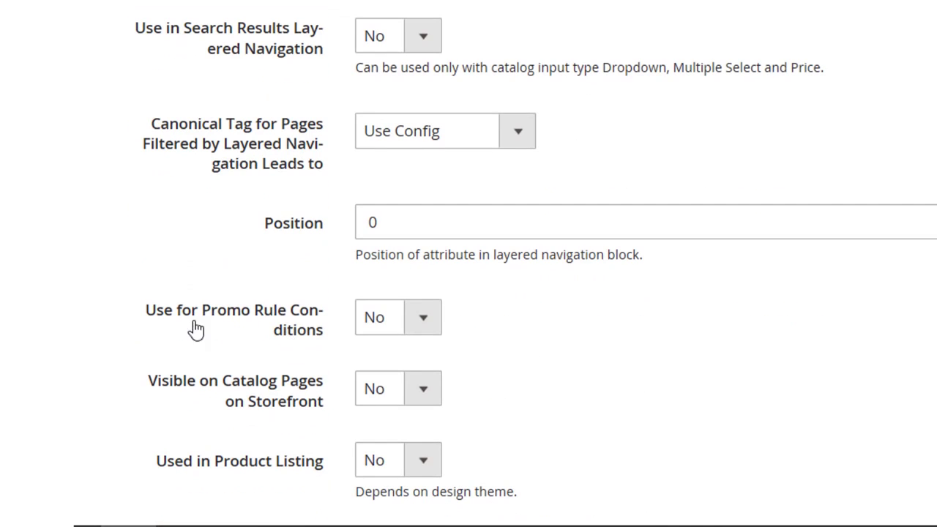
click(427, 320)
click(428, 297)
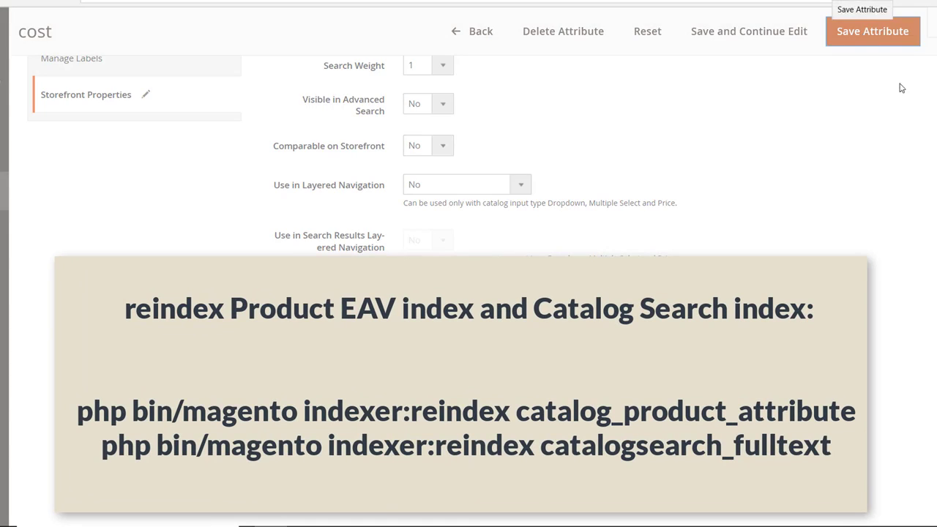
click(873, 30)
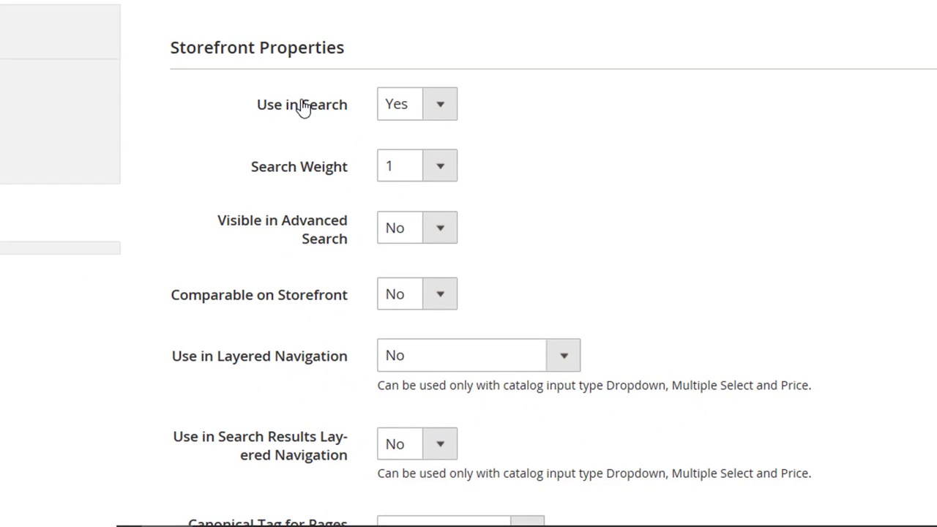
Step: Set Visible in Advanced Search to Yes for the cost attribute and save the attribute
click(441, 228)
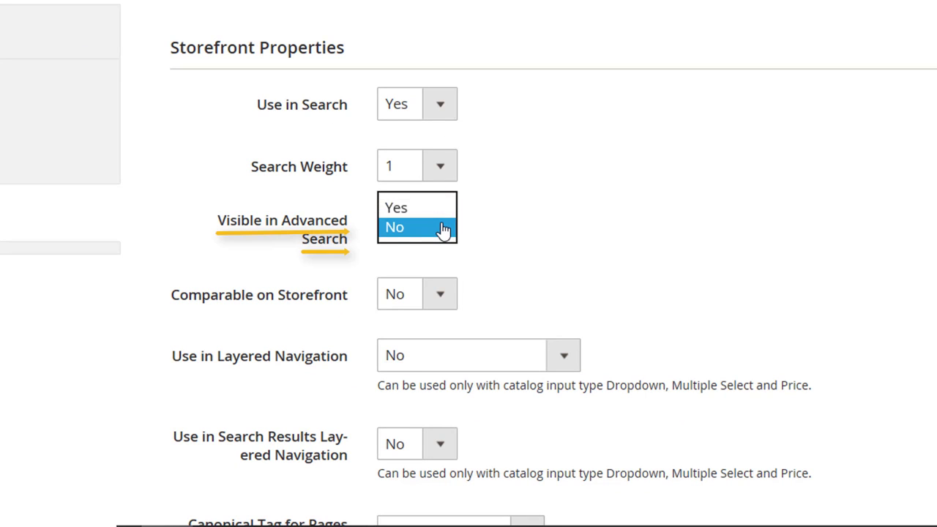
click(432, 210)
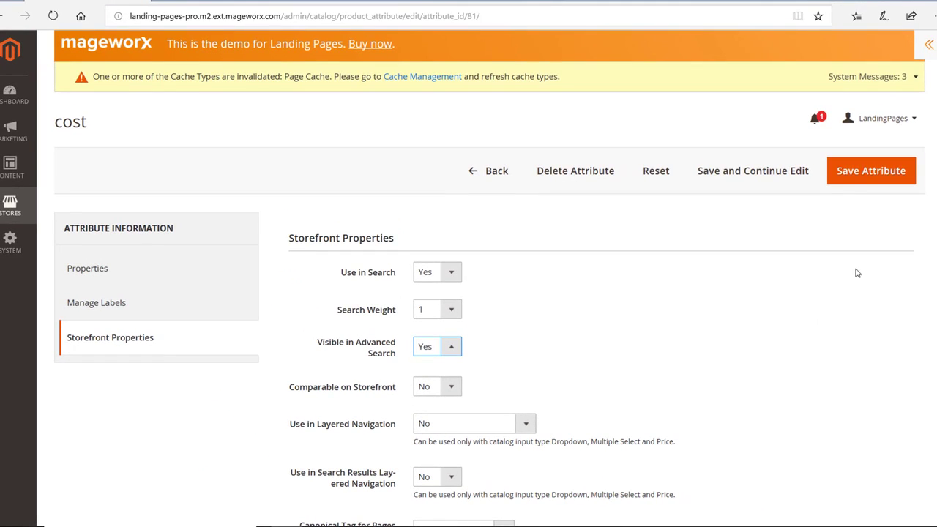
click(870, 172)
Step: Return to the MageWorx landing pages and expand the Header settings of the Summer Sale Landing Page
click(5, 170)
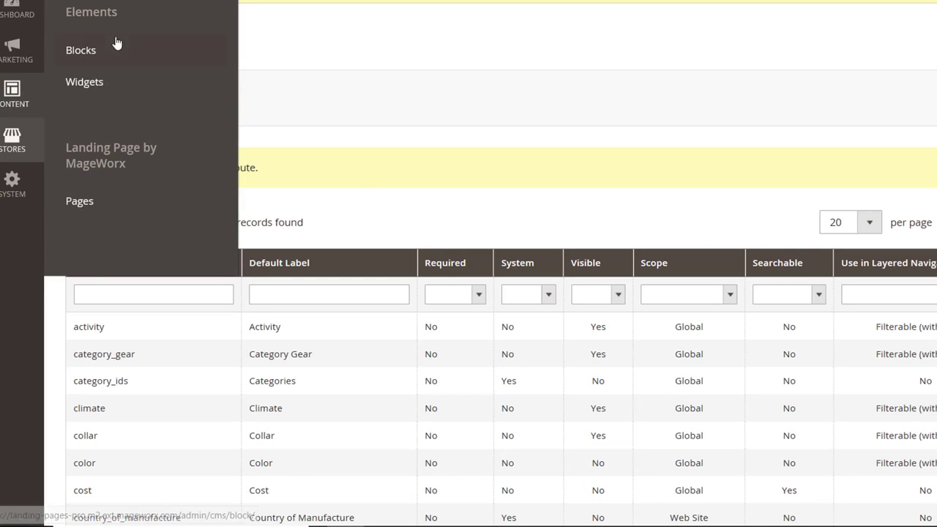
click(88, 206)
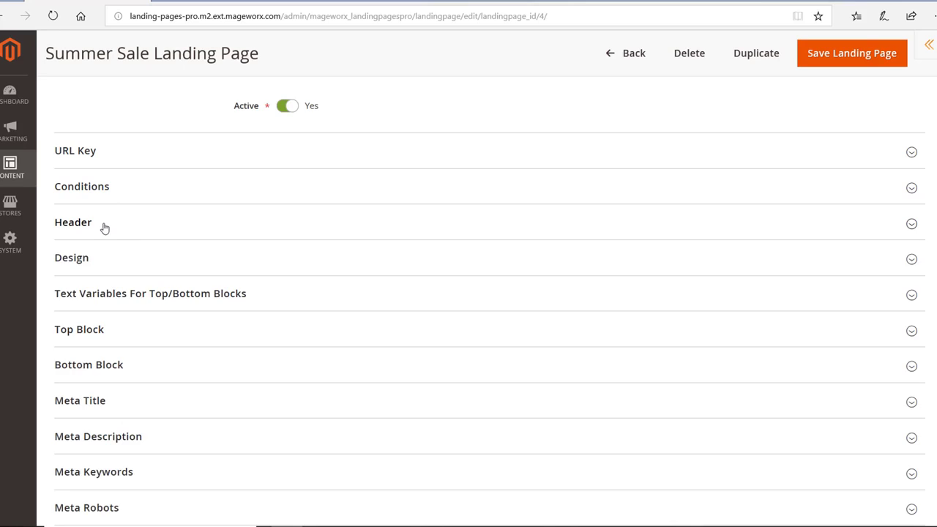
click(105, 228)
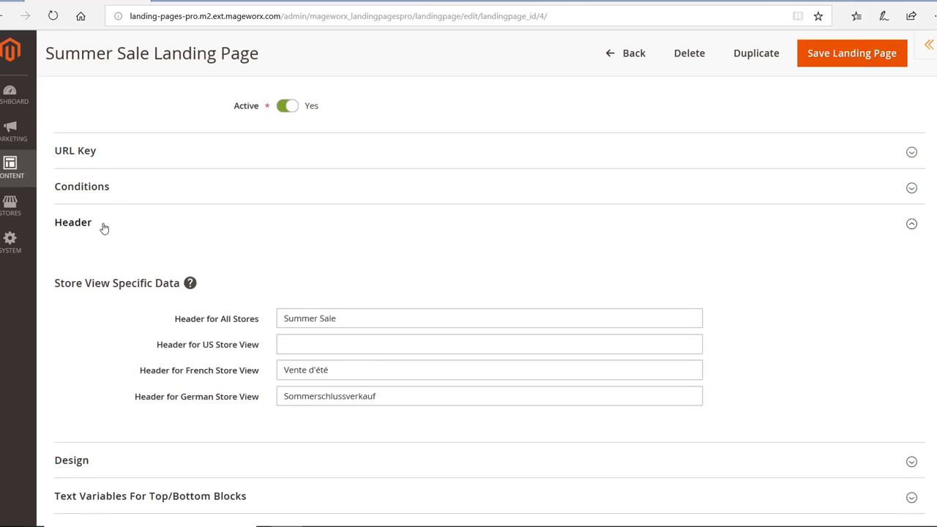
scroll(105, 226, down, 1)
scroll(105, 226, up, 1)
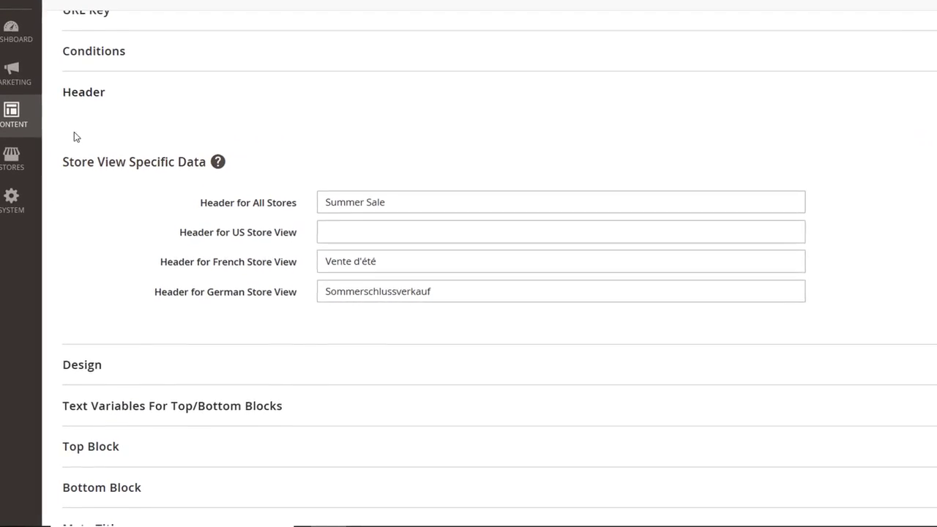
Step: Review the header texts for all stores, the French store view and the German store view
click(377, 188)
drag(439, 199, 303, 192)
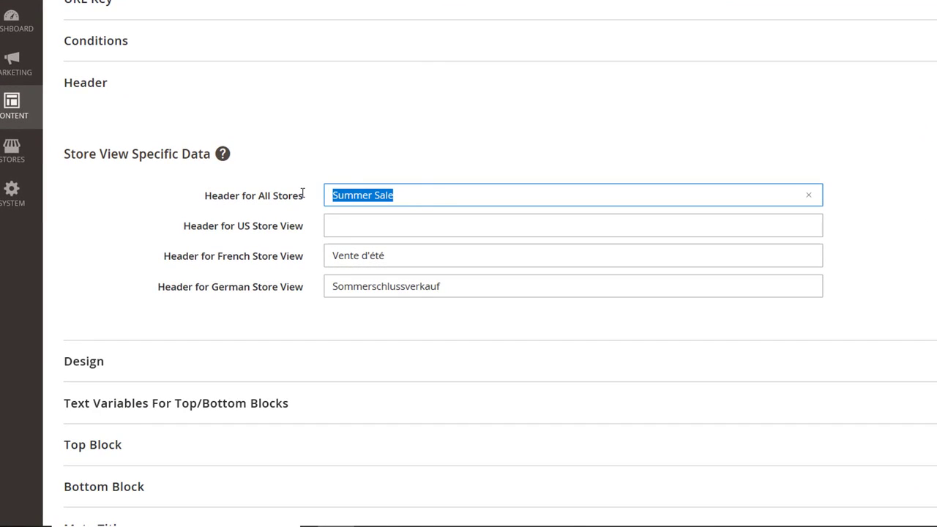
click(358, 253)
drag(389, 254, 331, 256)
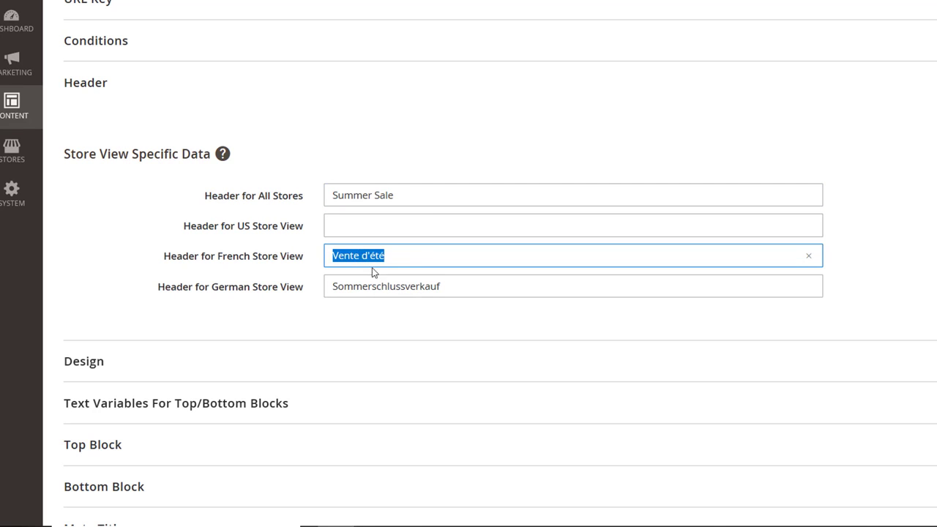
drag(441, 287, 320, 292)
click(267, 317)
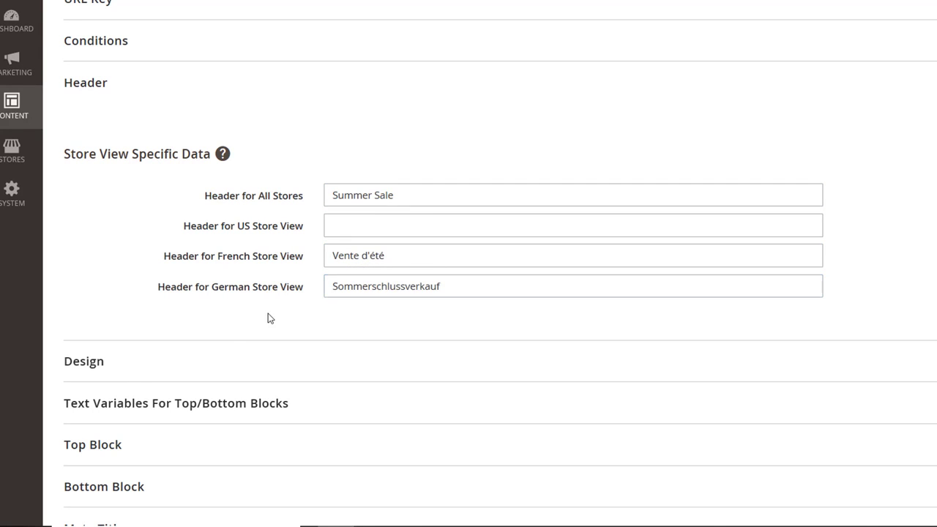
Step: Expand the Design settings and examine the Summer Sale page on the storefront to see how the layout displays it
click(104, 362)
scroll(107, 364, down, 5)
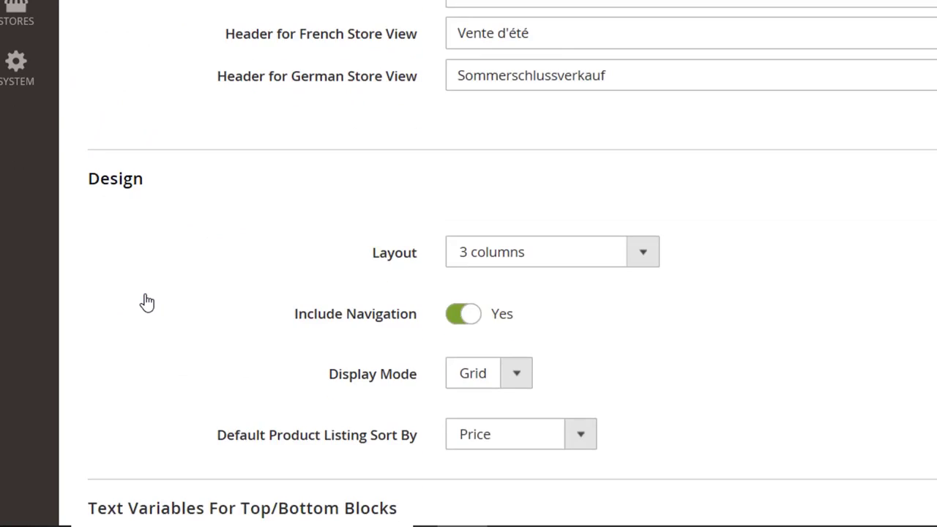
click(643, 134)
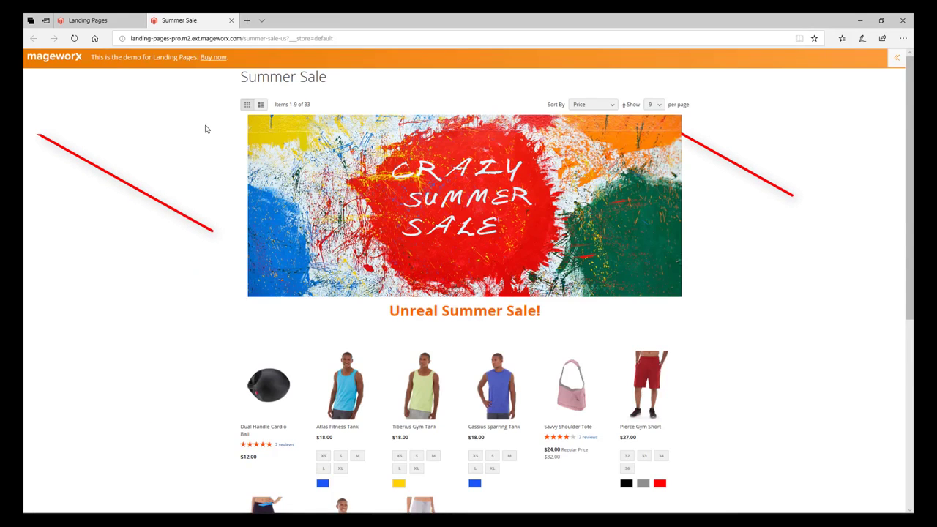
scroll(205, 129, down, 5)
scroll(206, 129, up, 5)
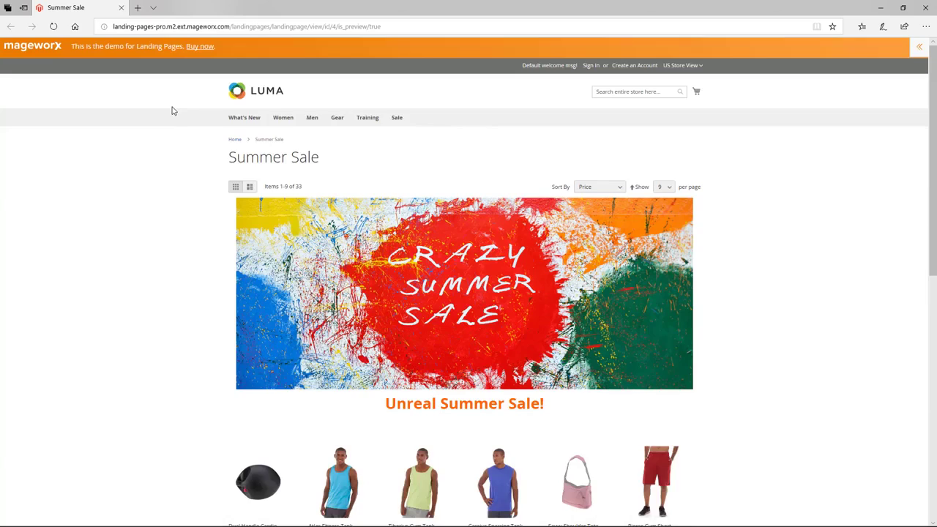
scroll(168, 125, down, 4)
scroll(166, 132, down, 3)
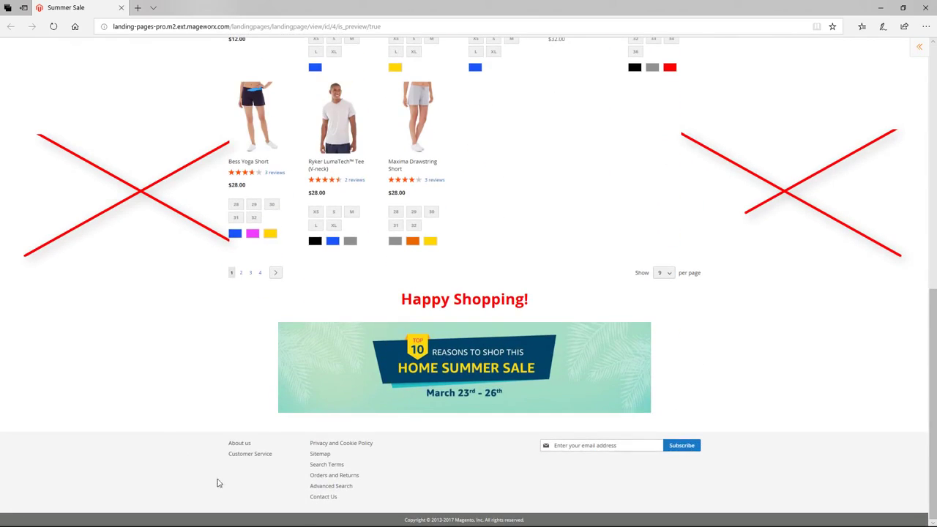
scroll(124, 263, up, 7)
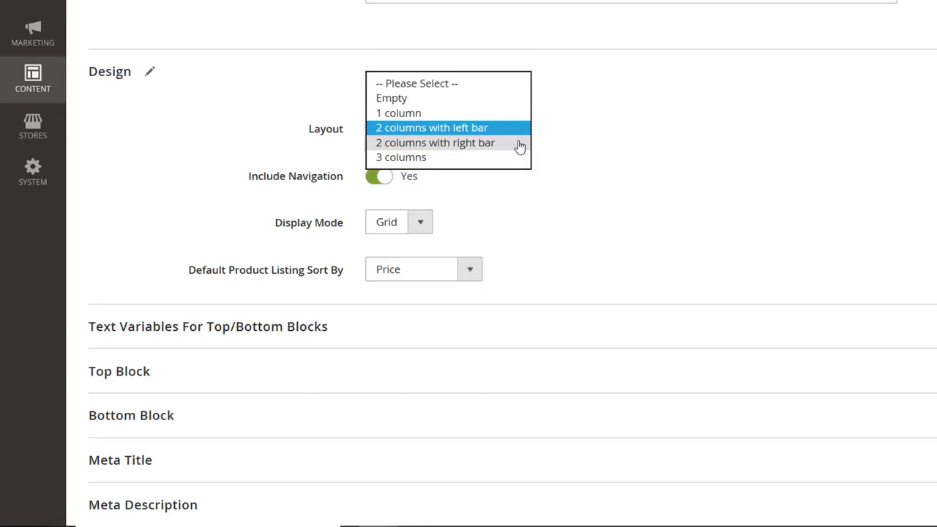
Step: Try the layout 2 columns with right bar, set it to 3 columns, and switch Include Navigation off and back to Yes
click(519, 145)
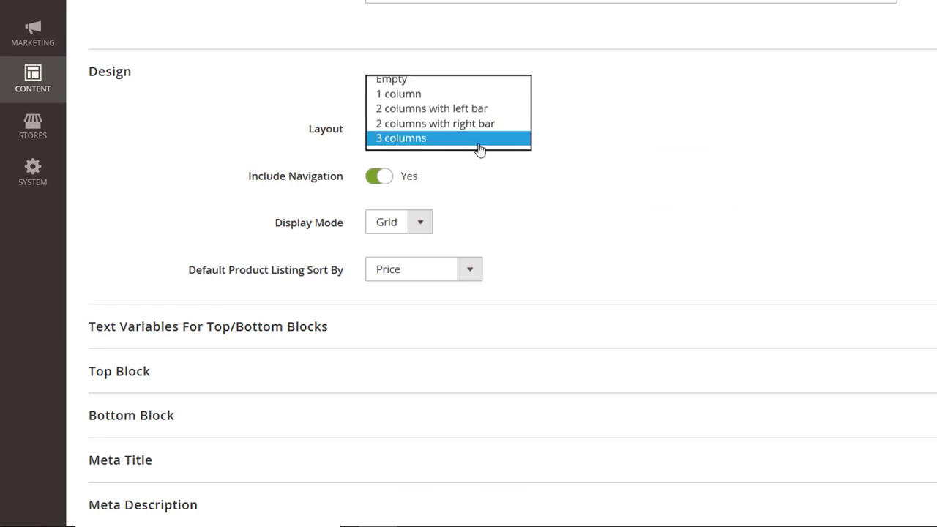
click(479, 145)
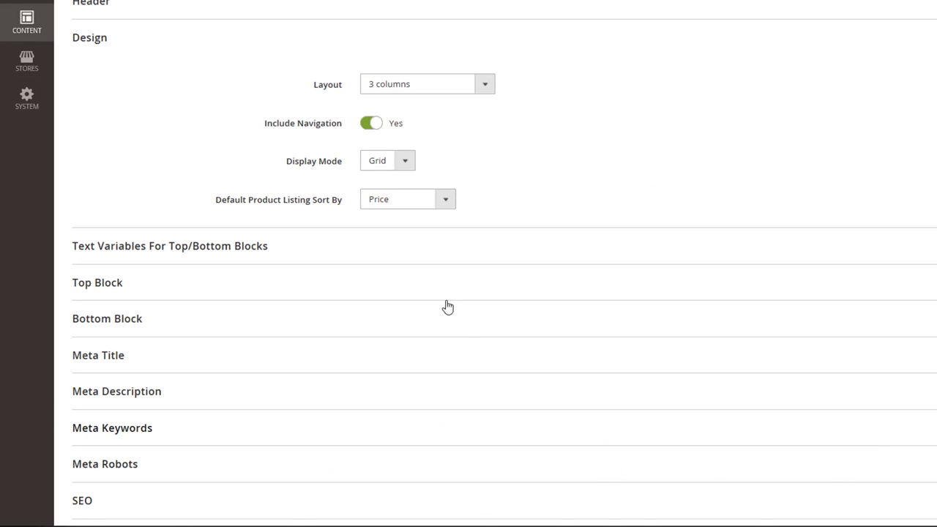
click(371, 124)
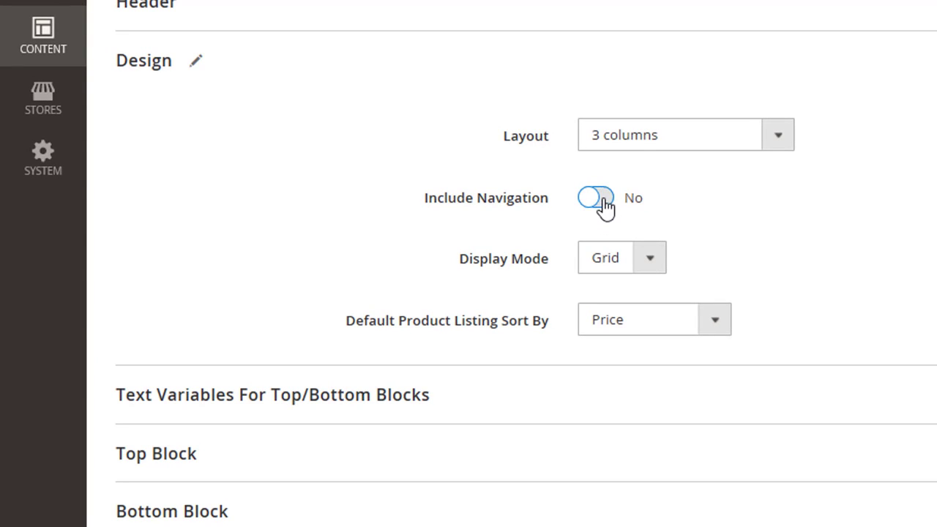
click(602, 199)
Step: Review the Display Mode choices and keep Price as the default product listing sort order
click(655, 257)
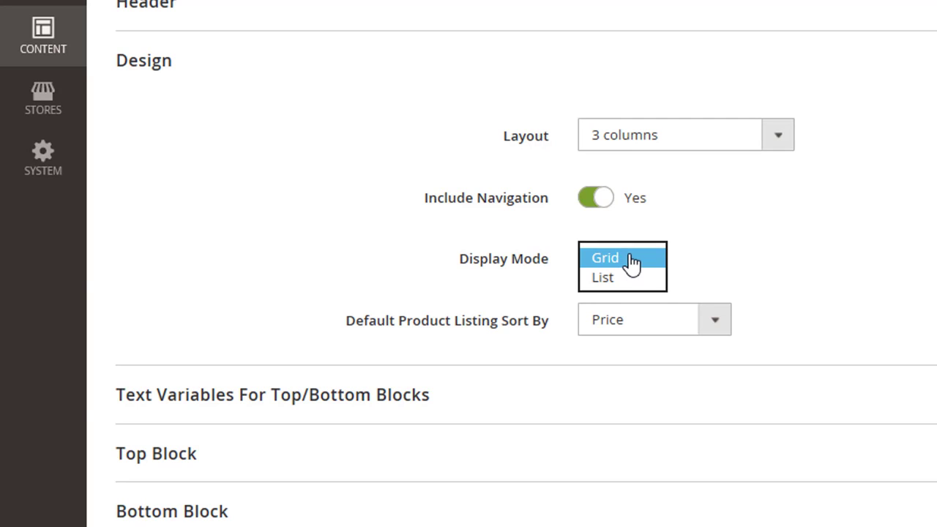
click(686, 250)
click(714, 323)
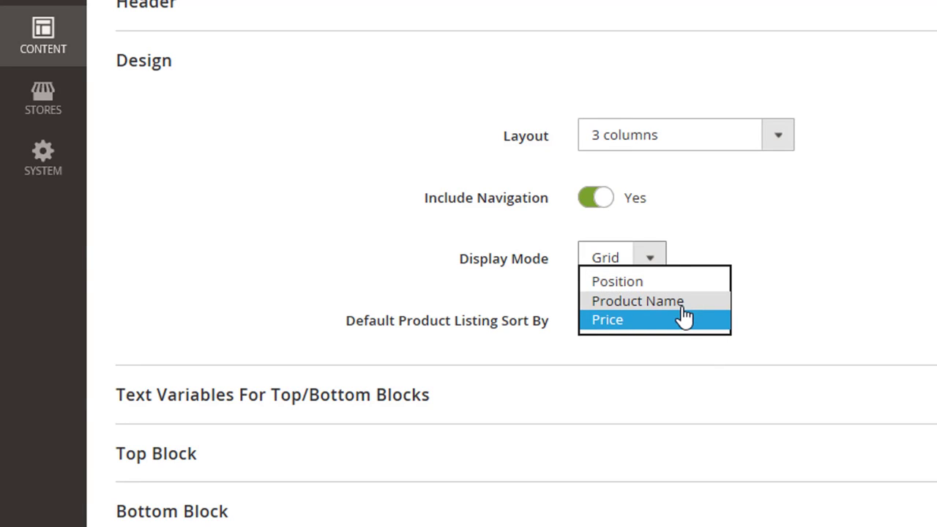
click(682, 319)
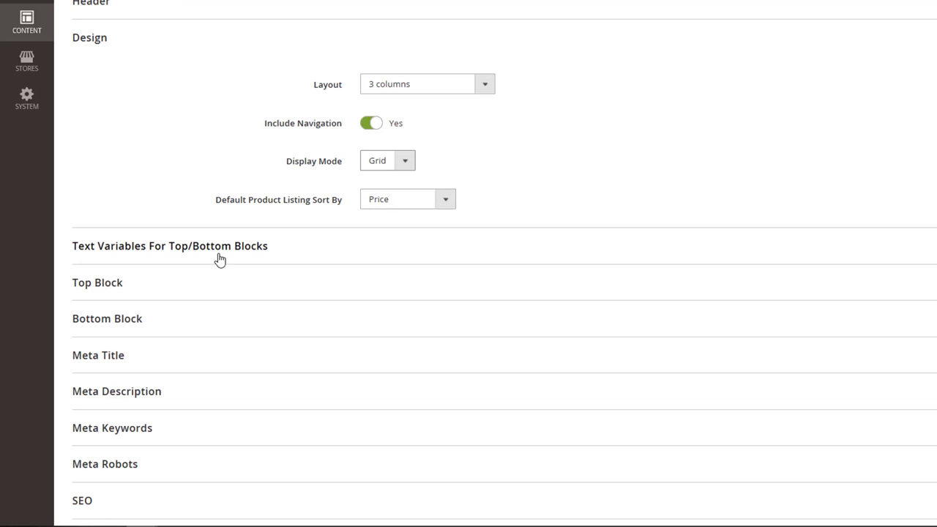
Step: Expand the text variables for the top and bottom blocks and examine Text Variable #1 for All Stores and its [text_1] placeholder
click(349, 408)
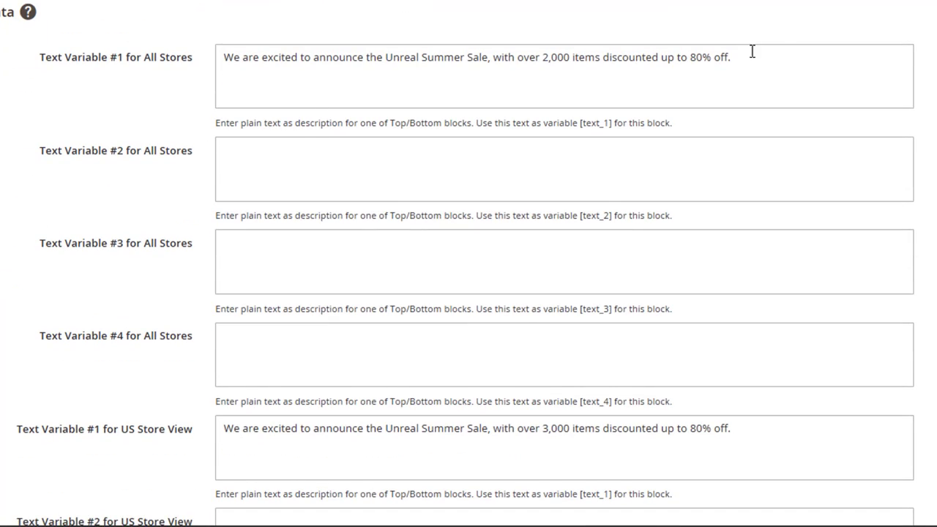
drag(751, 51, 209, 55)
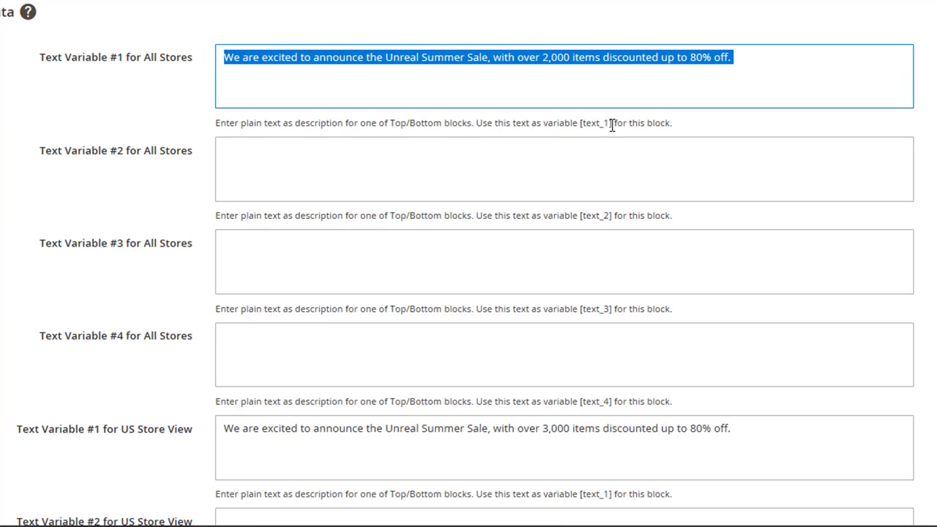
drag(612, 124, 591, 125)
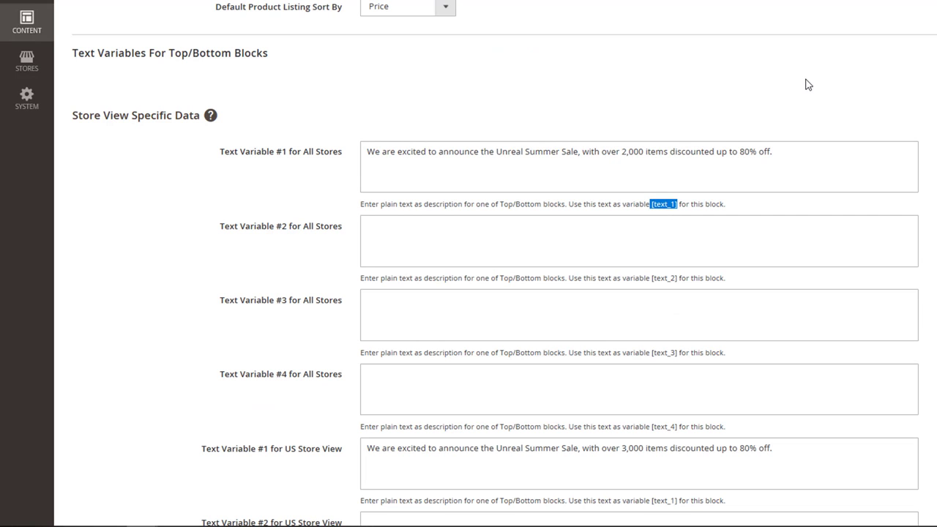
Step: Expand the Top Block settings and show the visual editor for Top Block for All Stores
scroll(109, 119, down, 15)
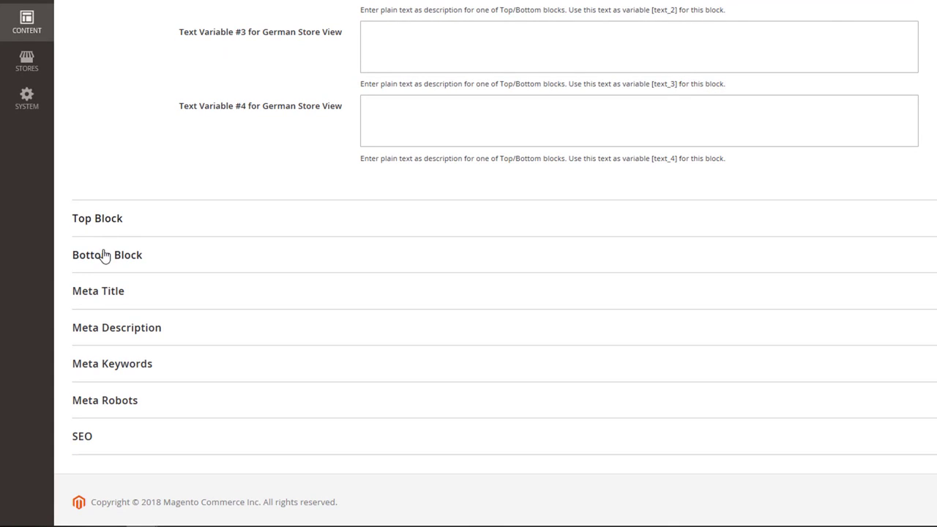
click(92, 221)
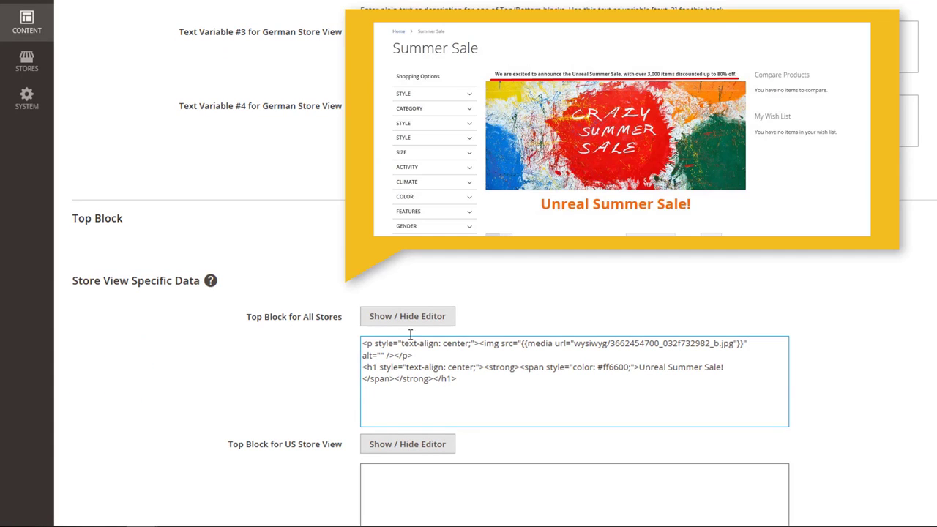
click(401, 320)
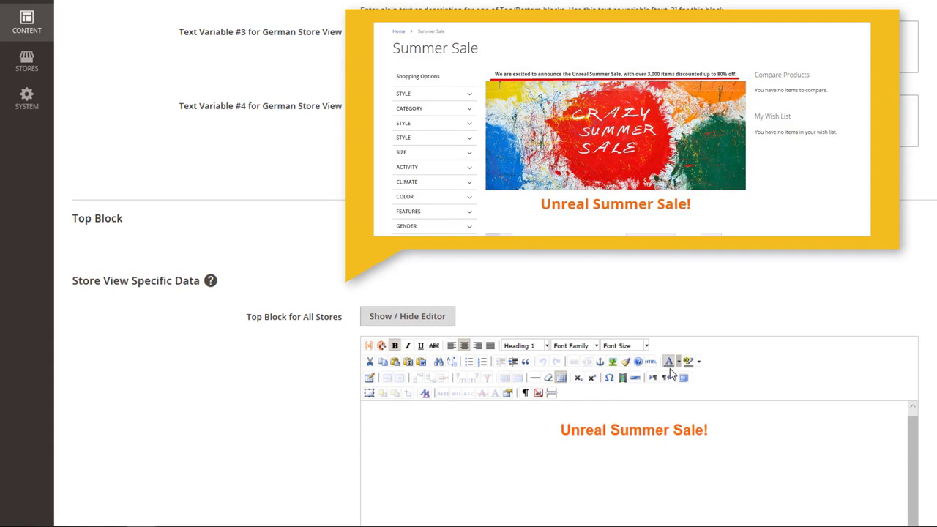
click(615, 409)
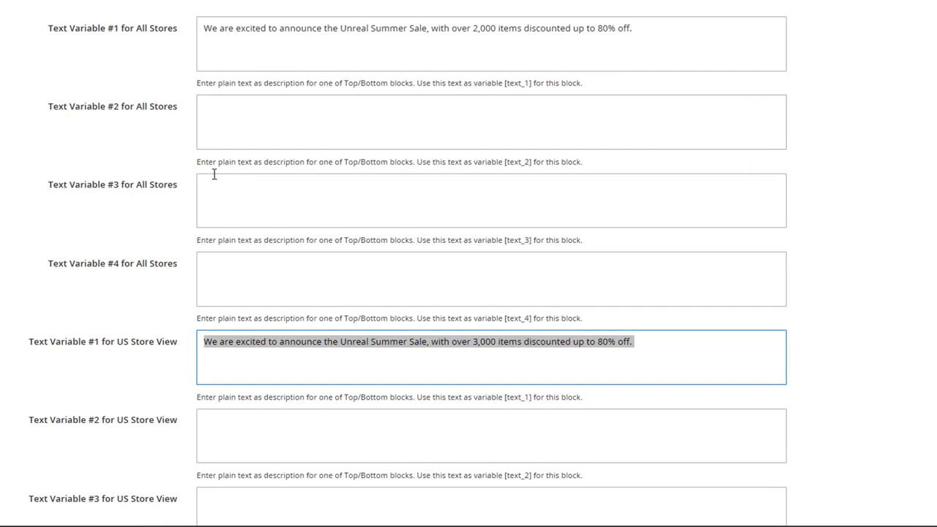
Step: Examine the Text Variable #1 texts for the US, French and German store views
scroll(314, 212, down, 2)
click(427, 242)
scroll(217, 88, down, 3)
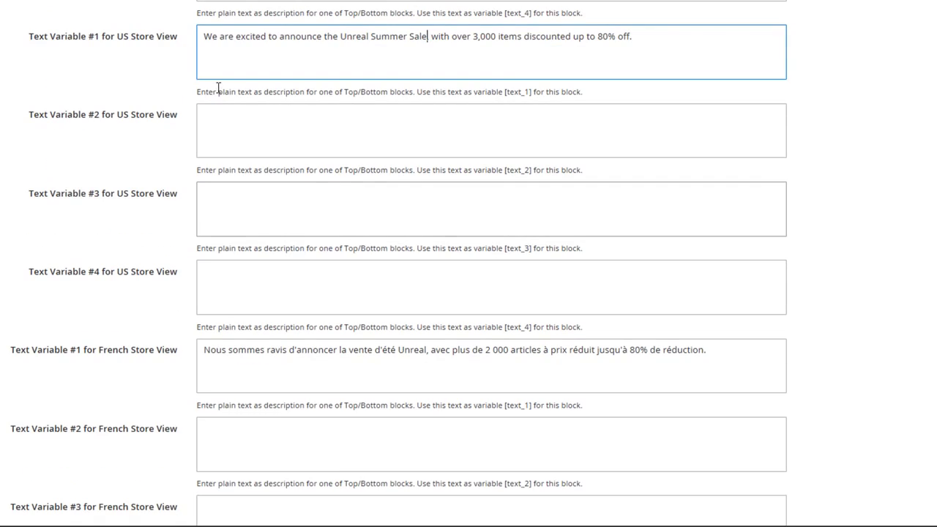
scroll(292, 102, down, 3)
drag(713, 148, 199, 148)
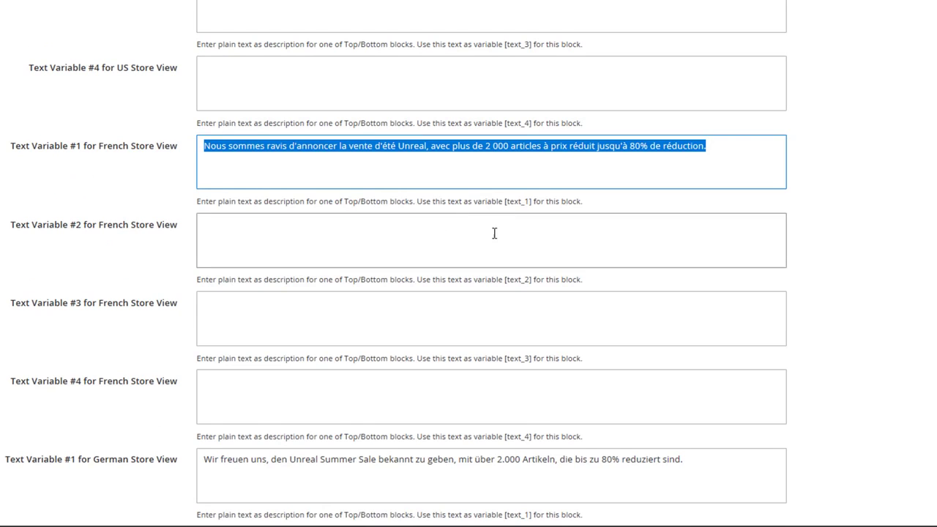
double_click(523, 201)
scroll(579, 245, down, 3)
drag(684, 256, 170, 226)
scroll(165, 226, down, 2)
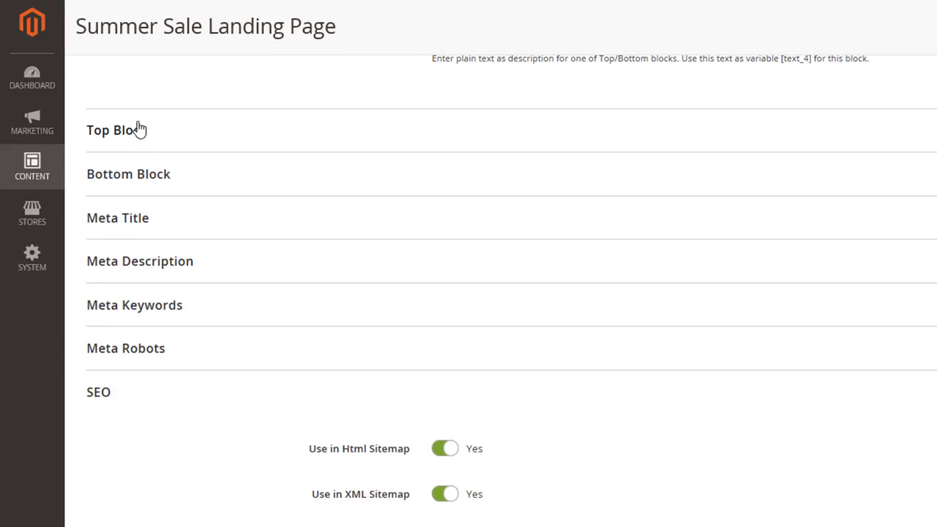
Step: Review the Bottom Block content for All Stores in the visual editor and as HTML code, and collapse the section
click(153, 189)
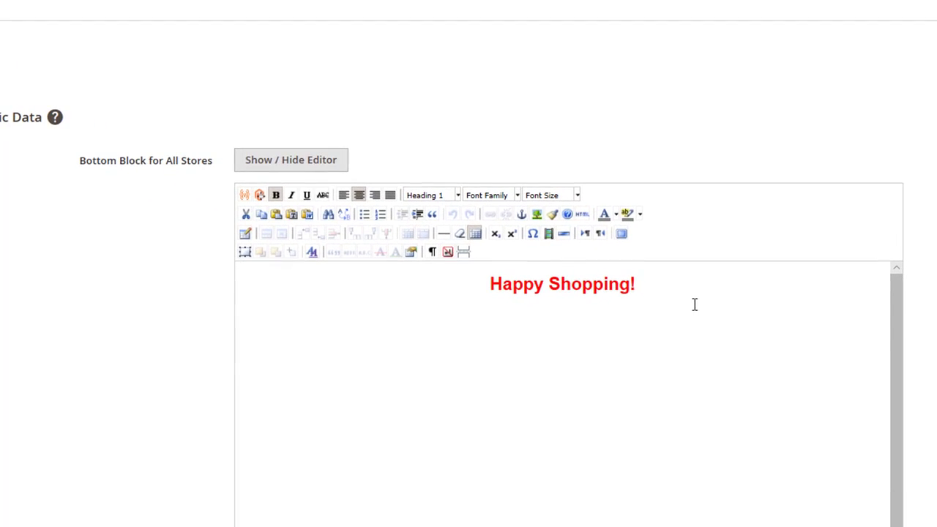
click(249, 162)
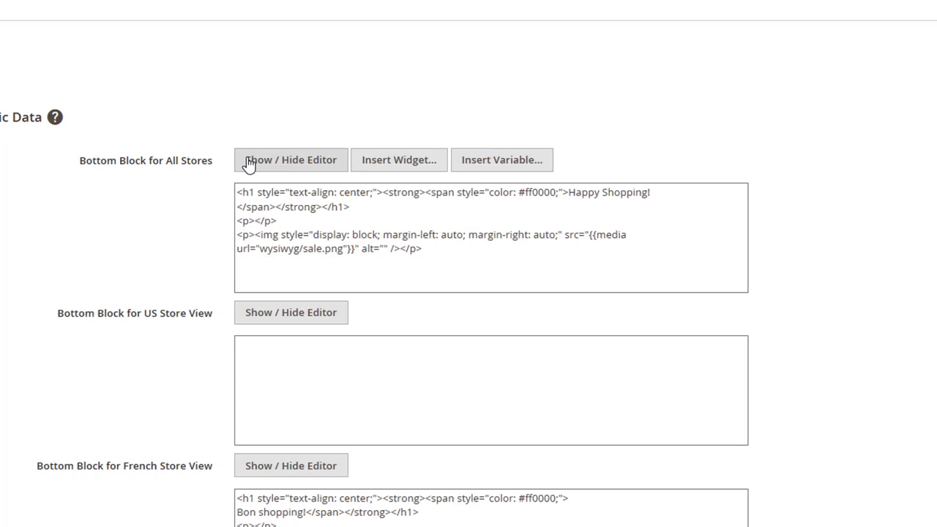
click(248, 163)
click(248, 162)
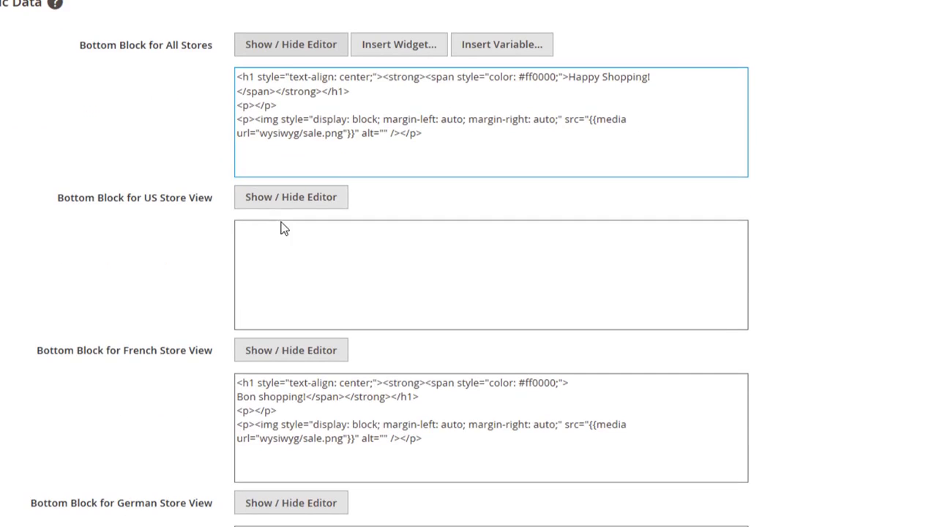
scroll(337, 349, up, 3)
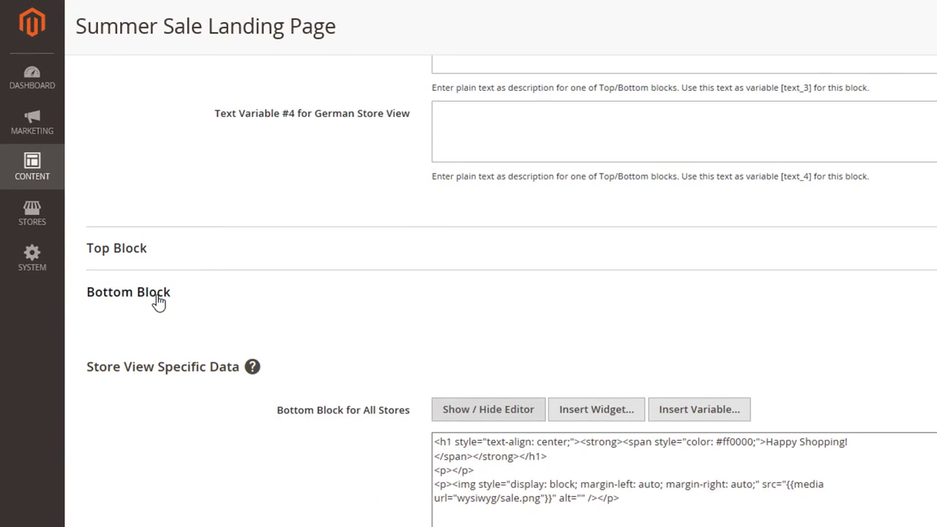
click(155, 294)
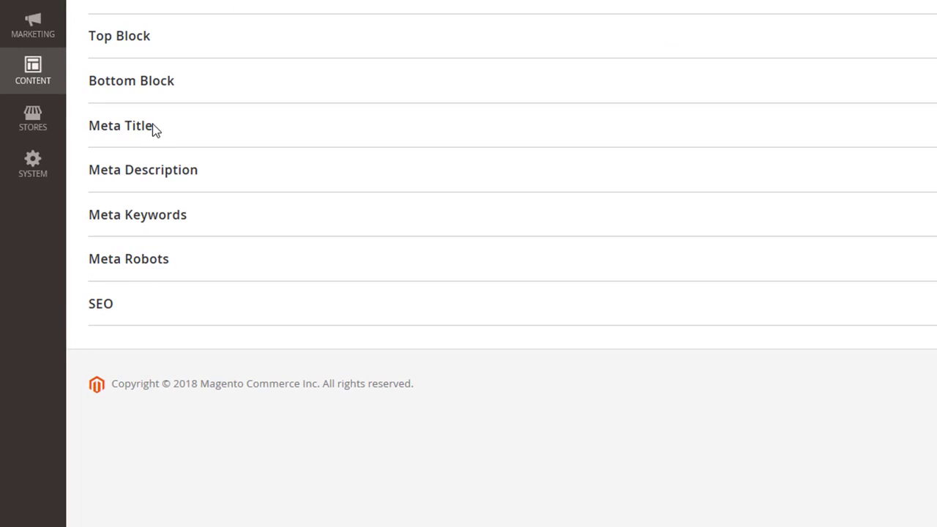
Step: Review the Meta Title, Meta Description, Meta Keywords and Meta Robots settings for each store view
click(154, 129)
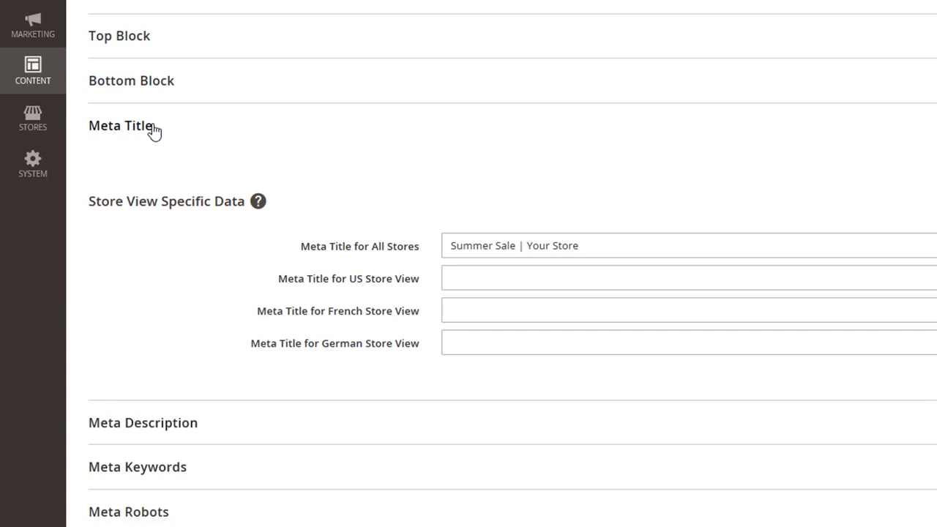
click(153, 130)
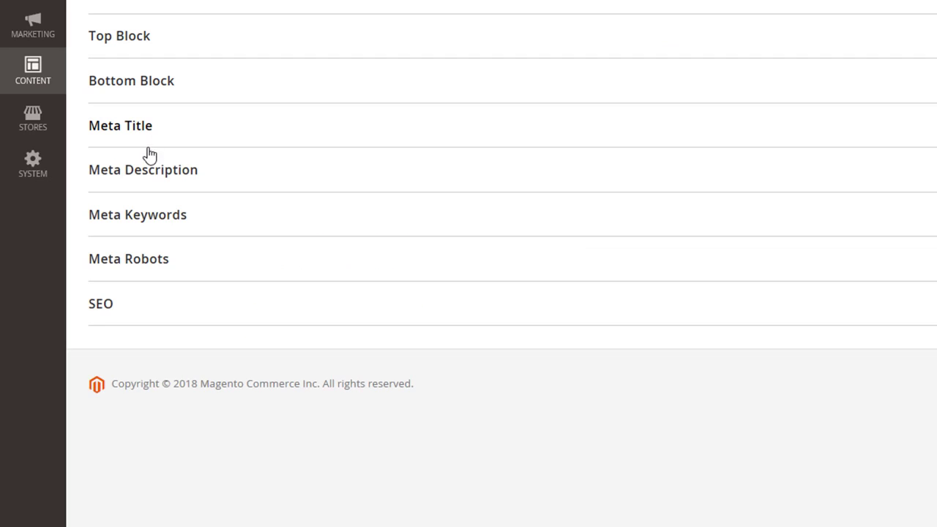
click(149, 172)
click(149, 172)
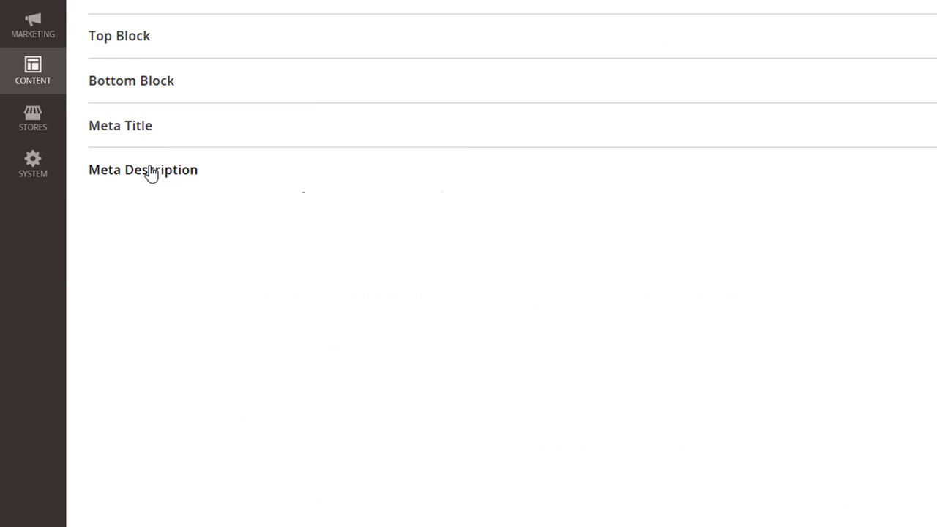
click(153, 217)
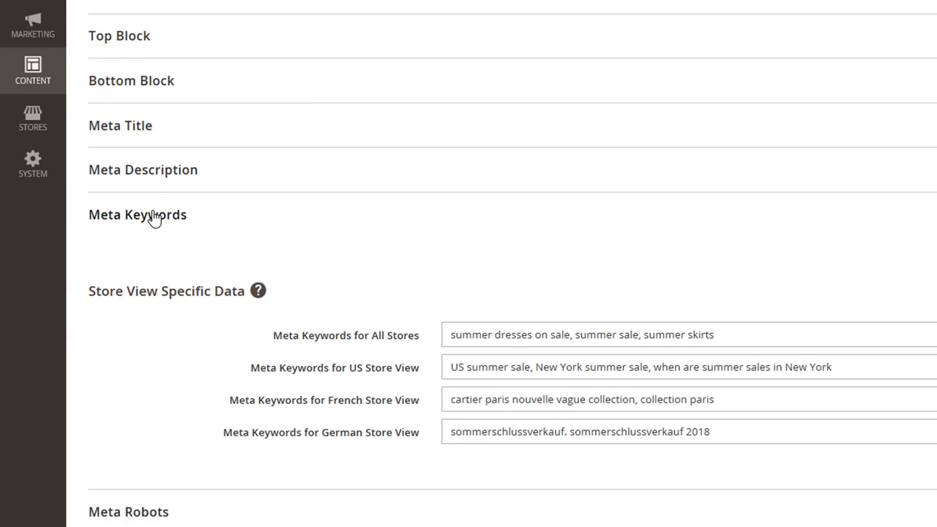
click(154, 217)
click(146, 259)
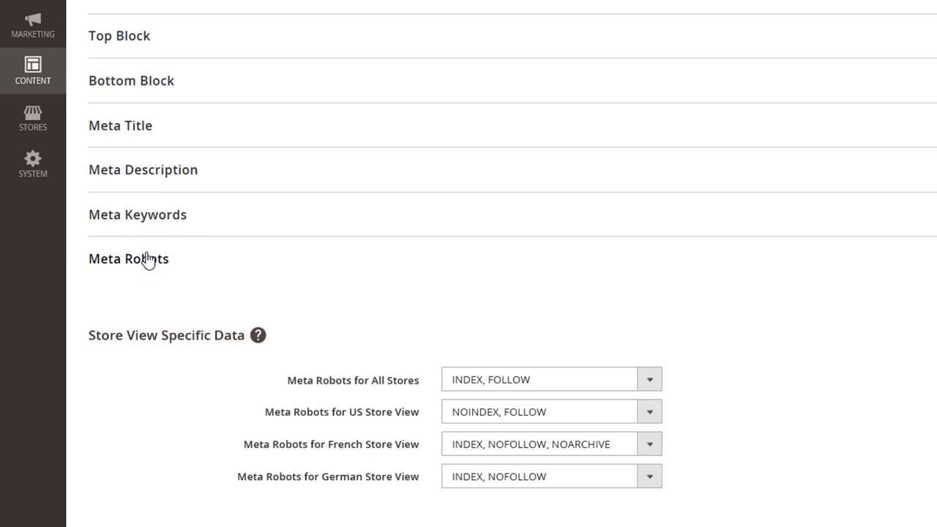
click(146, 259)
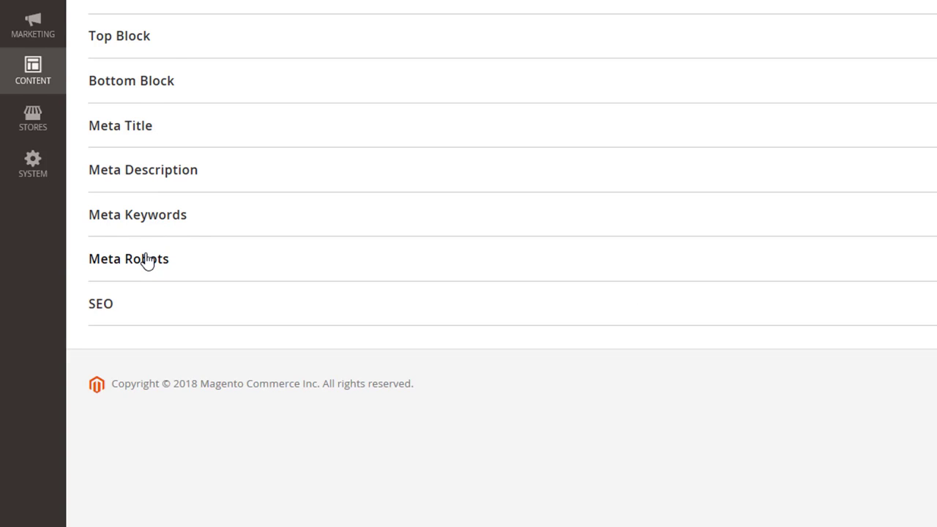
Step: Expand the SEO settings, switch Use in Html Sitemap and Use in XML Sitemap off and back to Yes, and try Use in Cross Linking
scroll(101, 192, down, 3)
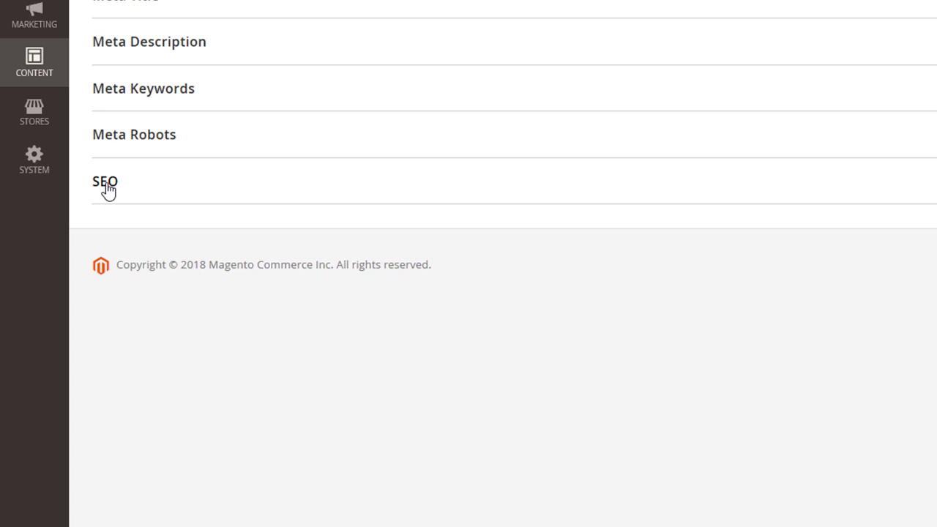
click(107, 191)
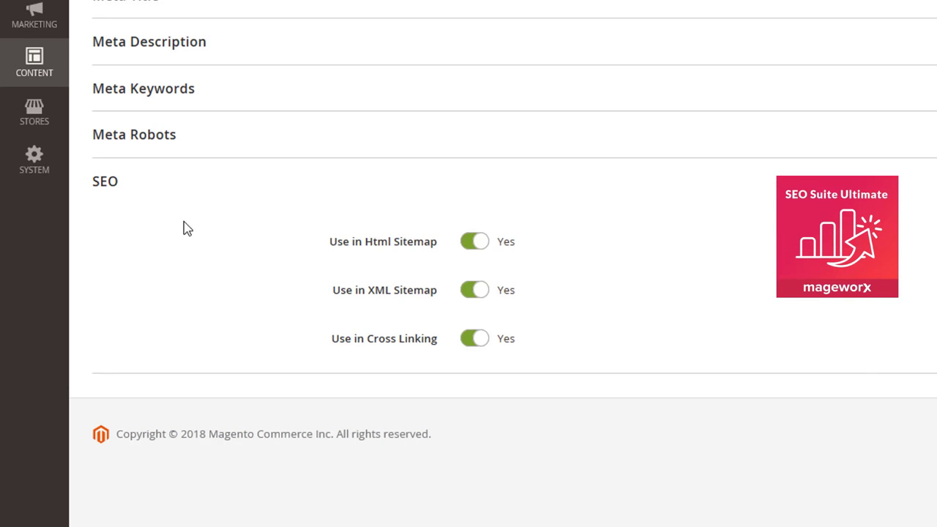
click(474, 245)
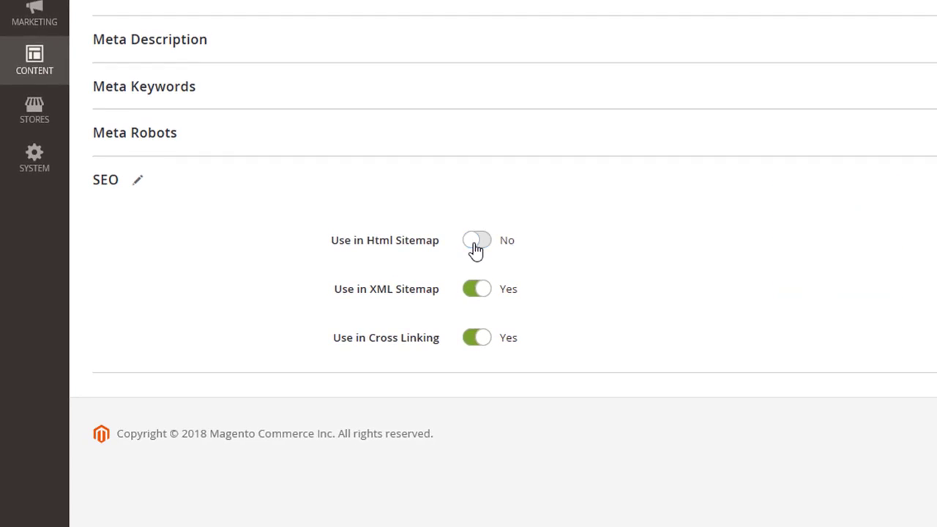
click(474, 244)
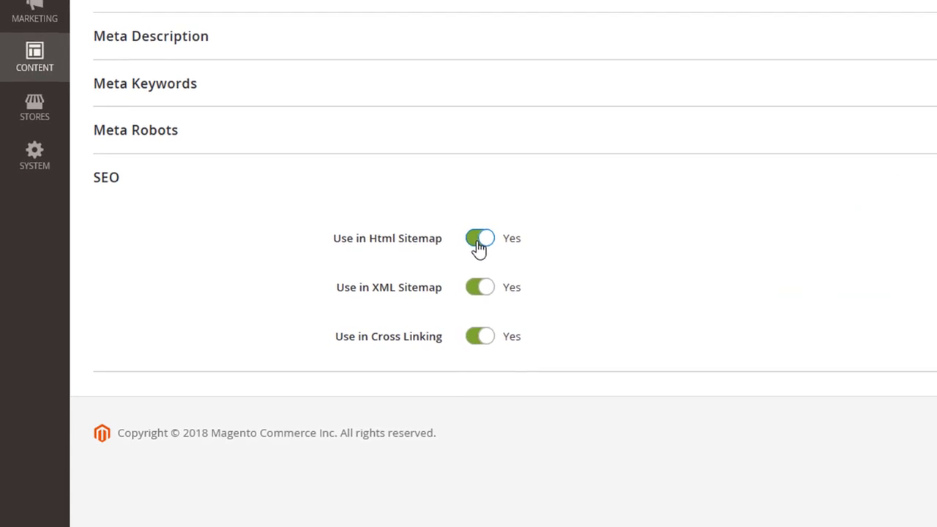
click(481, 293)
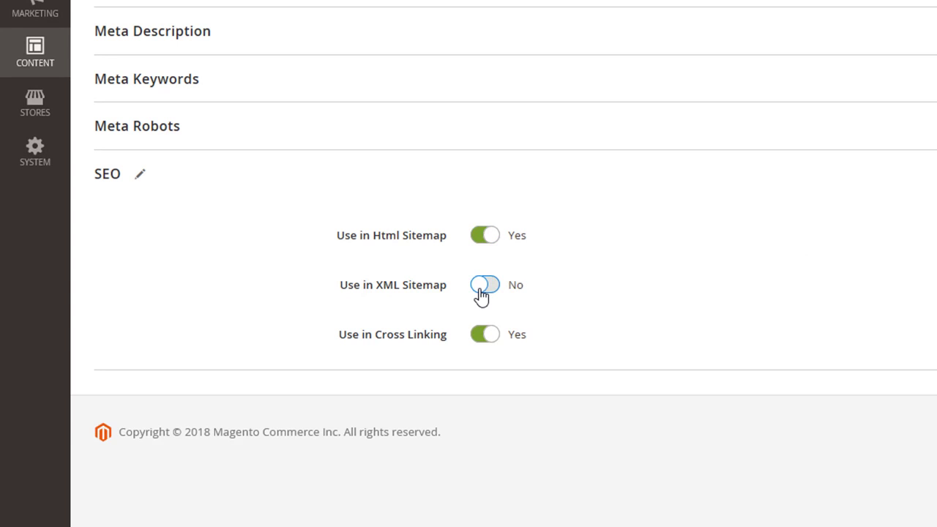
click(475, 288)
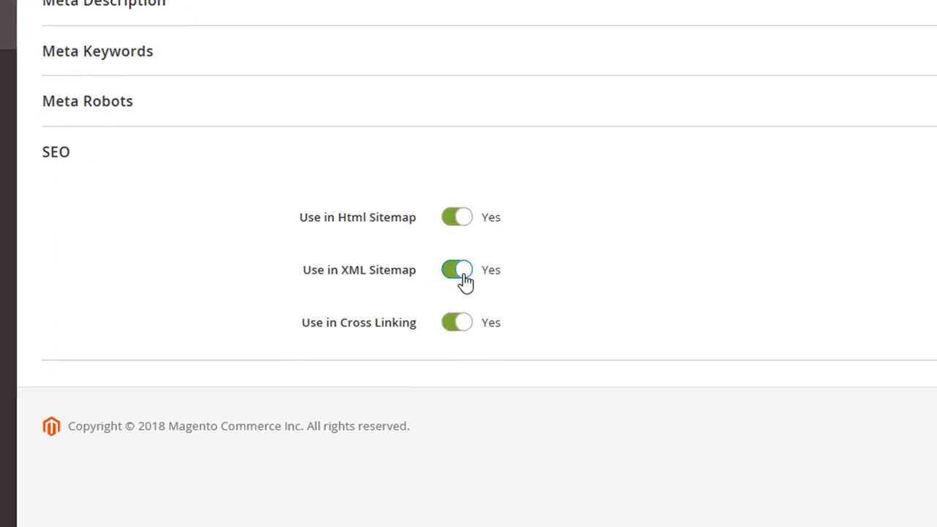
click(449, 324)
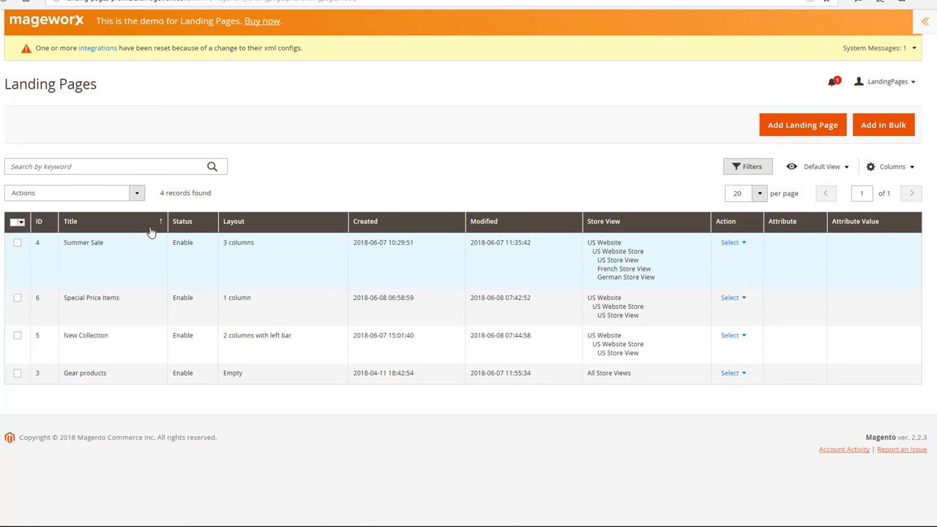
Step: Sort the landing pages by title from A to Z and reorder the columns to Created, Layout, Status
click(161, 222)
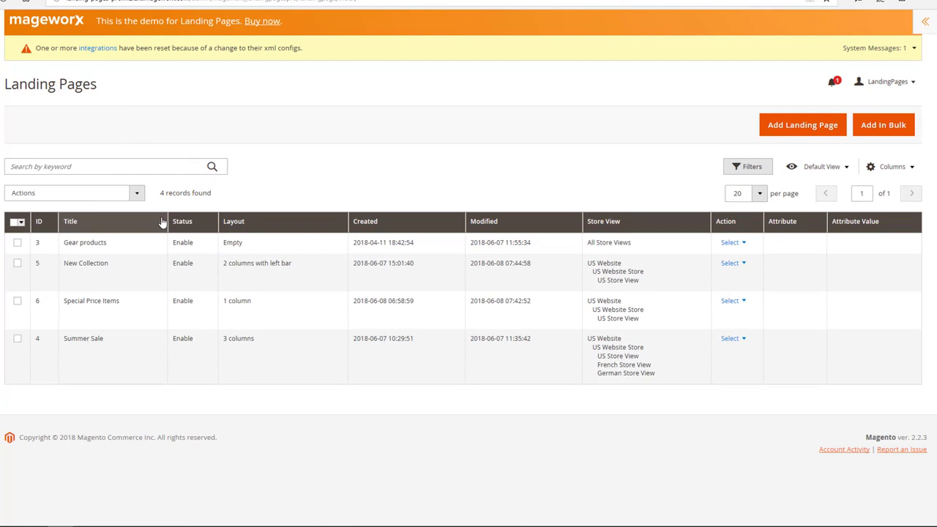
mouse_move(303, 229)
mouse_down()
mouse_move(174, 222)
mouse_move(320, 229)
mouse_up()
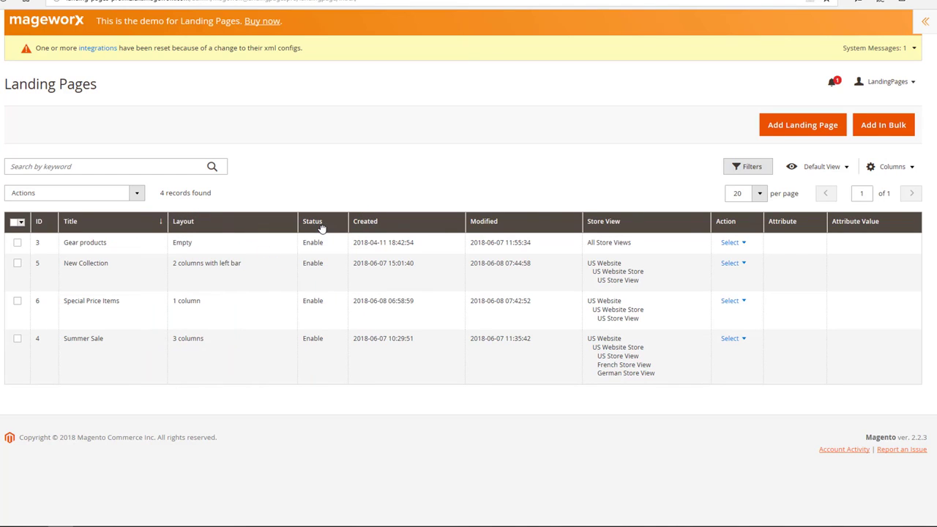
drag(418, 234, 227, 240)
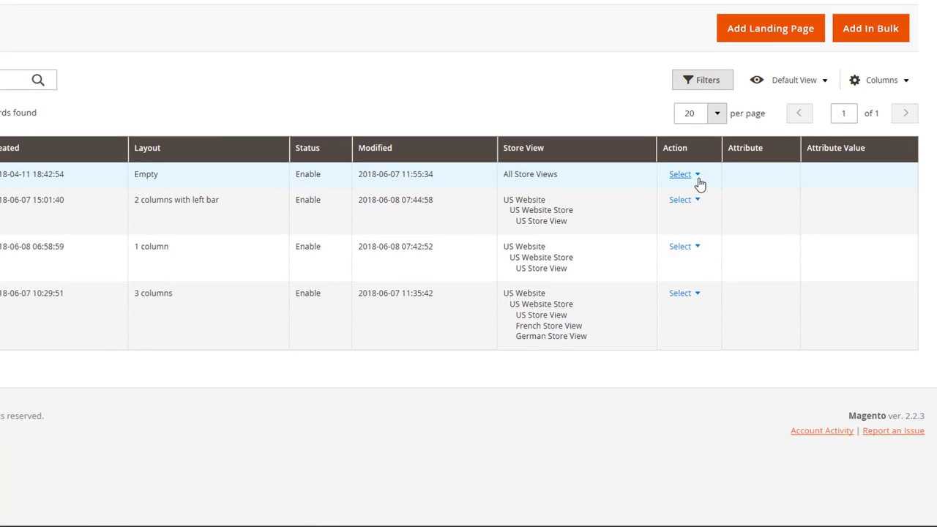
Step: Show the available row actions for the Gear products landing page
click(732, 242)
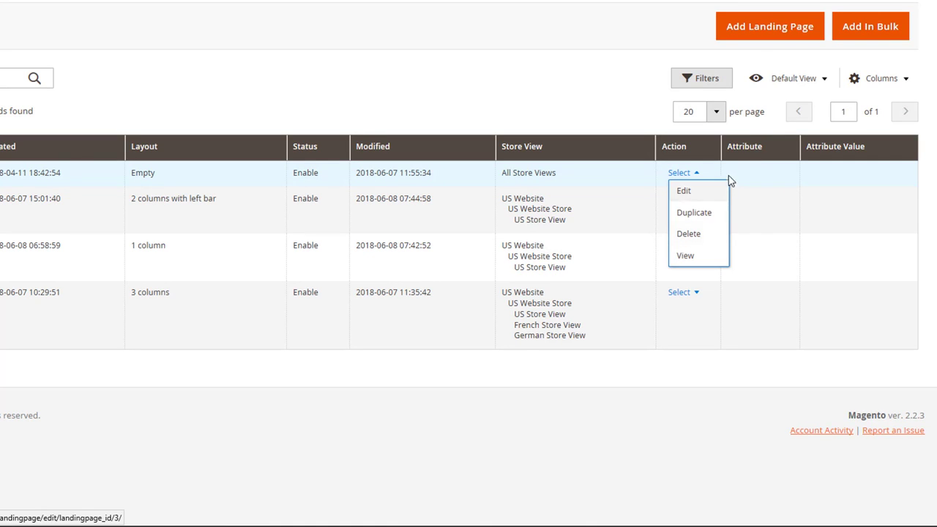
click(759, 60)
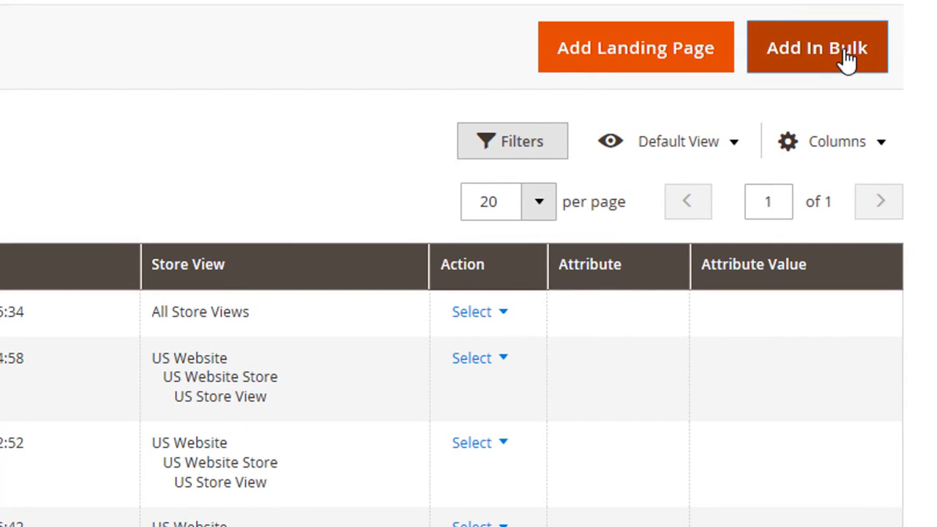
Step: Start adding landing pages in bulk and examine the [attribute_code] variable in the generation instructions
click(806, 62)
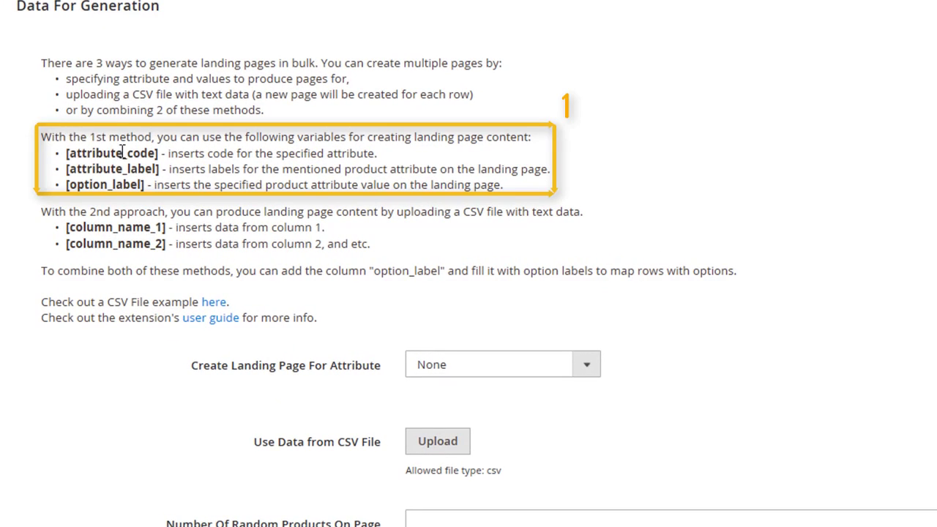
drag(30, 150, 31, 167)
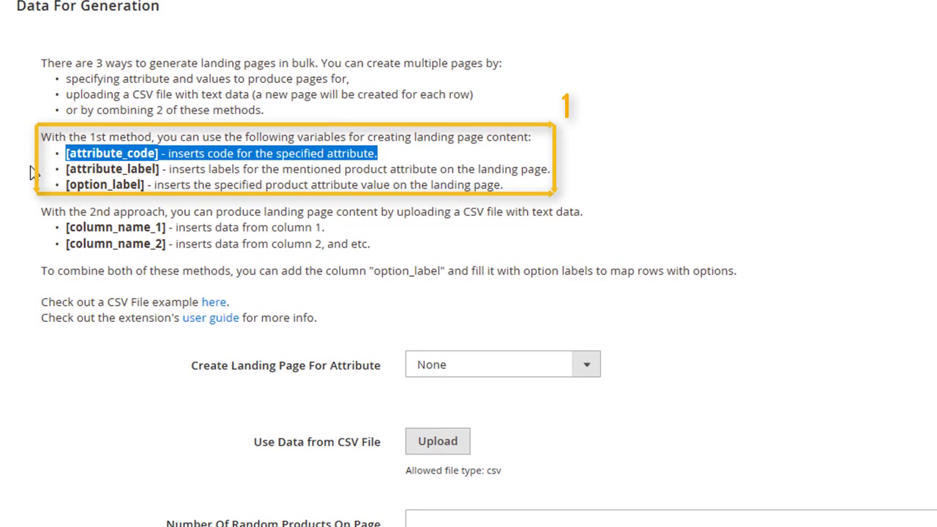
click(31, 170)
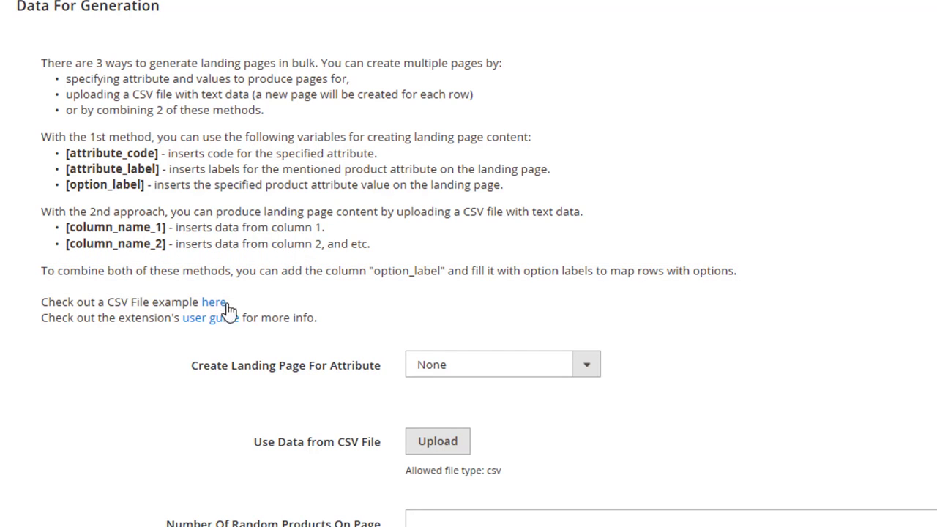
Step: Set Create Landing Page For Attribute to Color and select the color values from Black to Green
scroll(432, 305, down, 2)
click(586, 242)
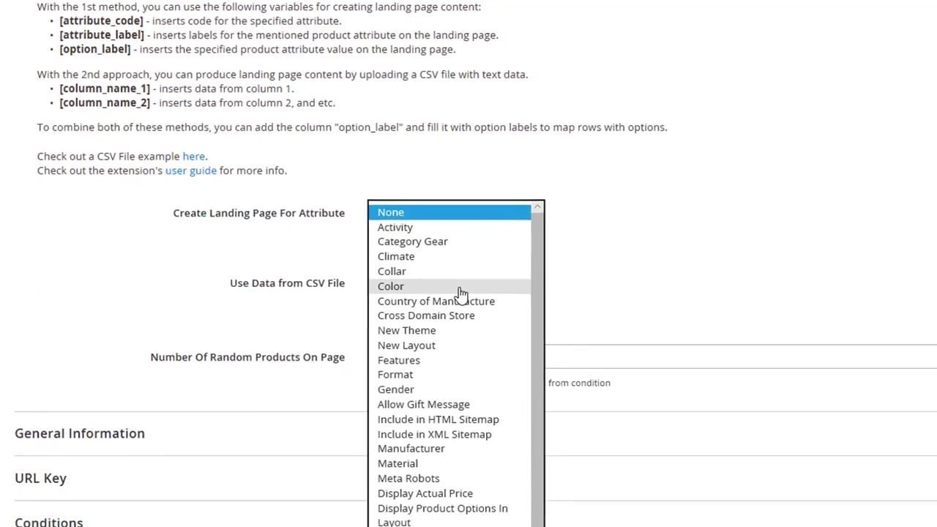
click(414, 260)
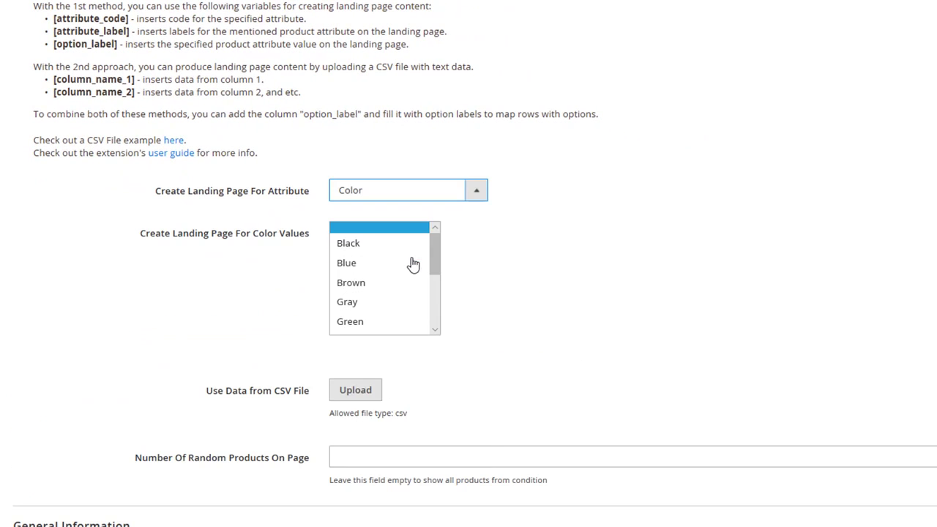
drag(389, 246, 382, 329)
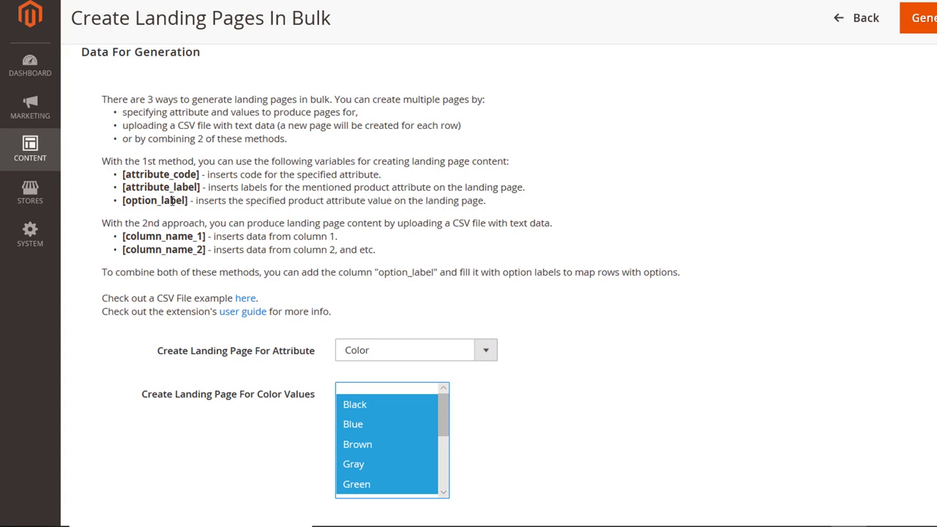
Step: Copy the [attribute_code] variable from the instructions into the Page Title of the bulk landing pages
drag(202, 173, 124, 179)
key(ctrl+c)
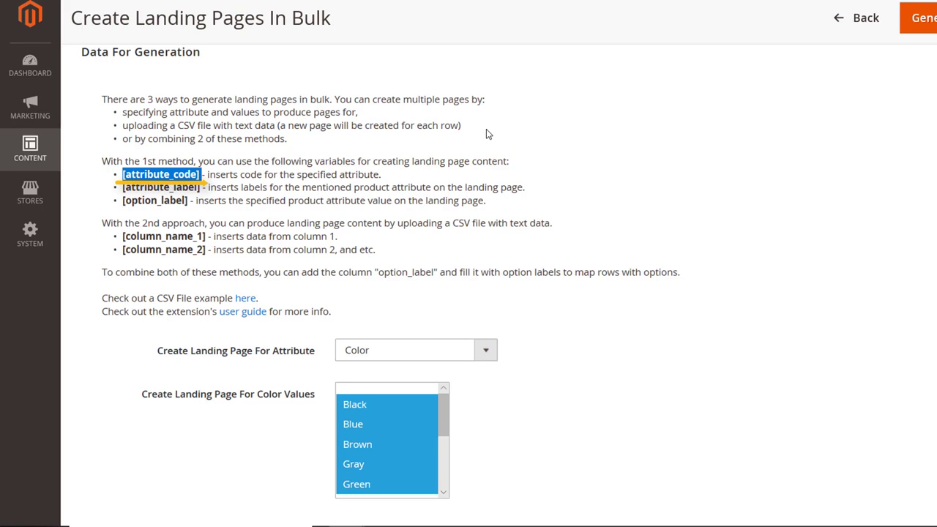
scroll(486, 134, down, 6)
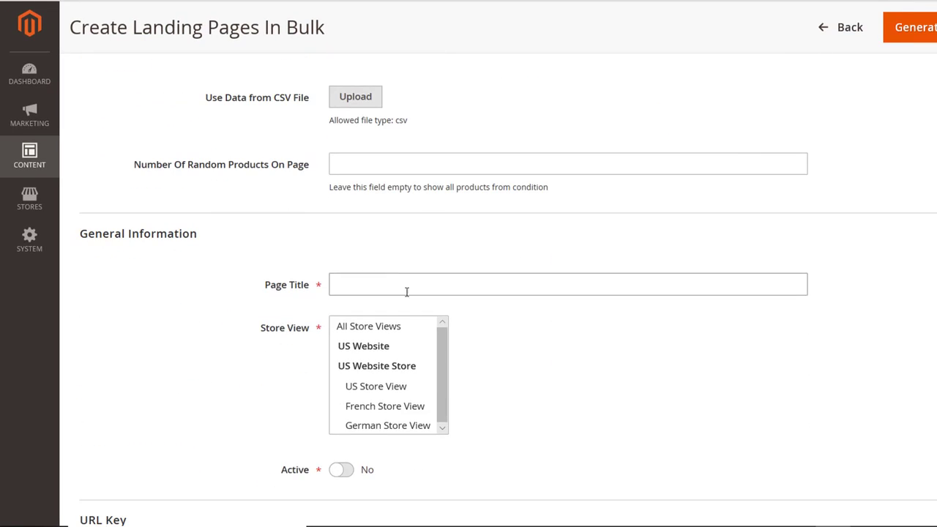
click(407, 292)
key(ctrl+v)
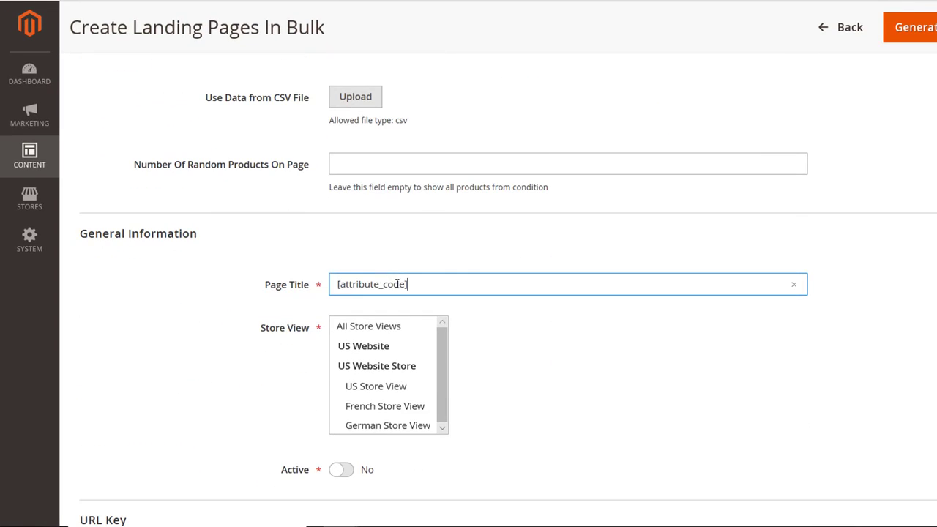
Step: Assign the bulk landing pages to US Store View and generate them
click(388, 388)
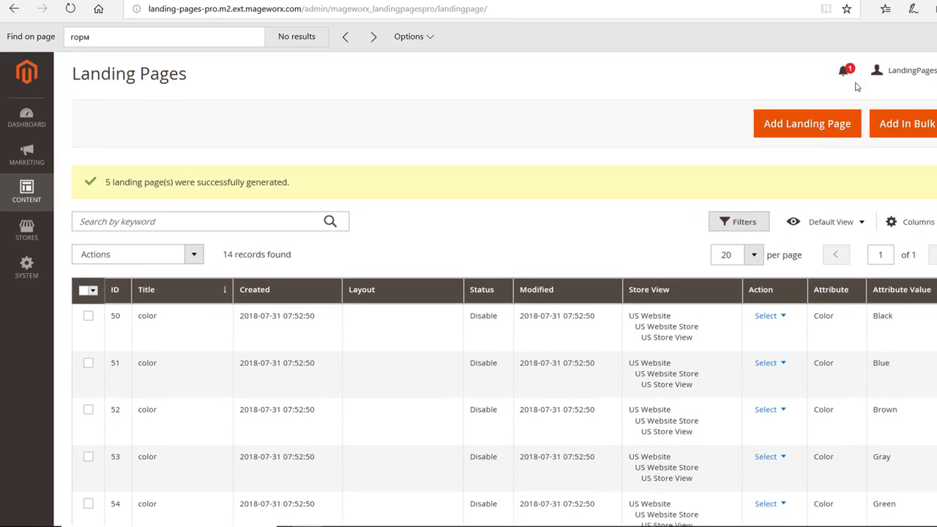
scroll(857, 86, down, 1)
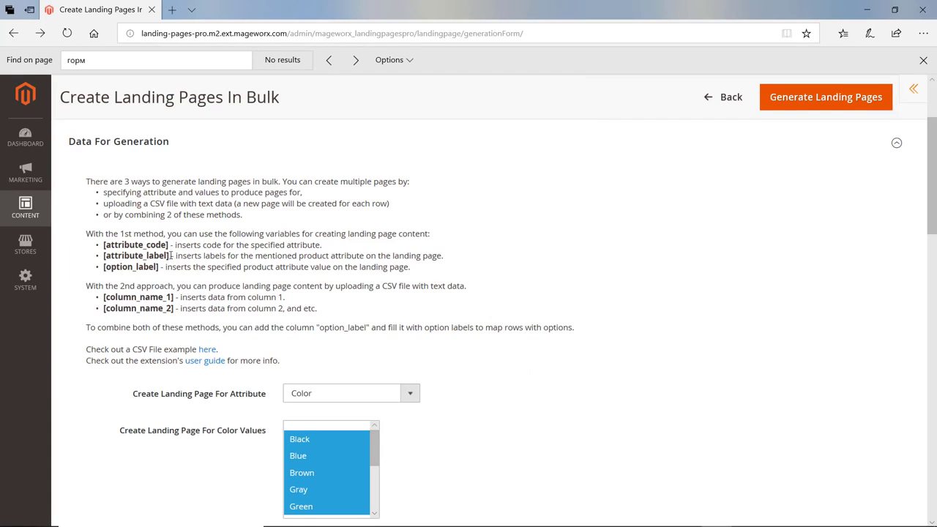
Step: Use the [option_label] and [attribute_label] variables in the Page Title "Page for [option_label] [attribute_label]" and generate the pages for All Store Views
drag(171, 256, 105, 255)
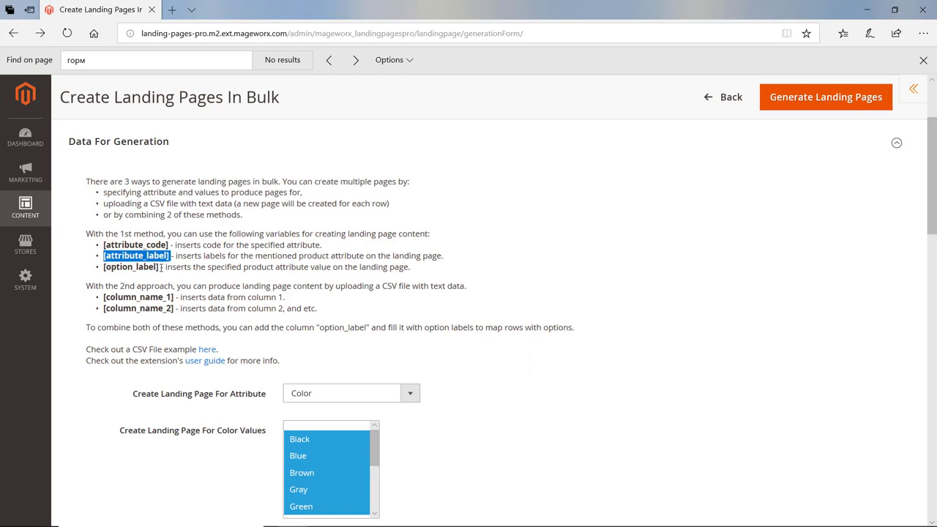
drag(161, 268, 114, 267)
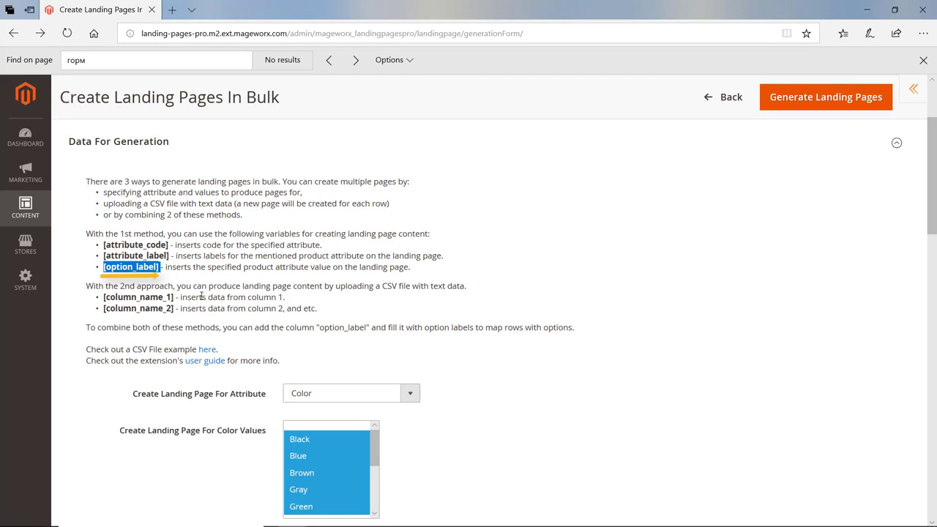
scroll(231, 281, down, 2)
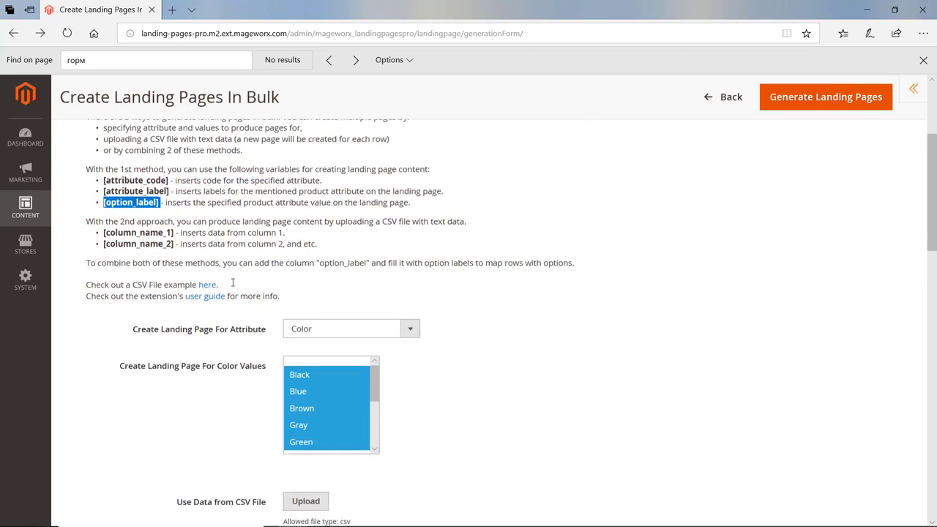
scroll(338, 304, down, 1)
scroll(401, 366, down, 3)
scroll(433, 423, down, 1)
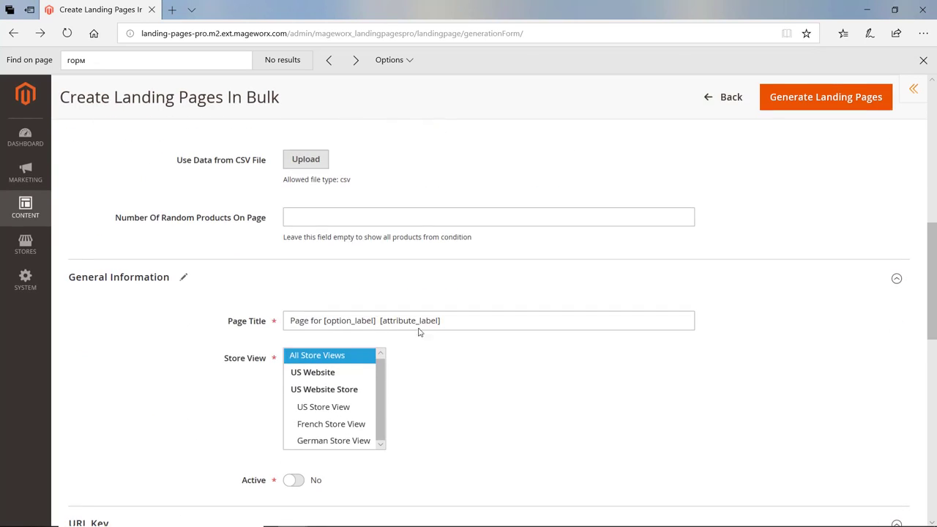
click(409, 320)
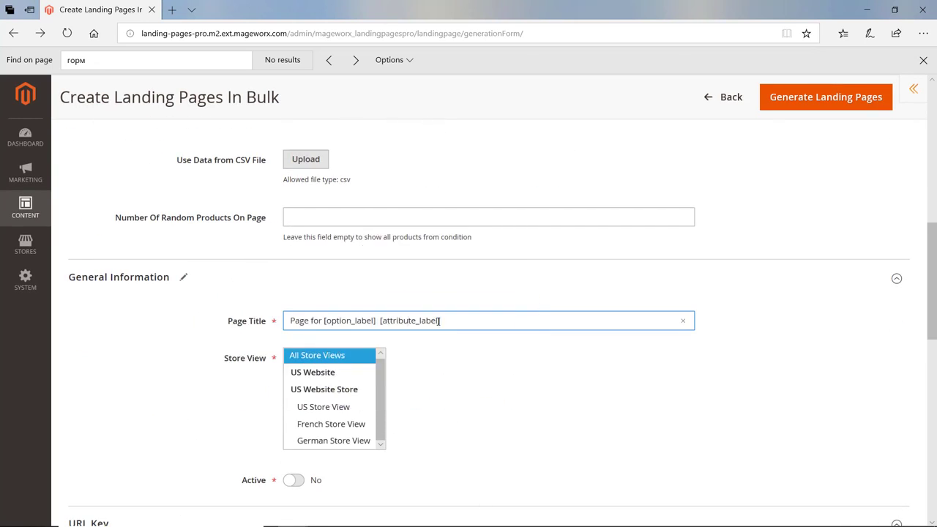
click(858, 99)
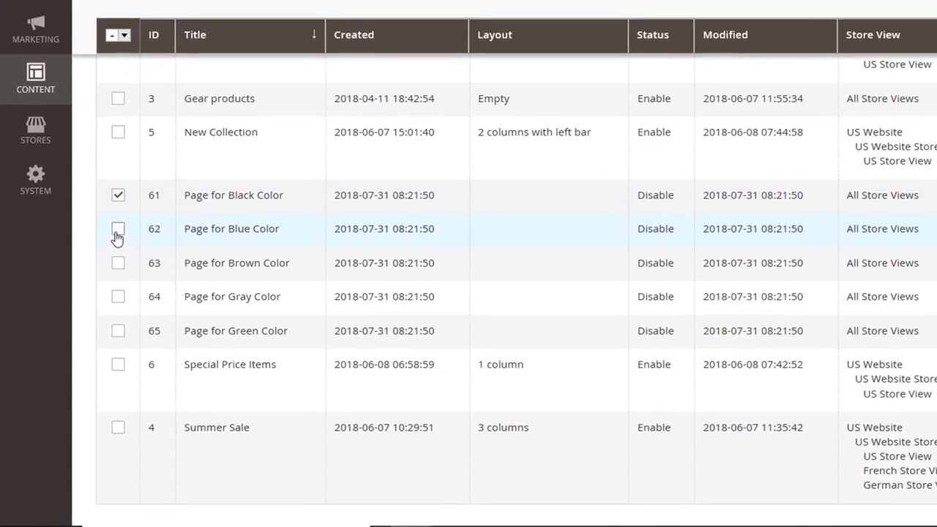
Step: Select the generated color landing pages in the grid, from Page for Black Color through Page for Gray Color
click(118, 230)
click(118, 263)
click(118, 296)
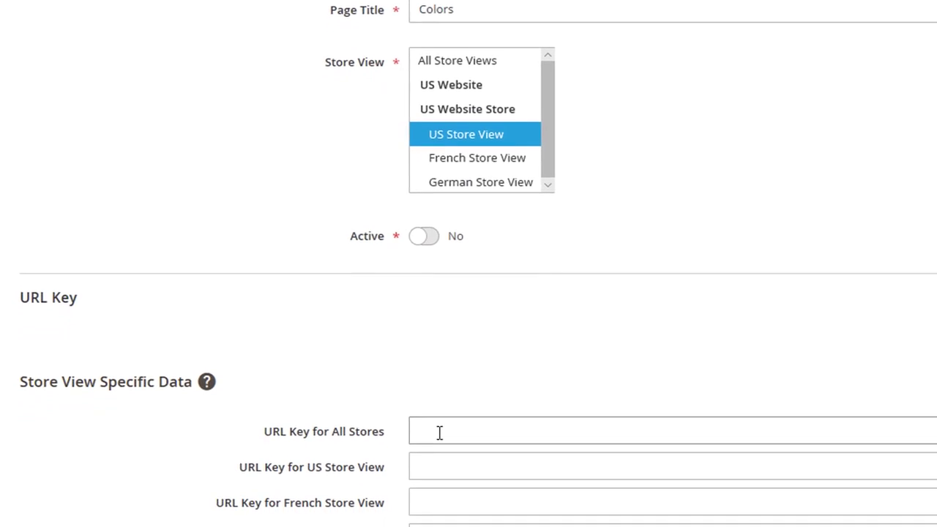
Step: Set the URL Key for All Stores of the bulk landing pages to "[option_label] page"
click(442, 385)
text([option_label])
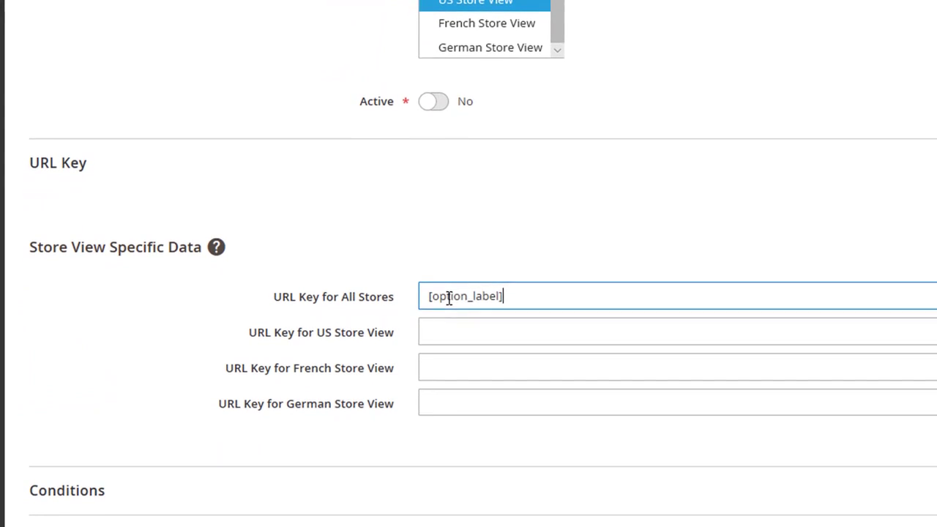
text(pag)
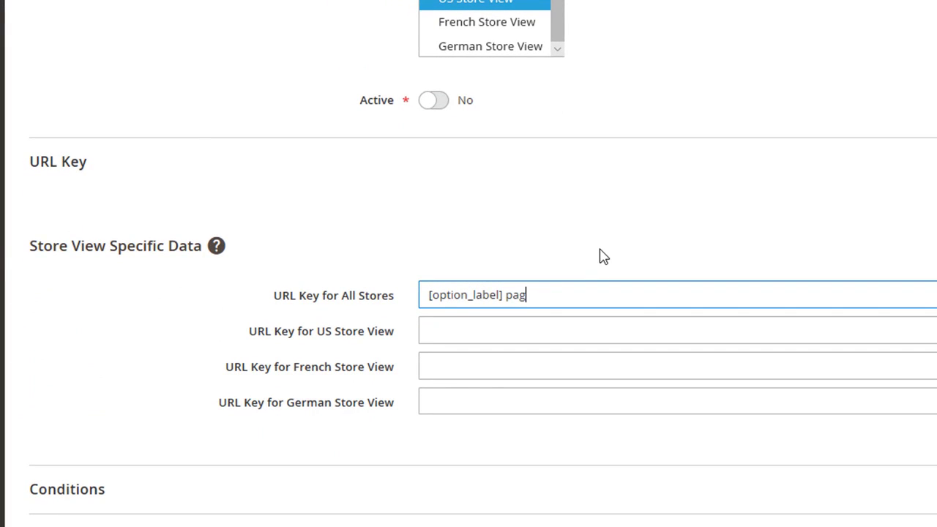
text(e)
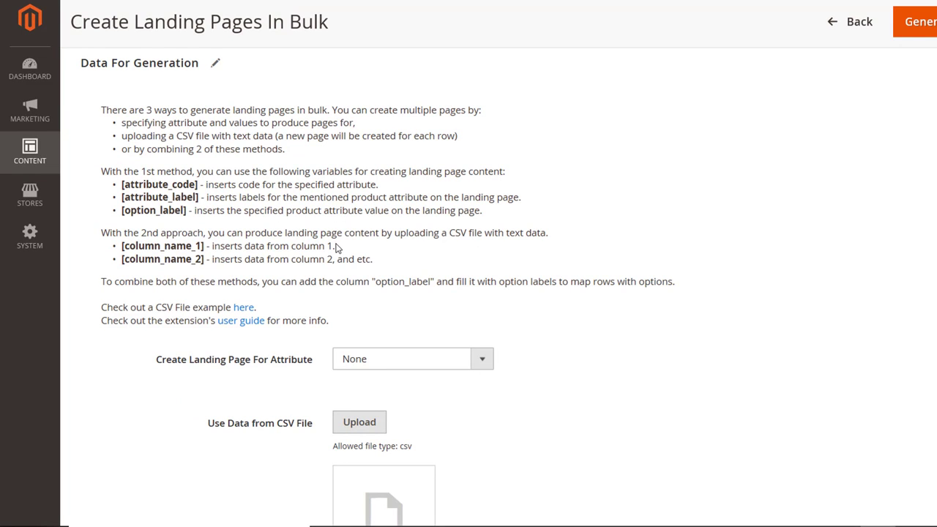
Step: Switch to Excel and examine the title, description, url and option_label columns of the landing page data file
scroll(338, 249, down, 4)
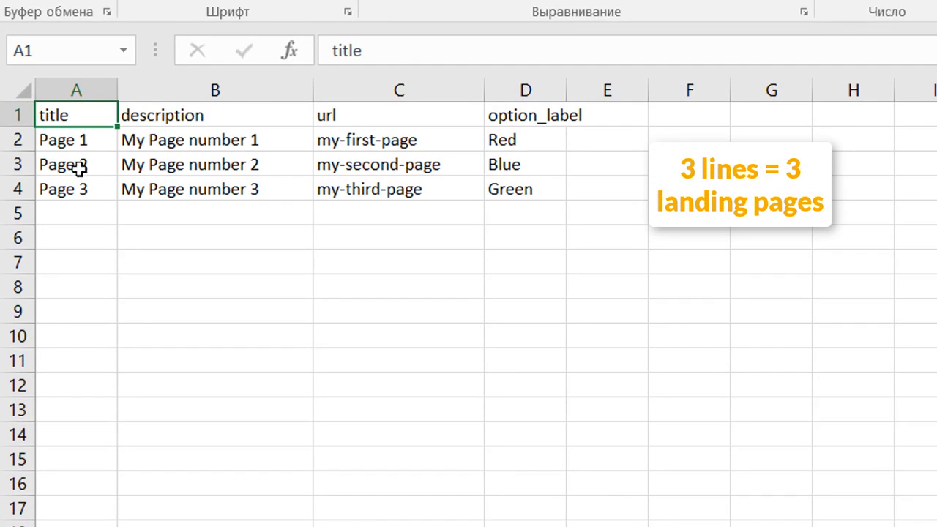
click(161, 115)
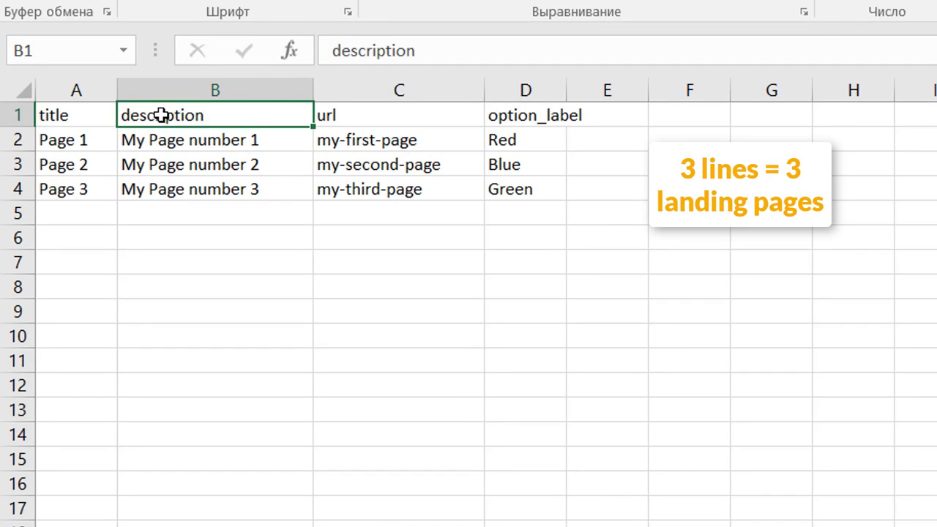
click(331, 118)
click(556, 113)
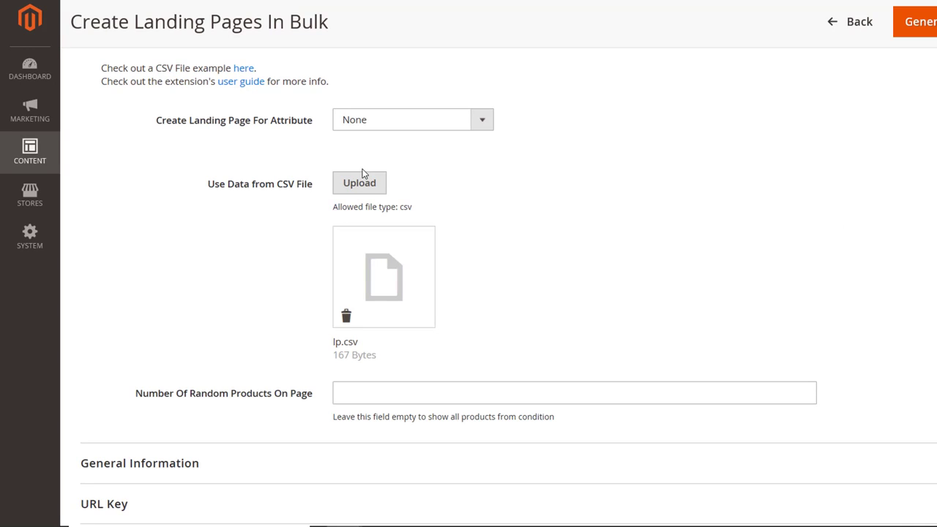
Step: Set the Page Title to [title] and the Store View to All Store Views for the pages based on lp.csv
scroll(362, 174, down, 3)
click(347, 225)
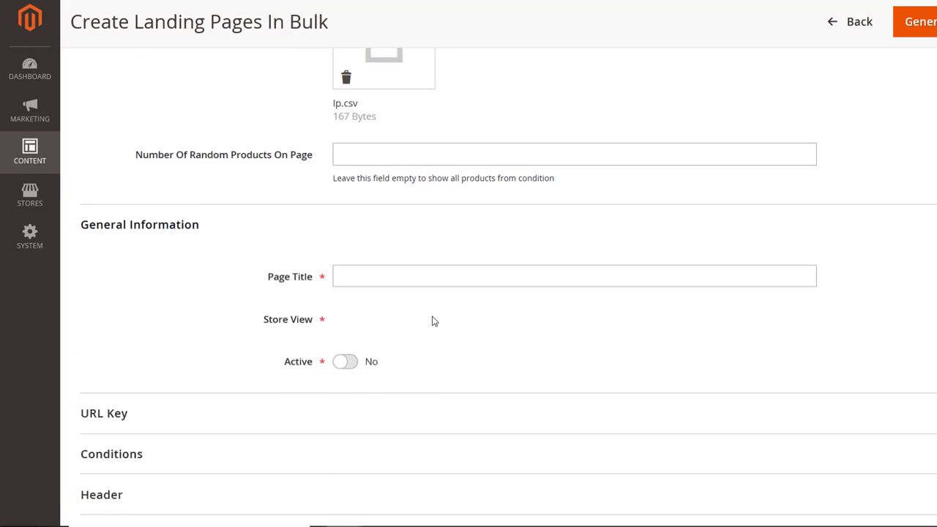
click(368, 273)
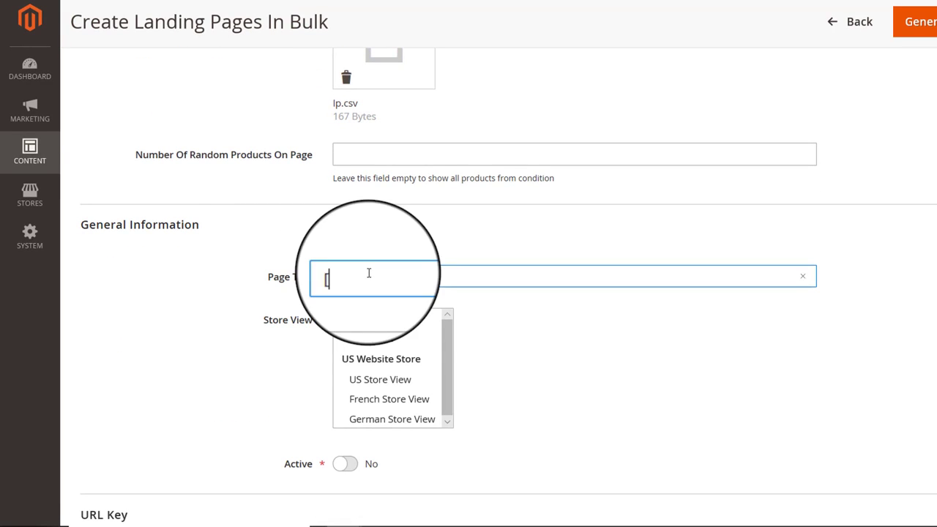
text([title)
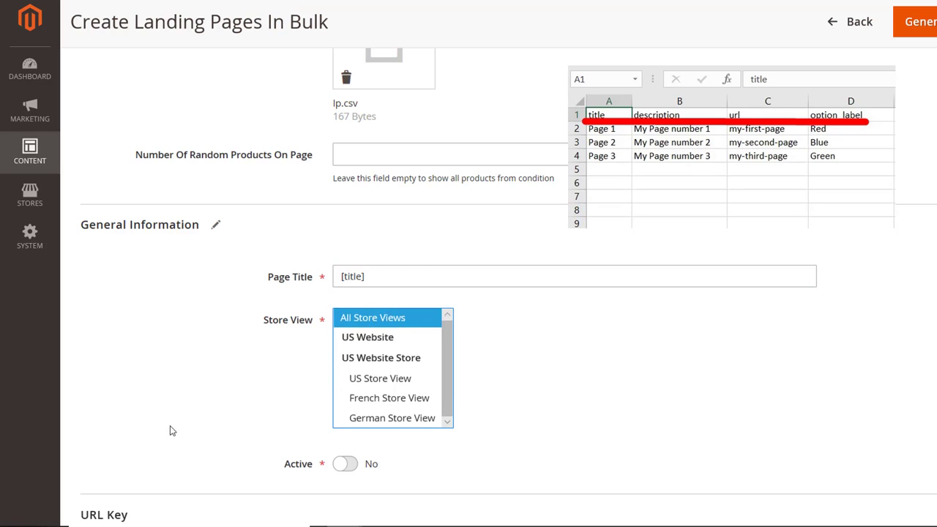
Step: Generate the CSV-based landing pages with a bracketed column variable as URL Key for All Stores, and select Page 1 in the grid
scroll(169, 410, down, 3)
click(264, 287)
click(446, 385)
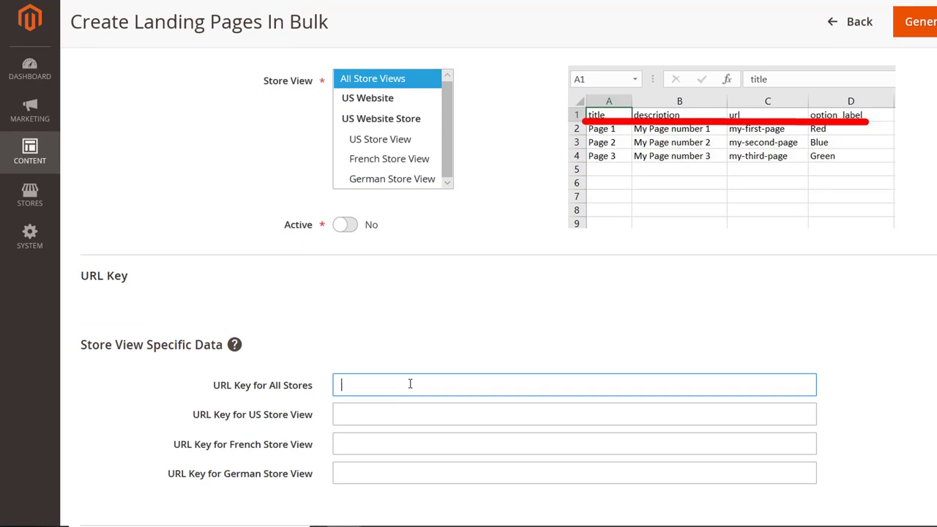
text([)
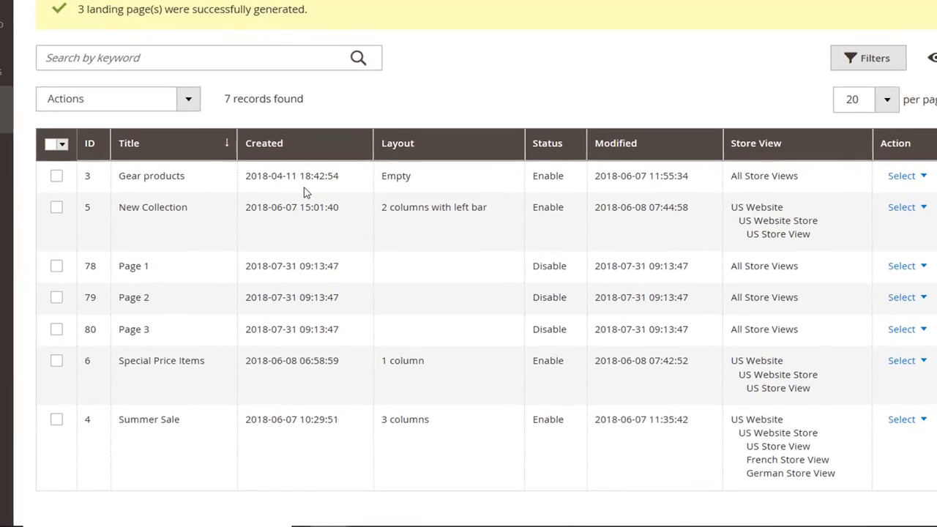
click(56, 265)
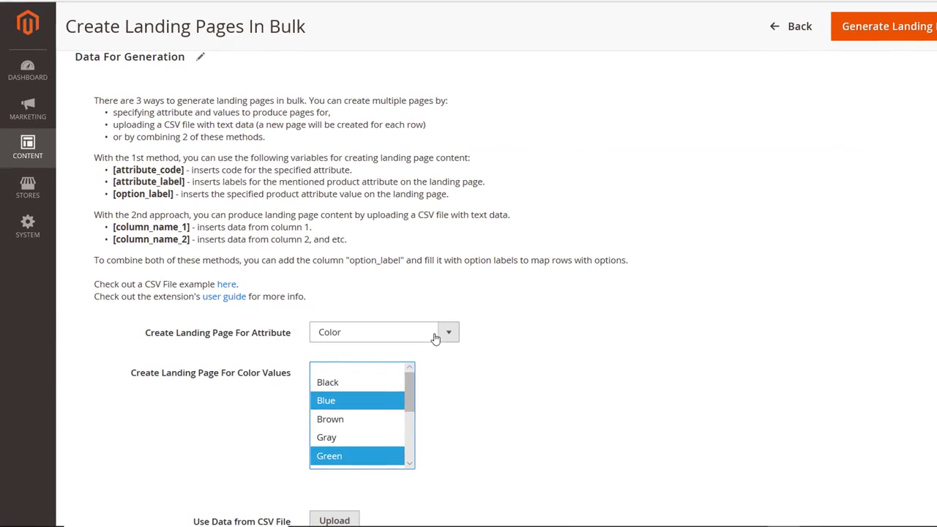
Step: Choose Color as the landing page attribute and review the selected color values Blue, Green and Red
click(452, 335)
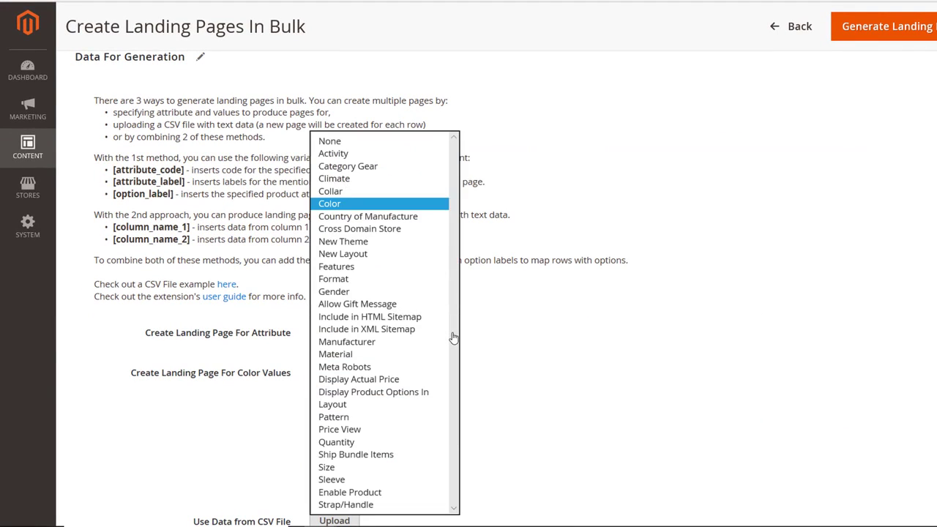
click(379, 205)
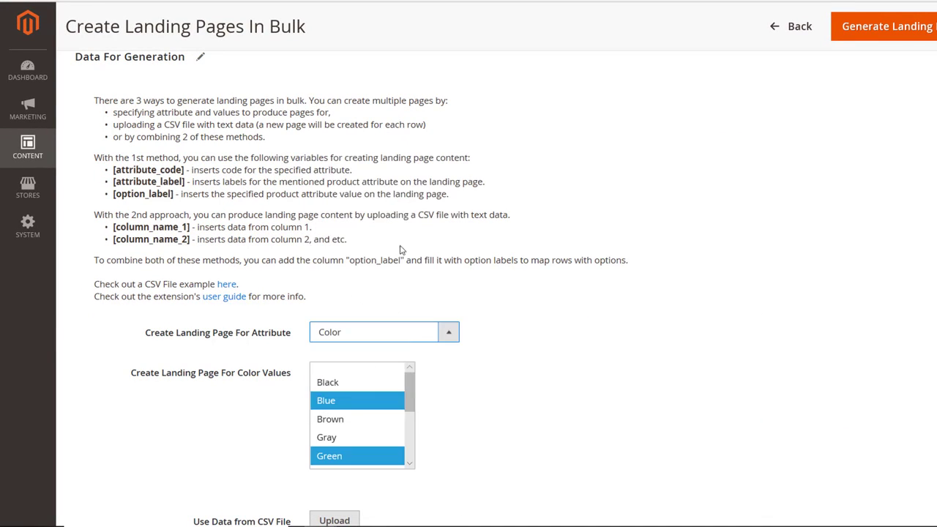
scroll(351, 419, down, 3)
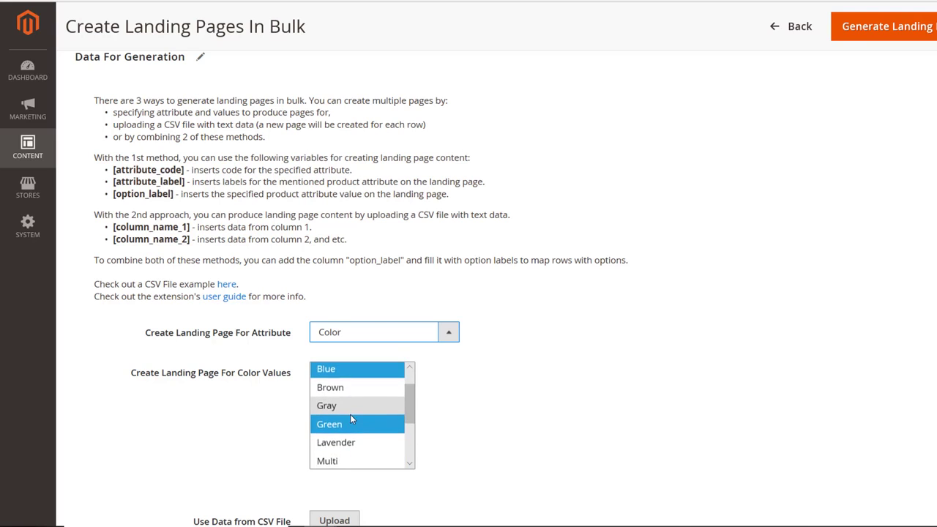
scroll(353, 421, down, 1)
scroll(498, 363, down, 3)
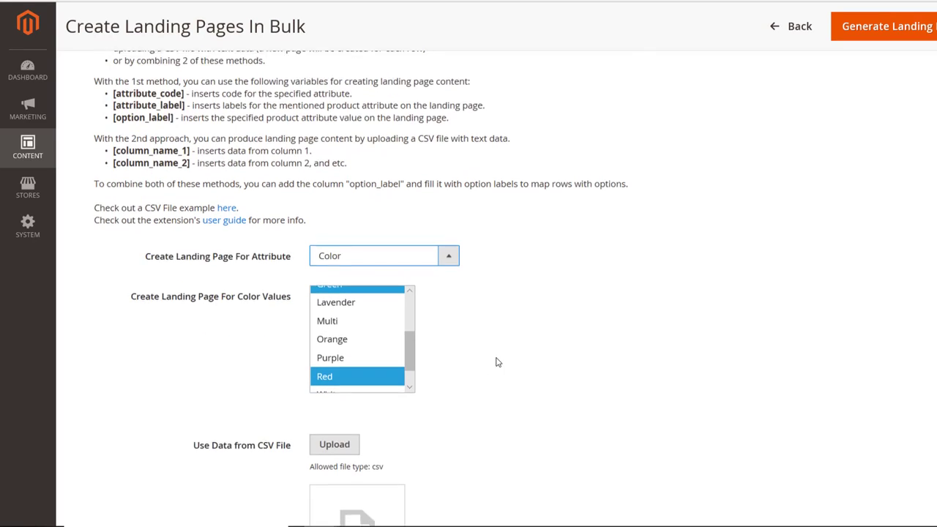
Step: Review the uploaded lp.csv and the [title] Page Title, and set the Store View to All Store Views
scroll(496, 362, down, 2)
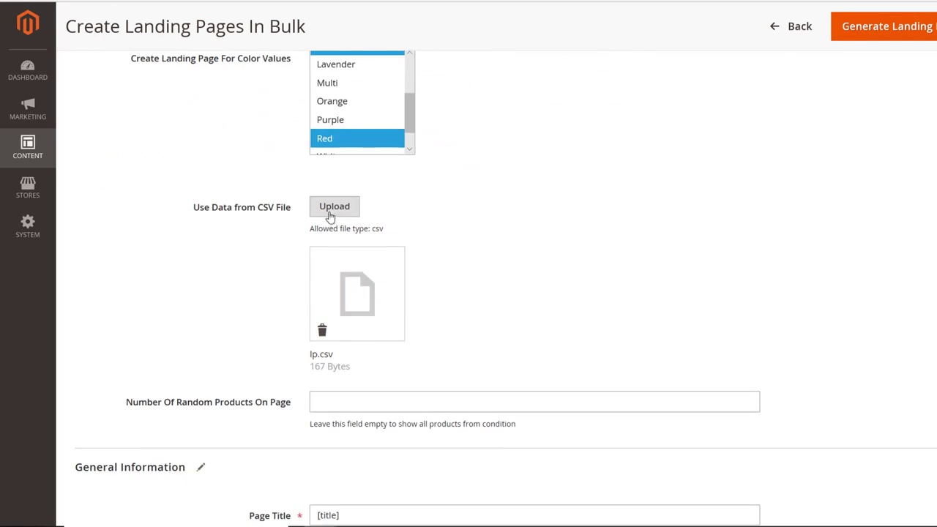
scroll(353, 321, down, 3)
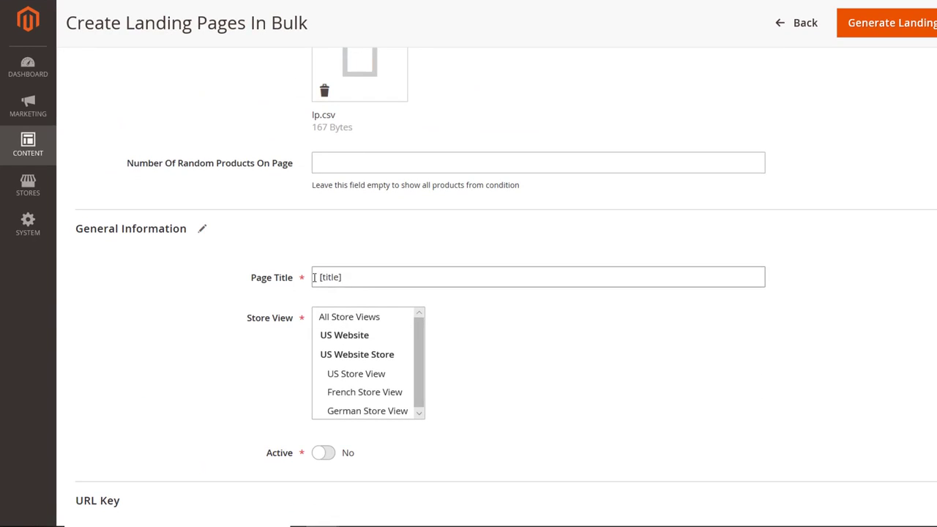
drag(356, 278, 290, 283)
click(370, 312)
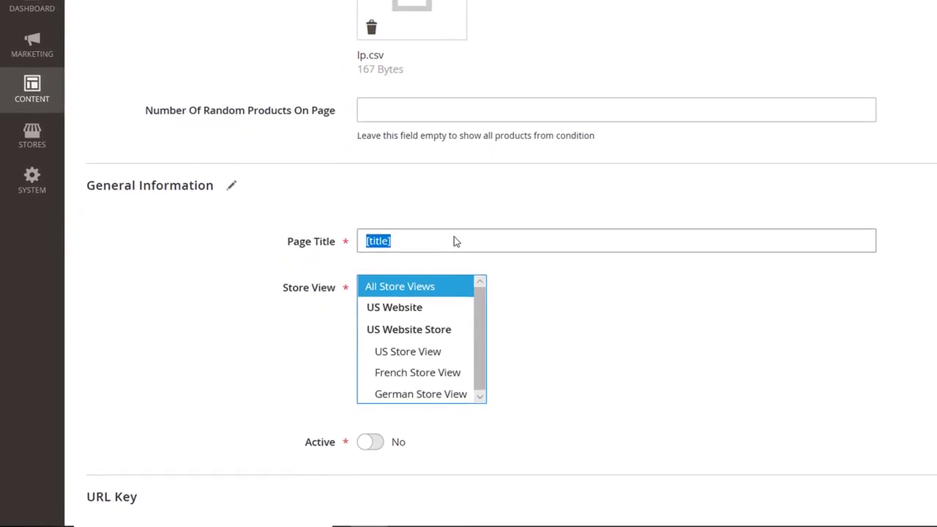
Step: Check the URL Key for All Stores pattern [url]-[option_label] and generate the landing pages
scroll(398, 278, down, 5)
click(409, 331)
drag(484, 333, 380, 333)
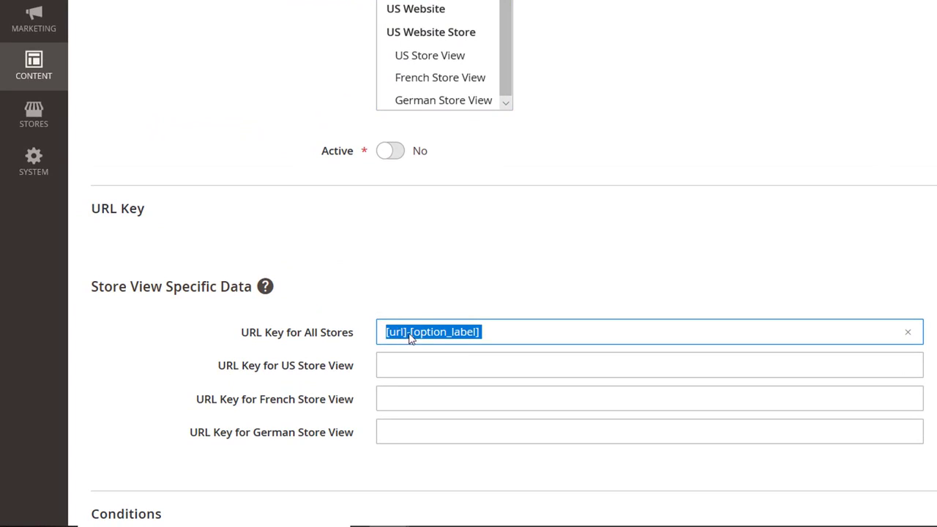
click(408, 333)
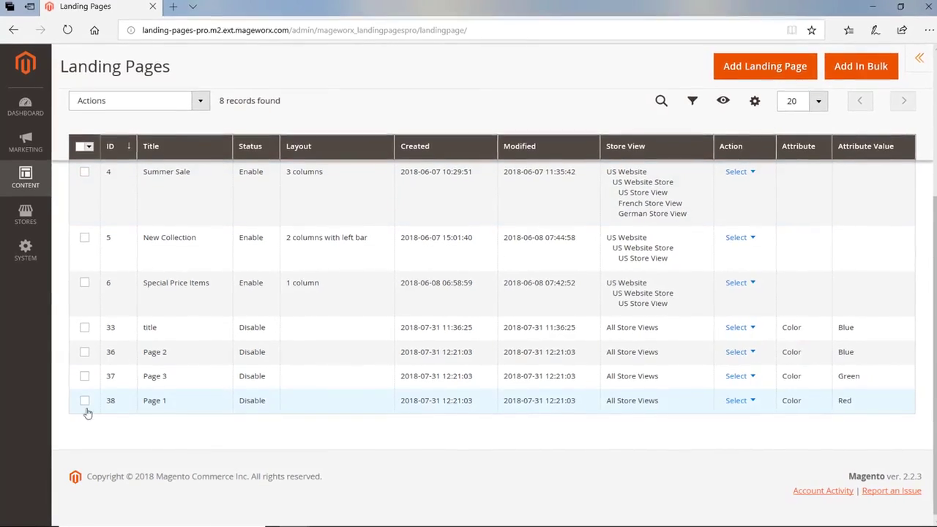
Step: Select the generated Page 1, Page 3 and Page 2 landing pages in the grid
click(86, 410)
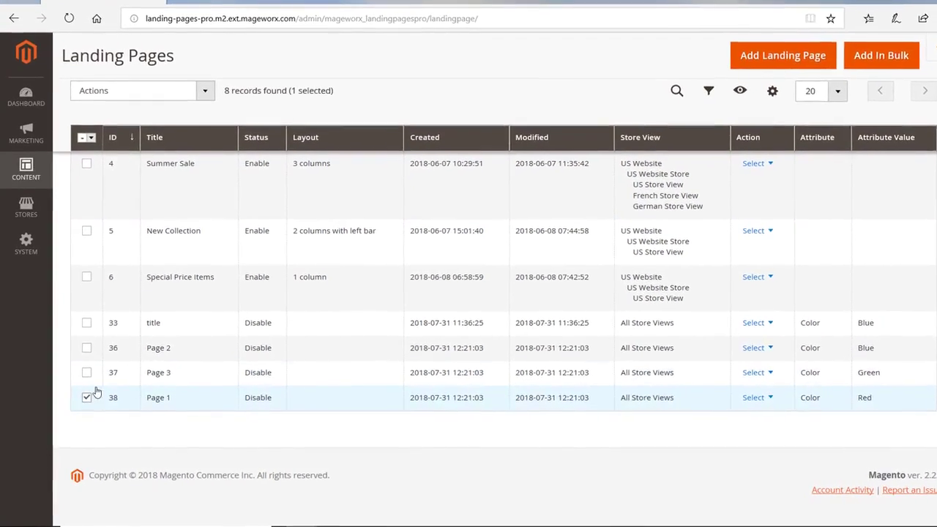
click(86, 388)
click(91, 342)
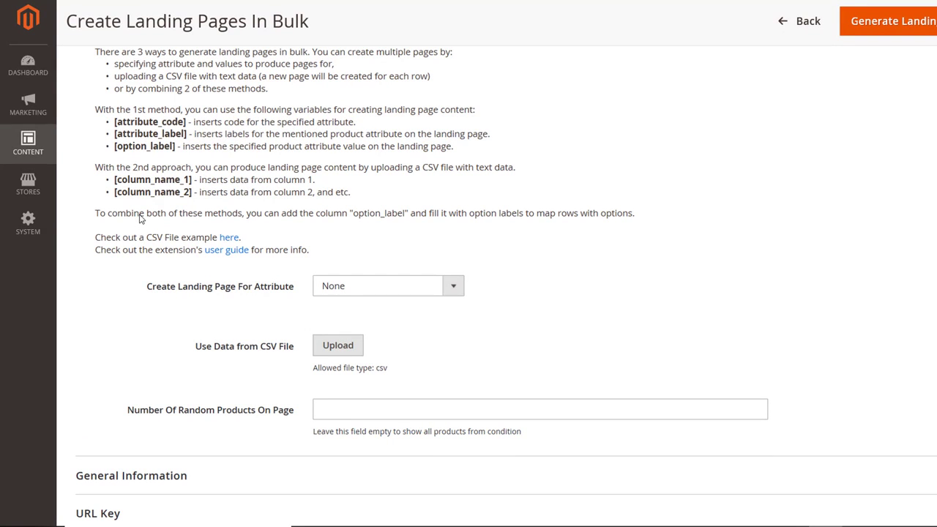
Step: Open the Landing Pages Pro settings in the store configuration
click(28, 185)
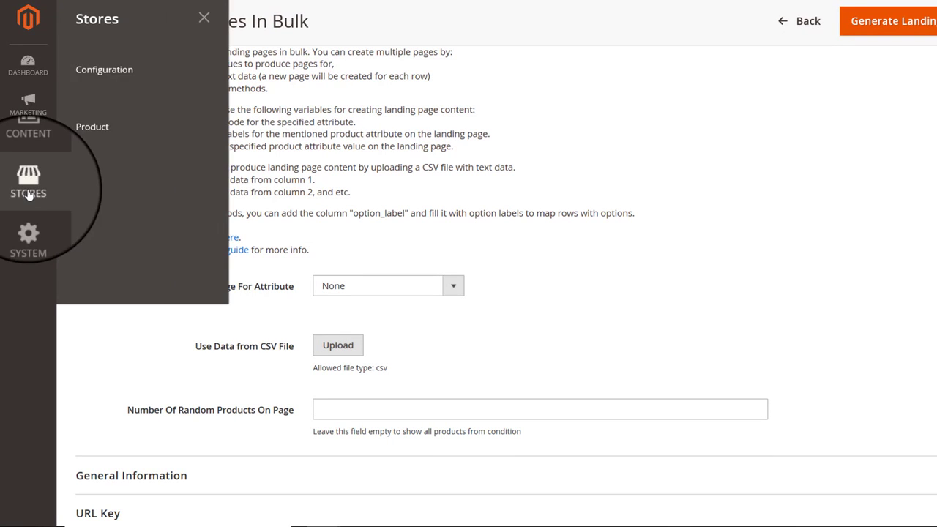
click(87, 73)
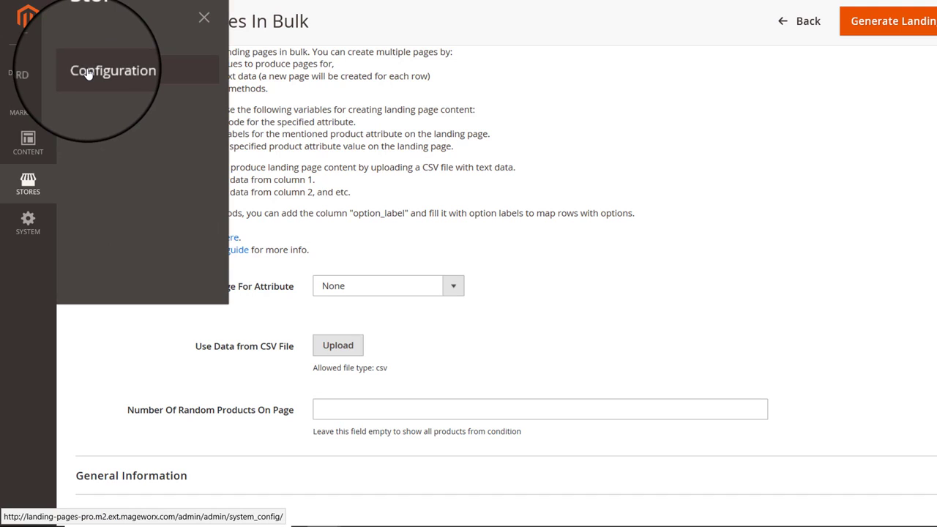
click(153, 268)
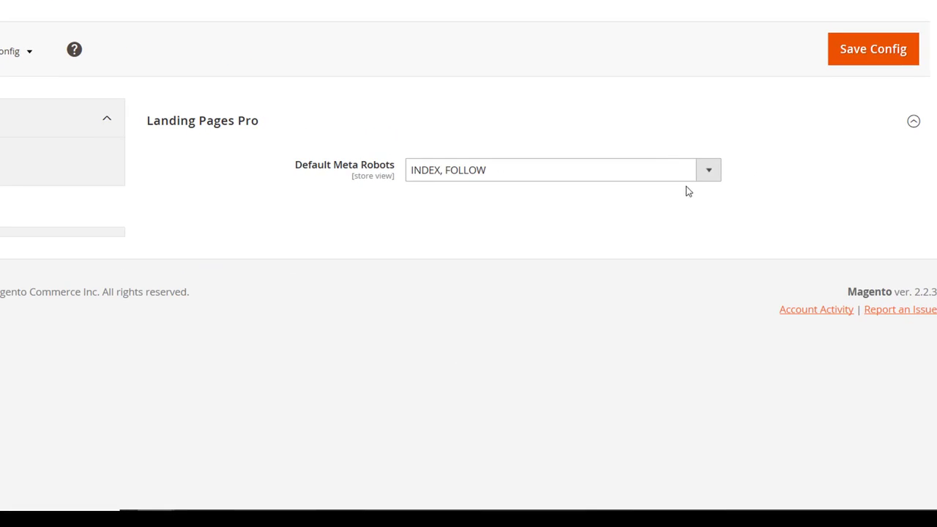
Step: Review the Default Meta Robots options for Landing Pages Pro, keeping INDEX, FOLLOW
click(854, 186)
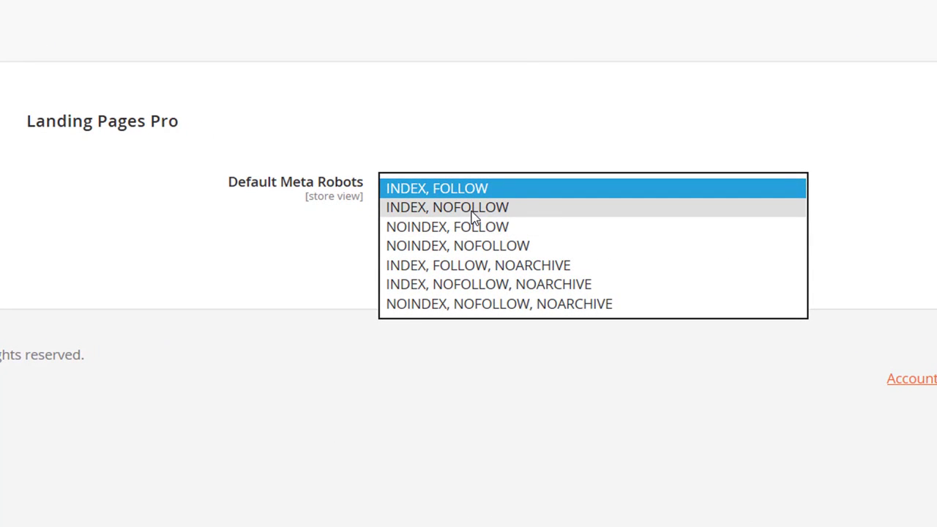
click(251, 229)
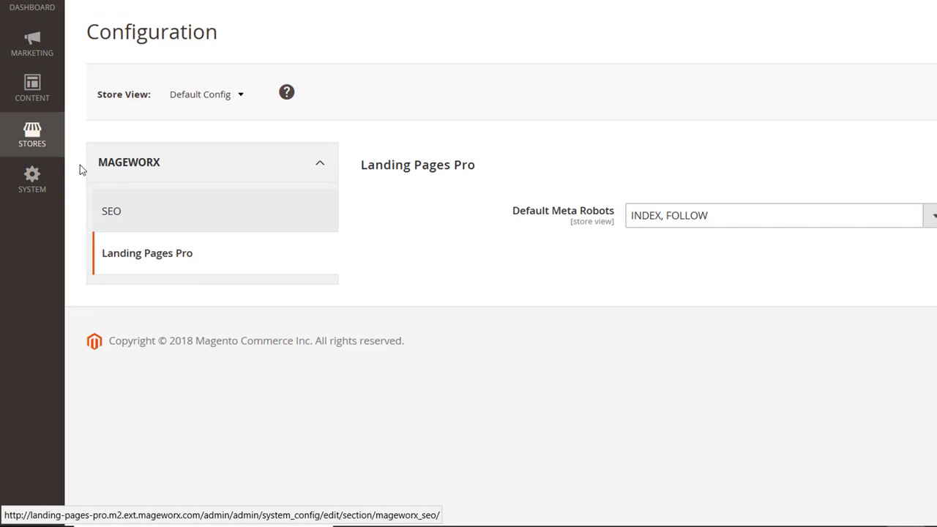
Step: In the SEO configuration, choose Website as the Hreflang URLs Scope under SEO Base and save the configuration
click(40, 144)
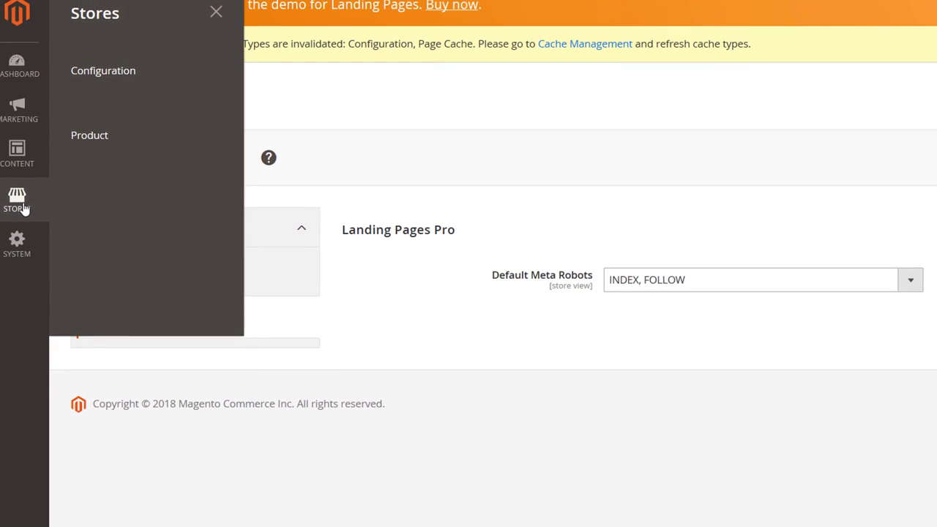
click(121, 84)
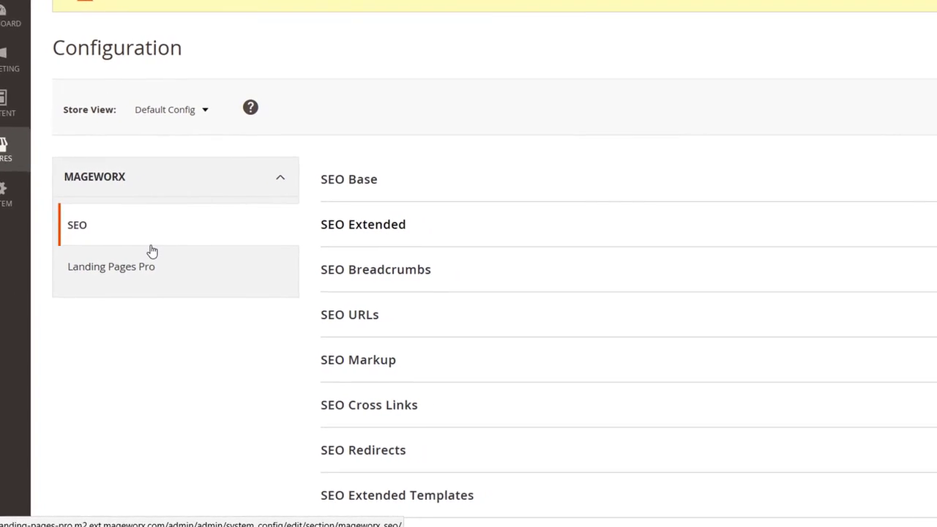
click(336, 190)
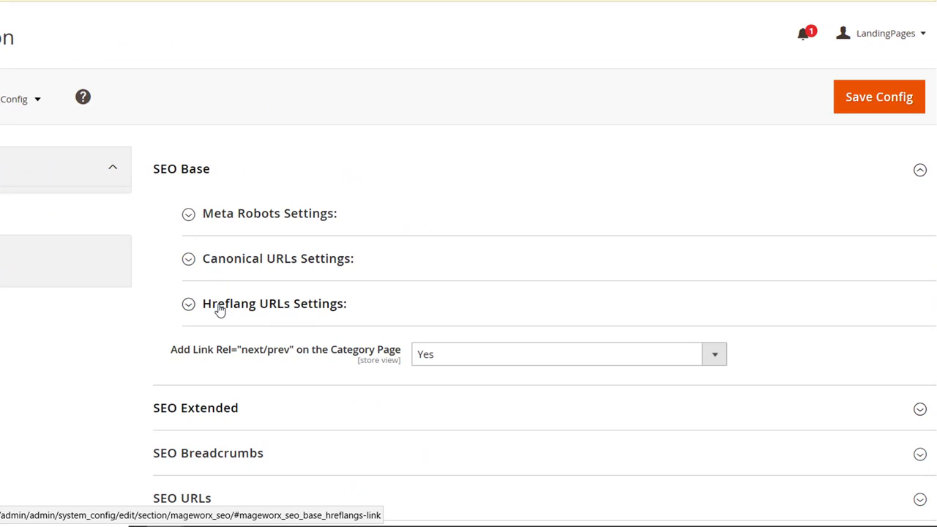
click(189, 311)
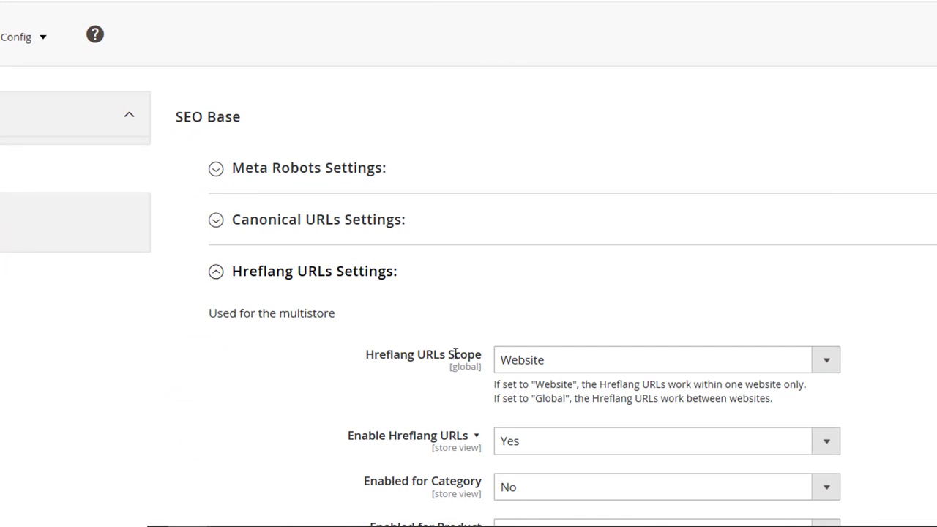
click(825, 361)
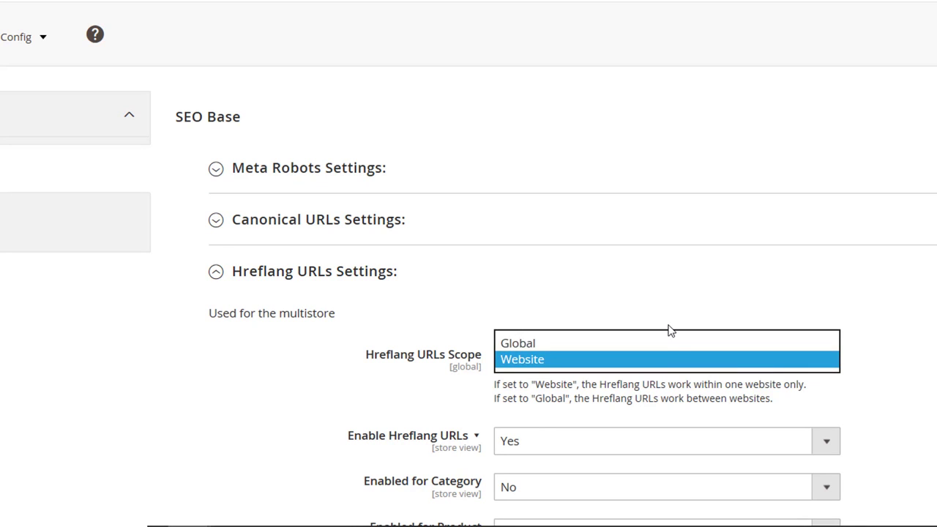
click(659, 359)
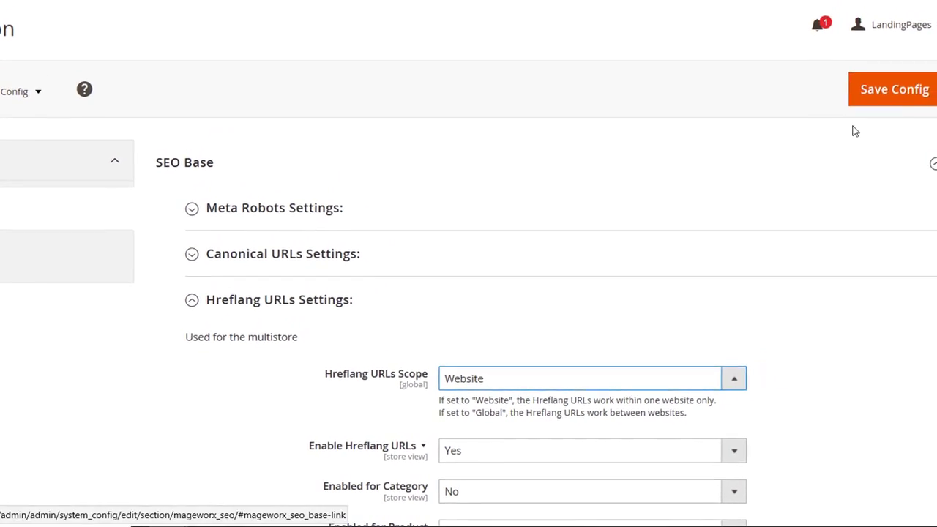
click(890, 101)
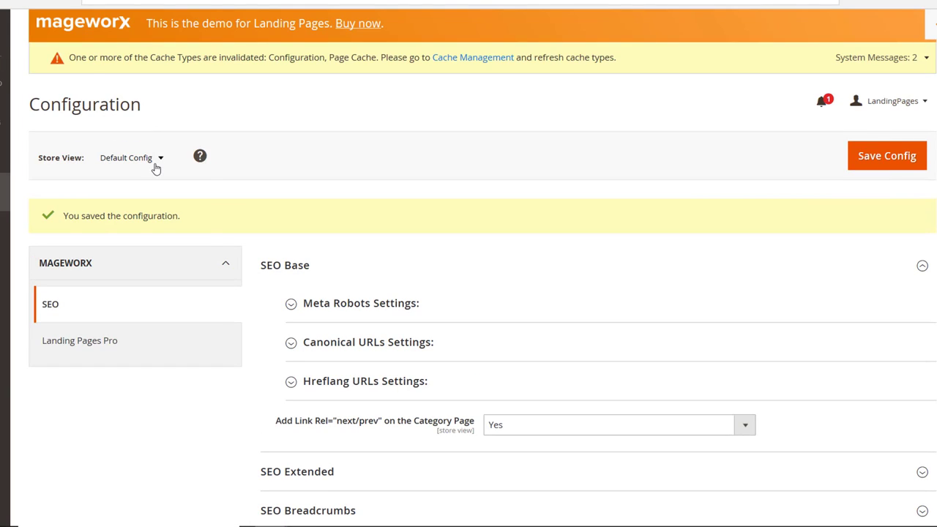
Step: Switch the configuration scope to US Website and review its Hreflang URLs Settings
click(156, 166)
click(150, 197)
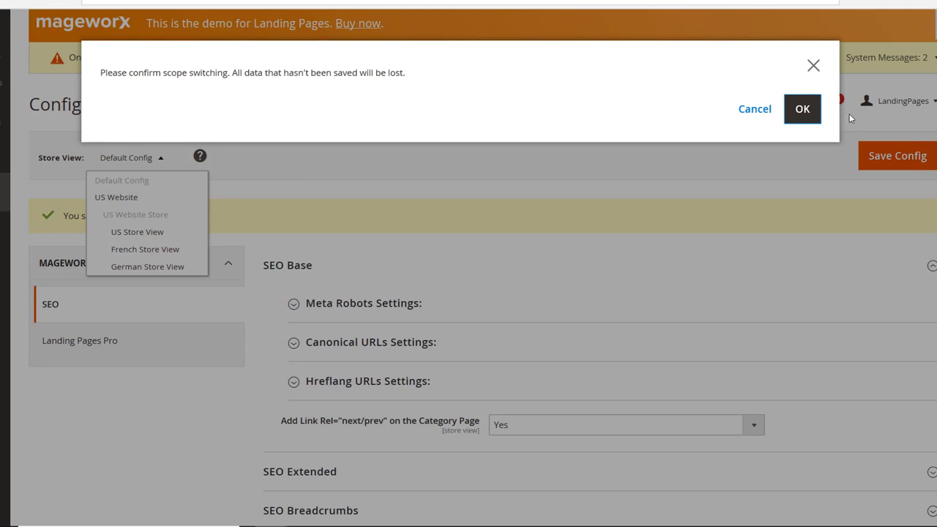
click(817, 115)
scroll(666, 253, down, 3)
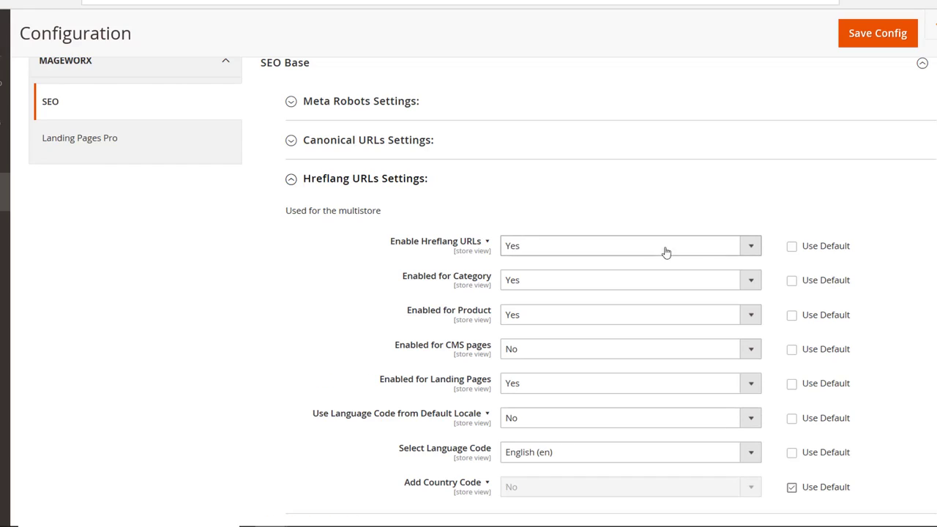
click(665, 253)
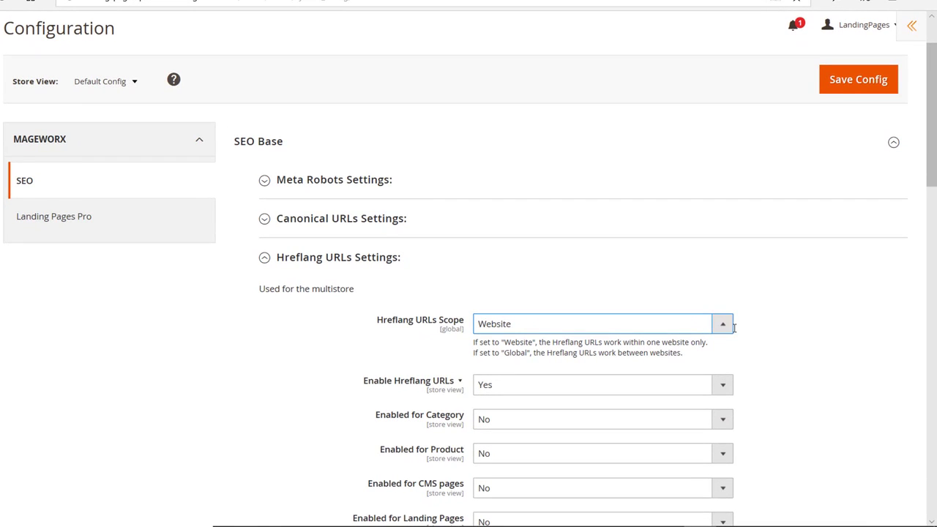
Step: Reselect Website as the Hreflang URLs Scope in the Default Config and save the configuration again
click(720, 323)
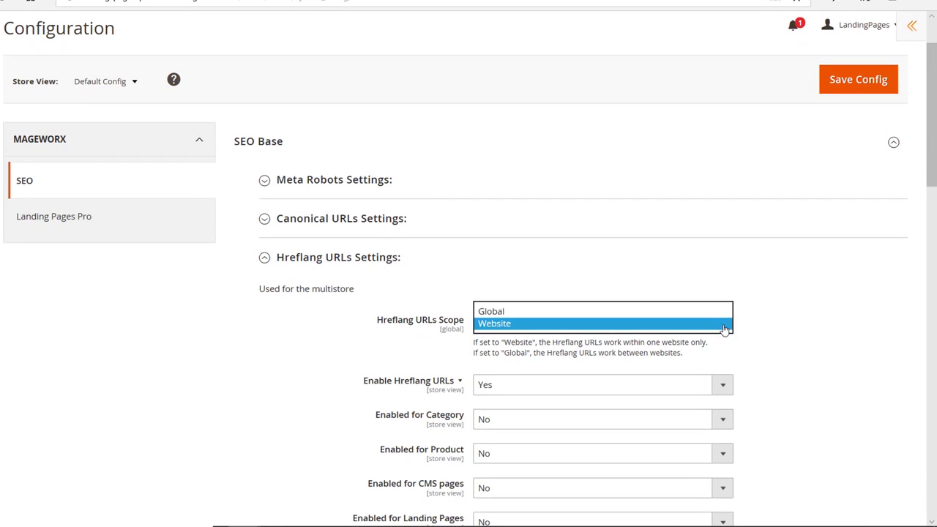
click(718, 320)
click(848, 84)
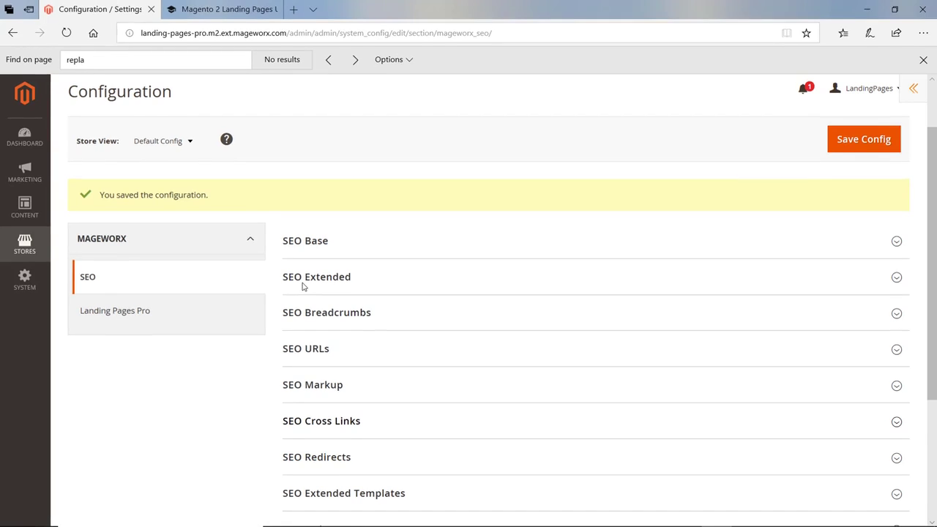
Step: Review the SEO Extended meta settings, including the Page Number Format For Landing Pages
click(303, 286)
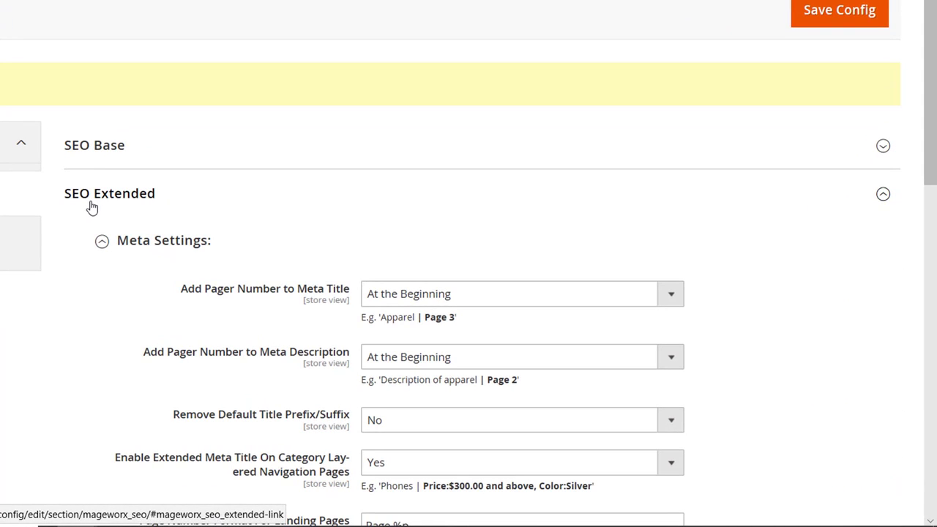
scroll(91, 207, down, 3)
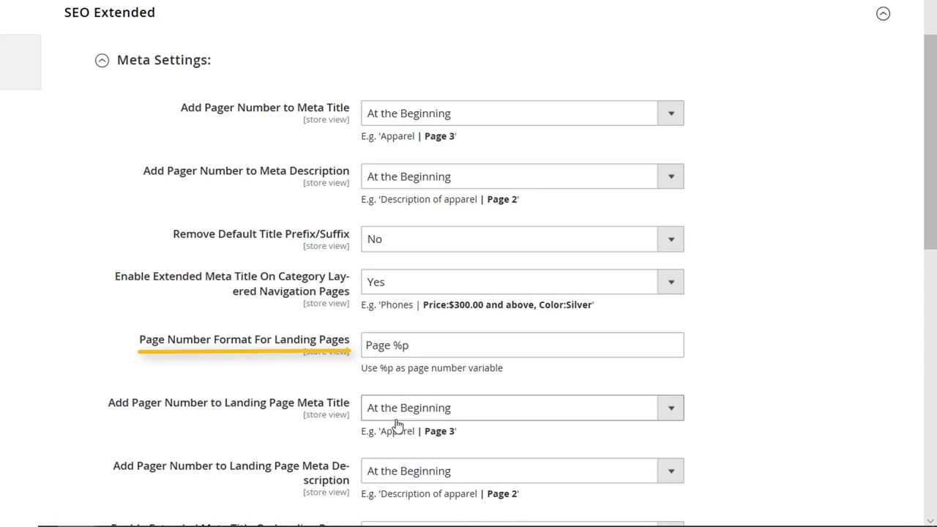
click(454, 344)
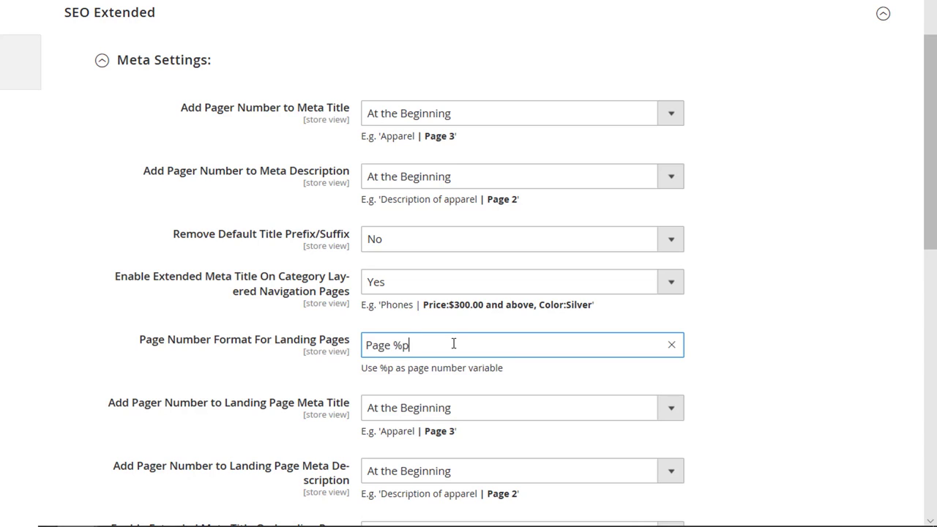
scroll(454, 344, down, 2)
scroll(231, 358, down, 2)
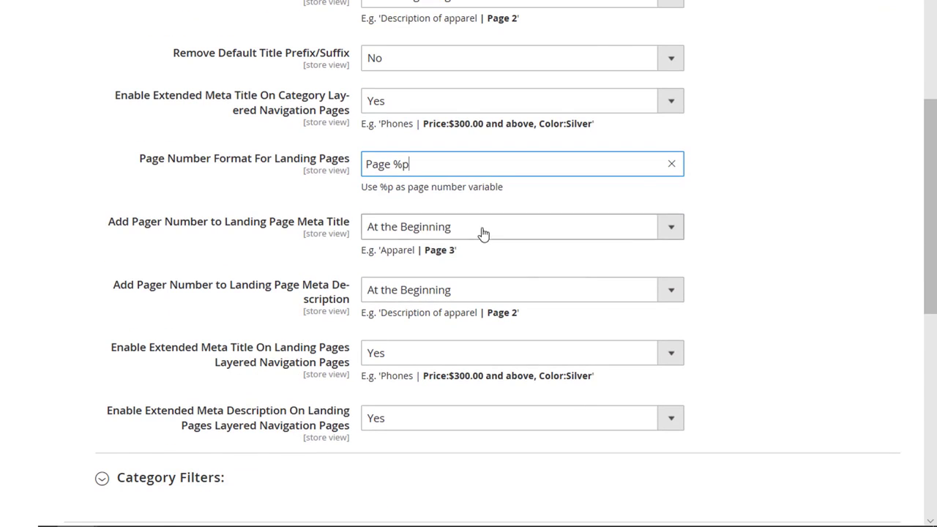
Step: Check the landing page pager number options and the extended meta title and description options, keeping At the Beginning and Yes
click(483, 231)
click(481, 231)
click(399, 298)
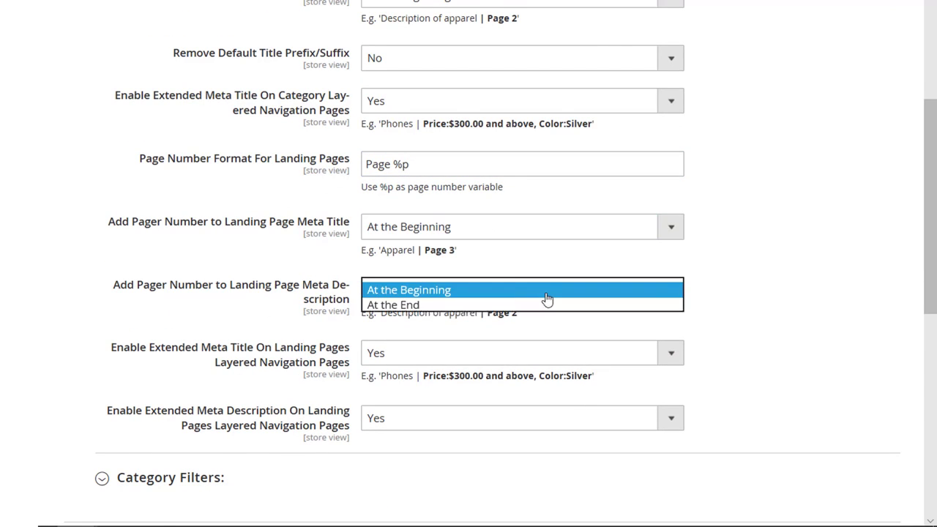
click(541, 302)
click(464, 359)
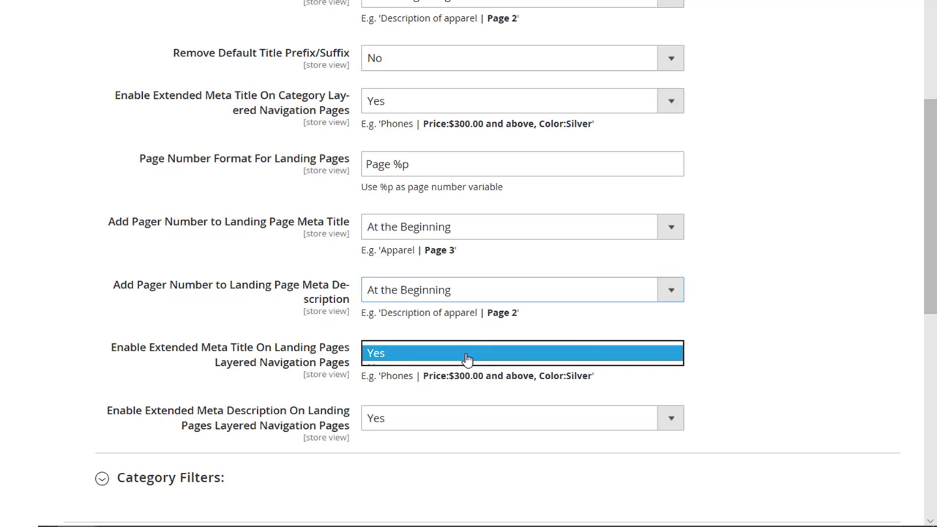
click(466, 358)
click(637, 413)
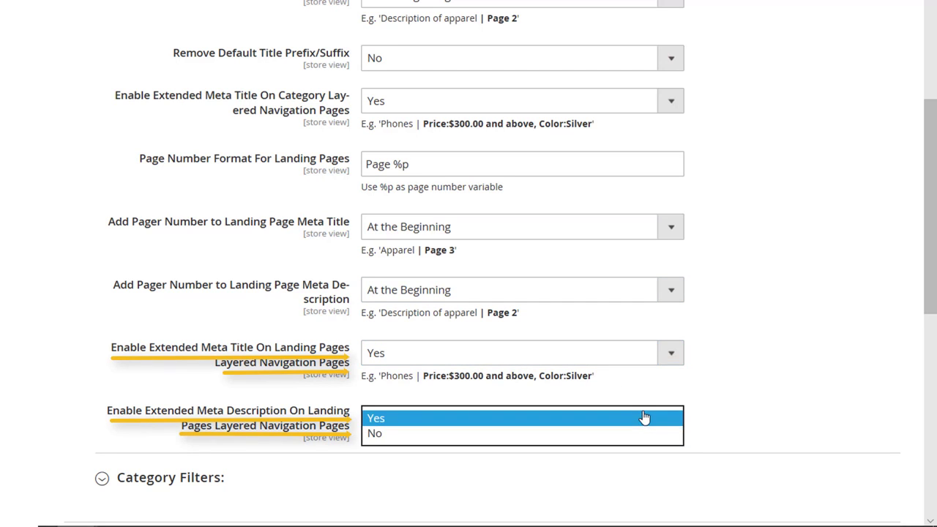
click(644, 417)
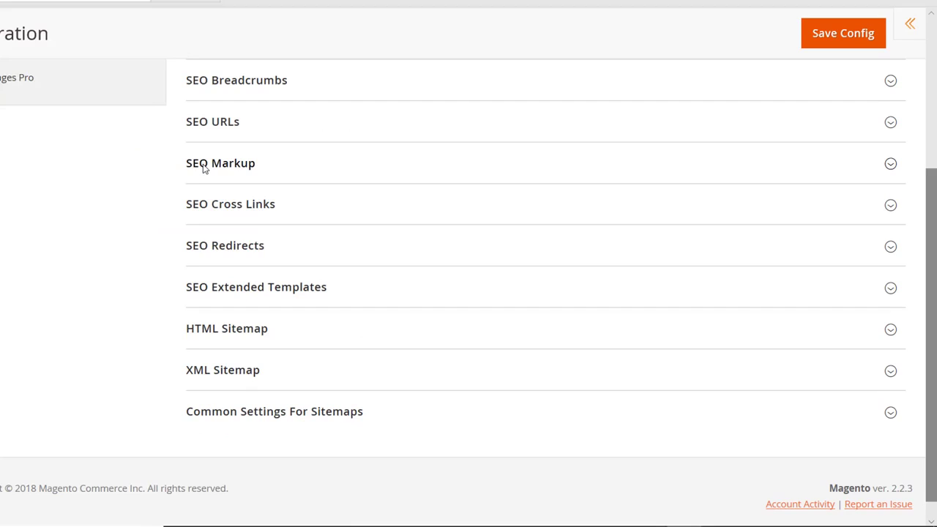
Step: Check the Landing Page settings in SEO Markup and collapse the SEO Markup section
click(199, 160)
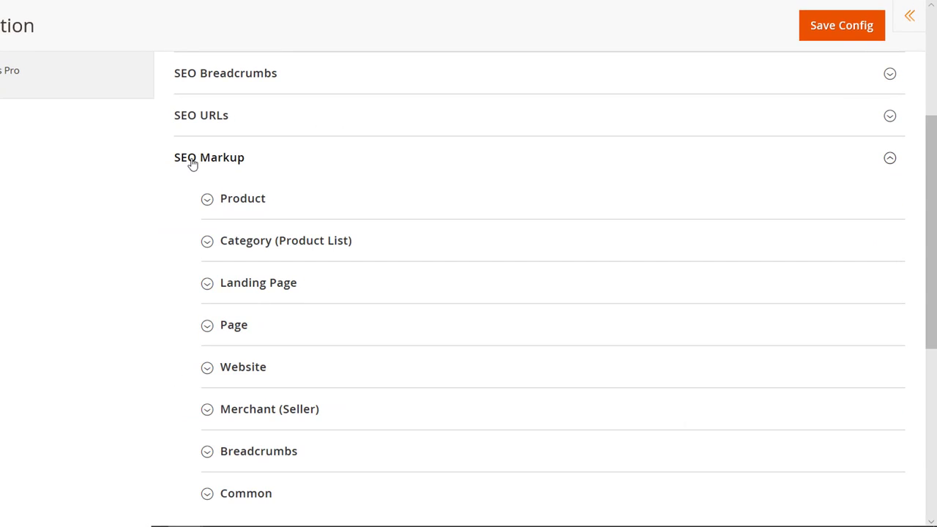
click(258, 289)
click(199, 161)
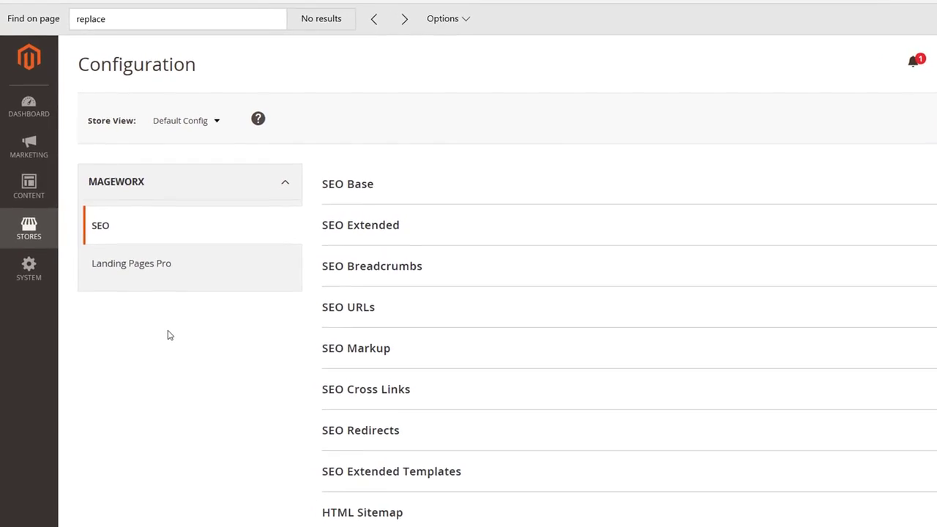
Step: Open a new crosslink form in MageWorx SEO Cross Links and review its Crosslink Info fields
click(33, 185)
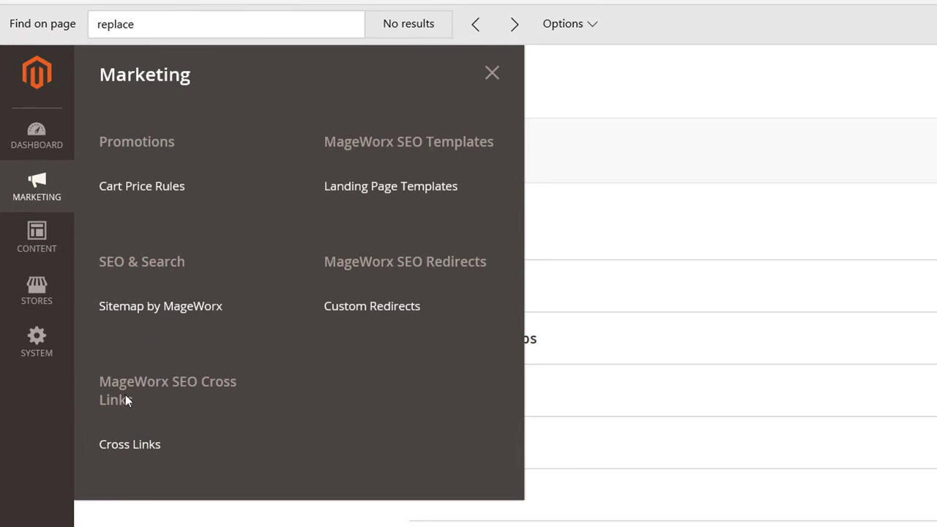
click(143, 452)
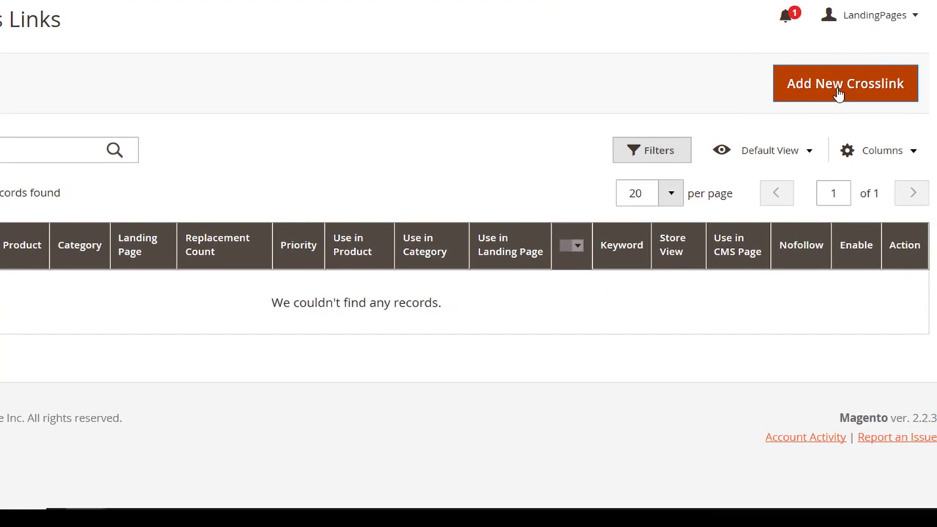
click(839, 95)
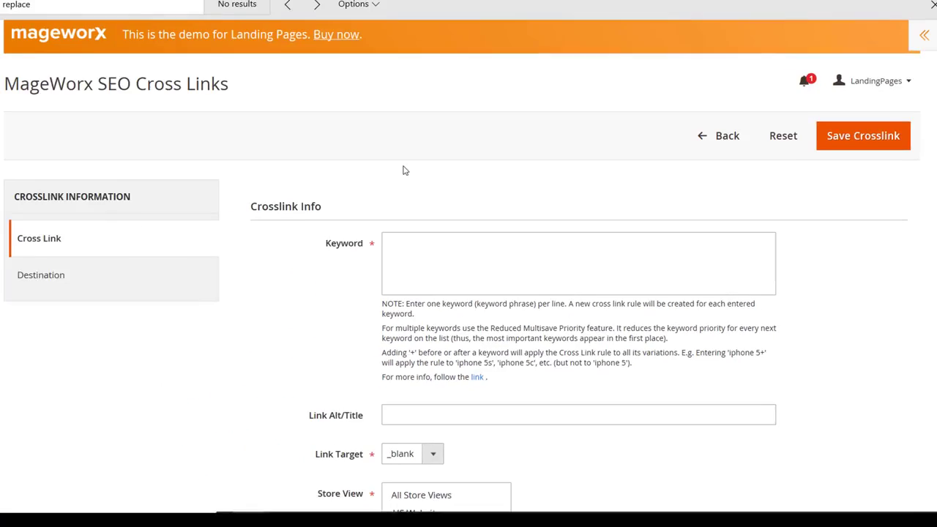
scroll(410, 278, down, 5)
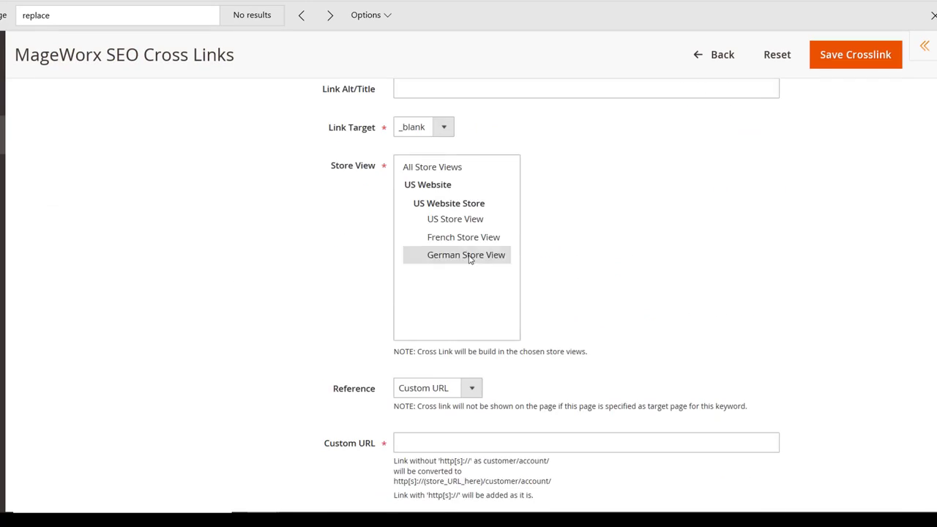
scroll(472, 259, down, 4)
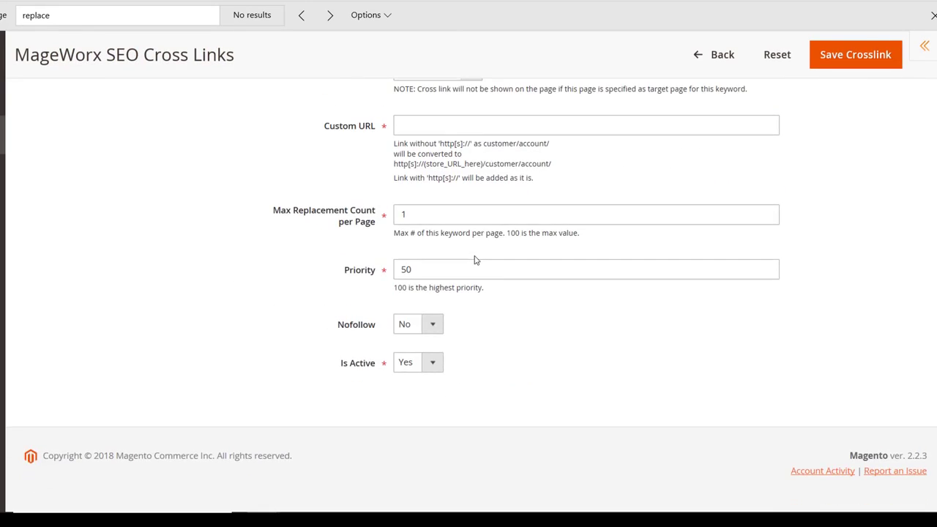
scroll(475, 259, up, 8)
Step: Check the crosslink's Destination settings, keeping Use in Landing Page at Yes
click(85, 223)
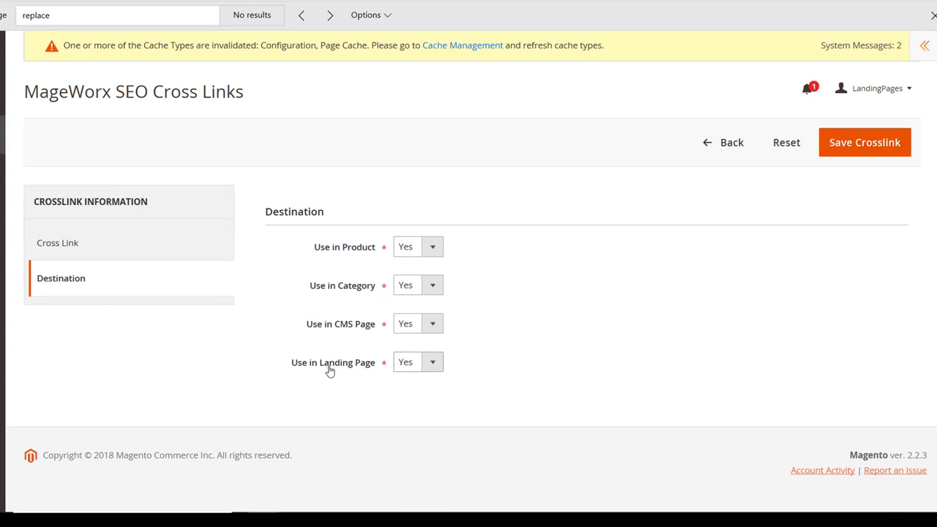
click(428, 368)
click(428, 364)
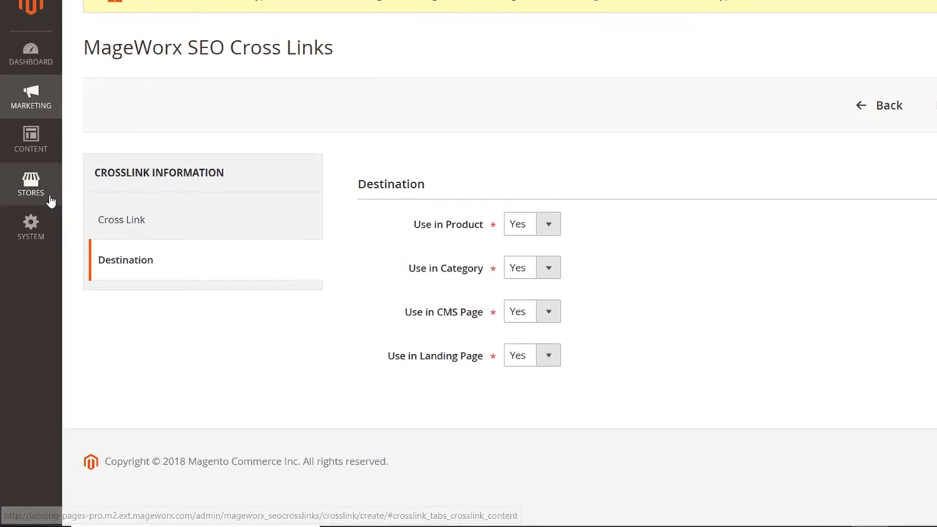
Step: In the store's SEO configuration, review the SEO Cross Links settings and Total Max Replacement Count for Landing Page
click(46, 191)
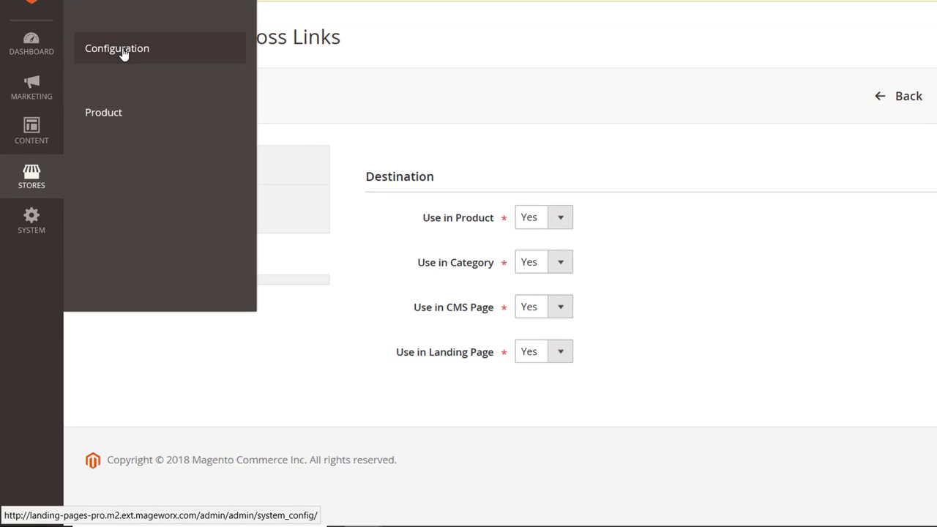
click(123, 54)
scroll(424, 311, down, 1)
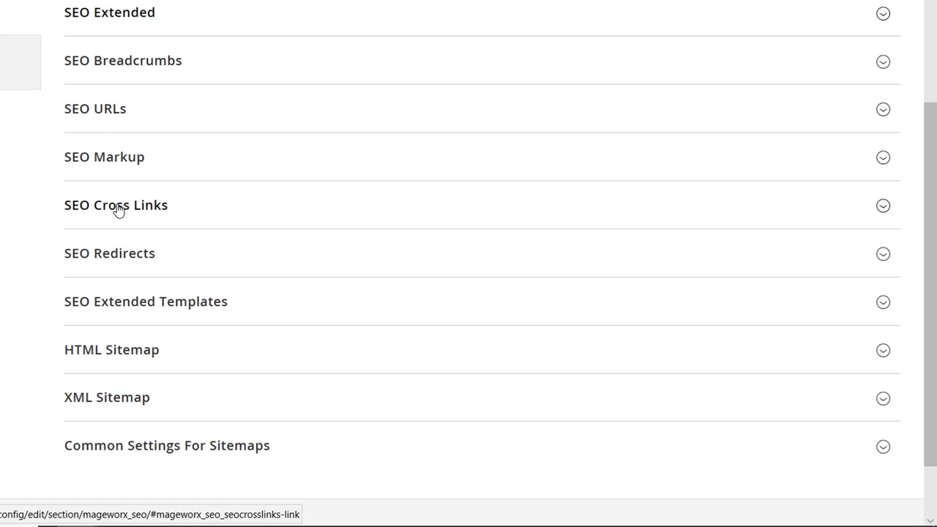
click(117, 210)
scroll(117, 210, down, 3)
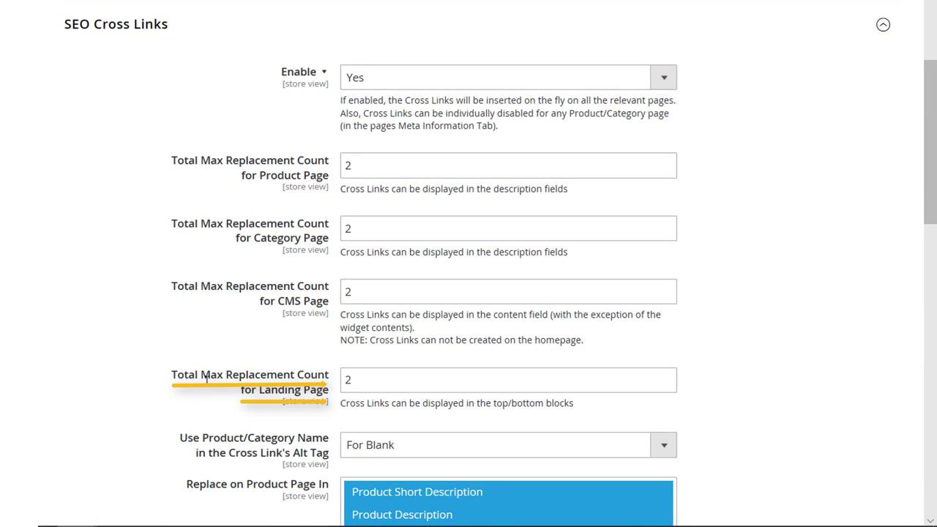
click(368, 380)
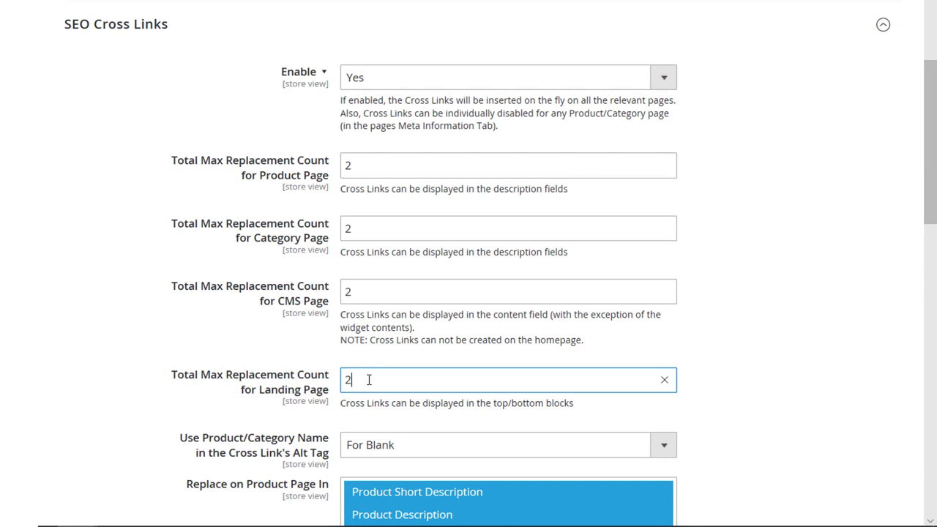
Step: In a new MageWorx custom redirect, set the Redirect From type to Landing Page and check the Redirect To type
scroll(368, 379, down, 2)
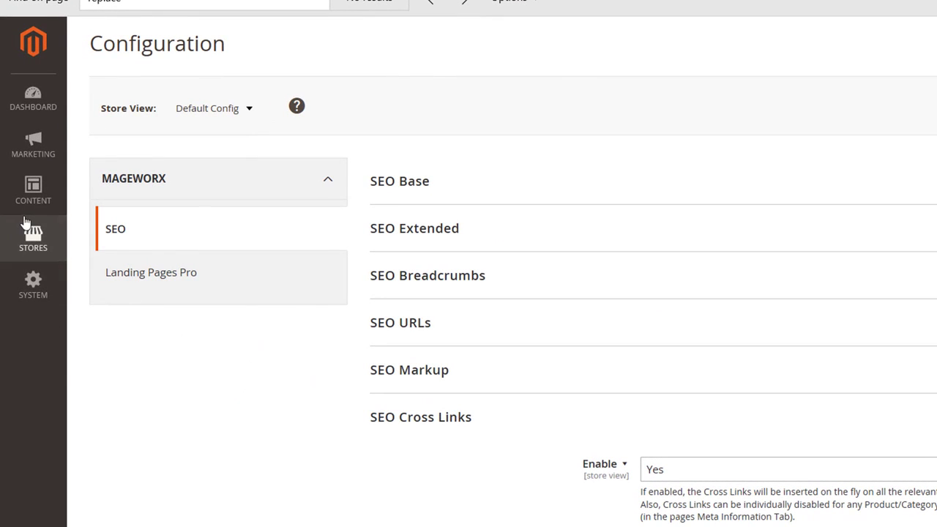
click(35, 150)
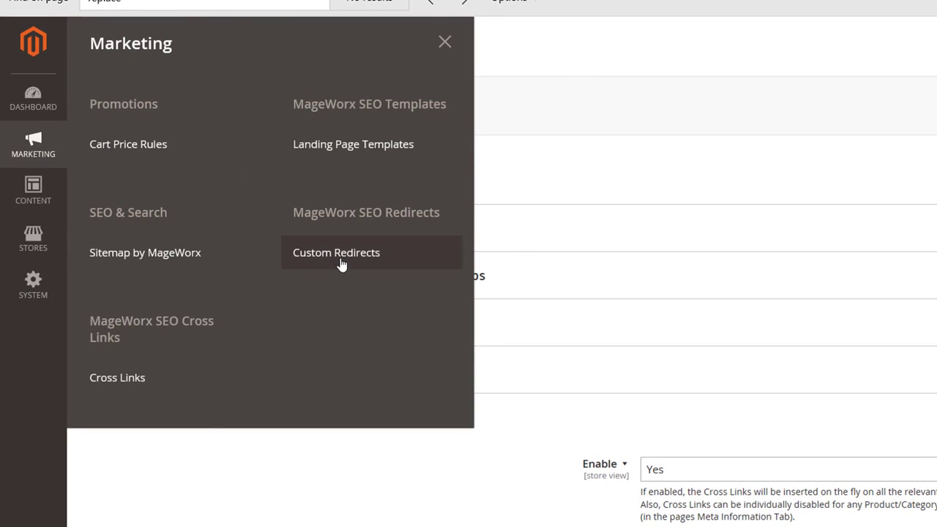
click(338, 256)
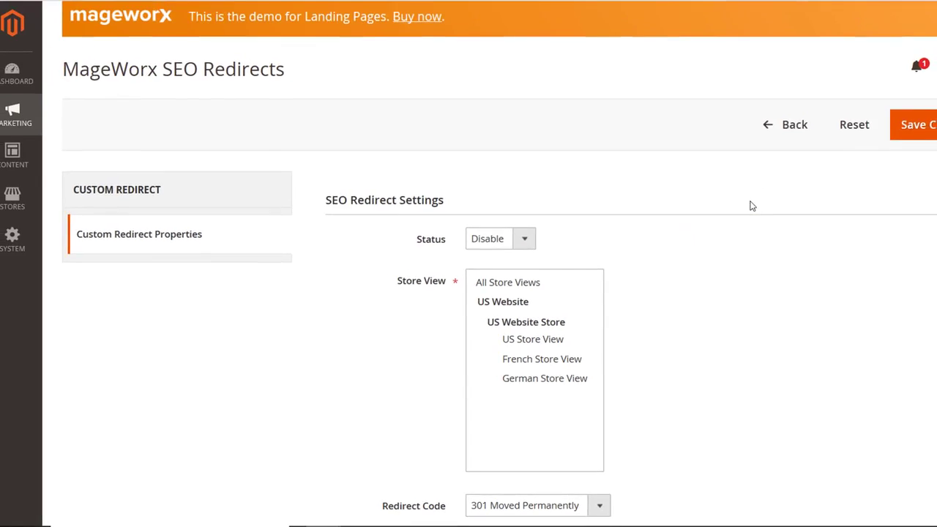
scroll(677, 236, down, 5)
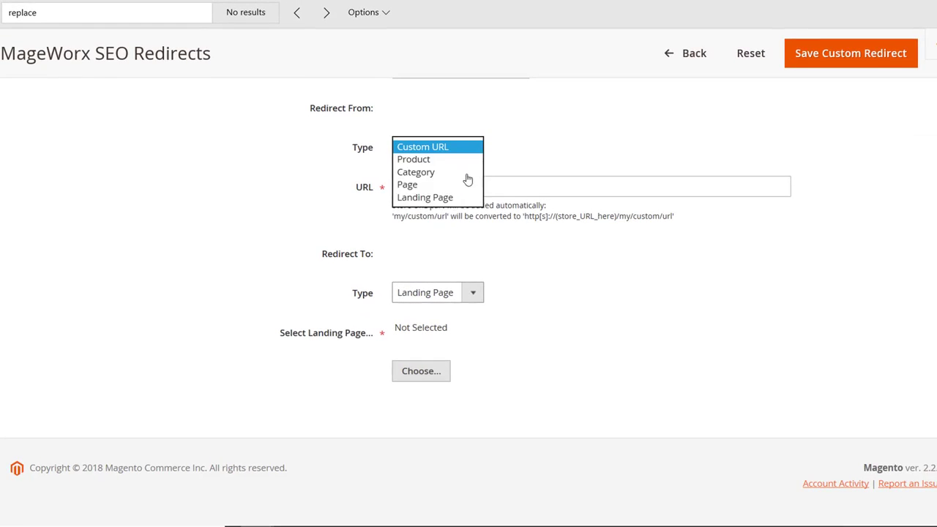
click(463, 196)
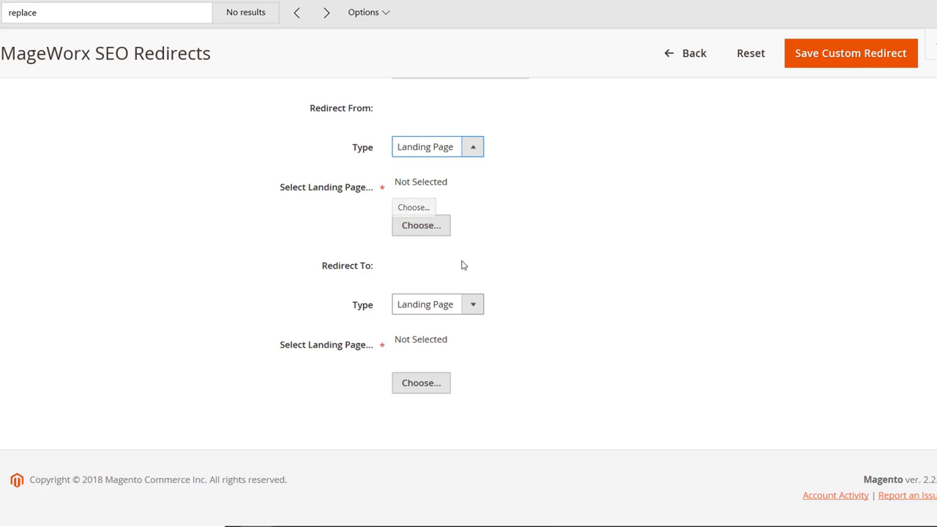
click(480, 305)
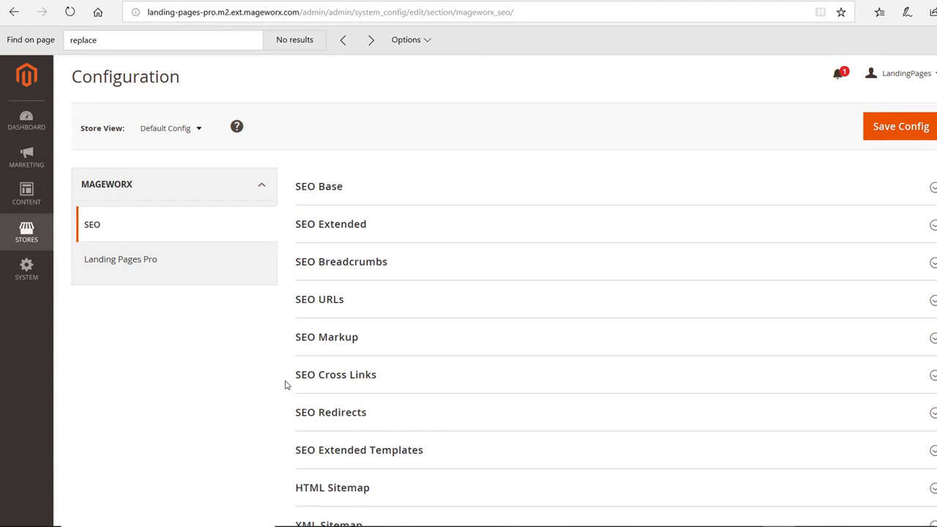
Step: Start a new landing page template with Landing Page Meta Title as its reference and All Store Views as its store view
click(26, 156)
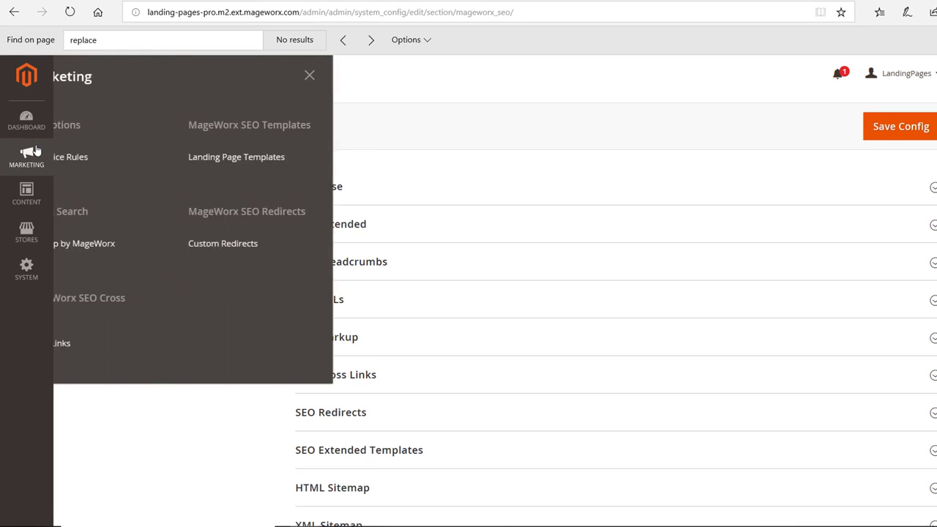
click(266, 158)
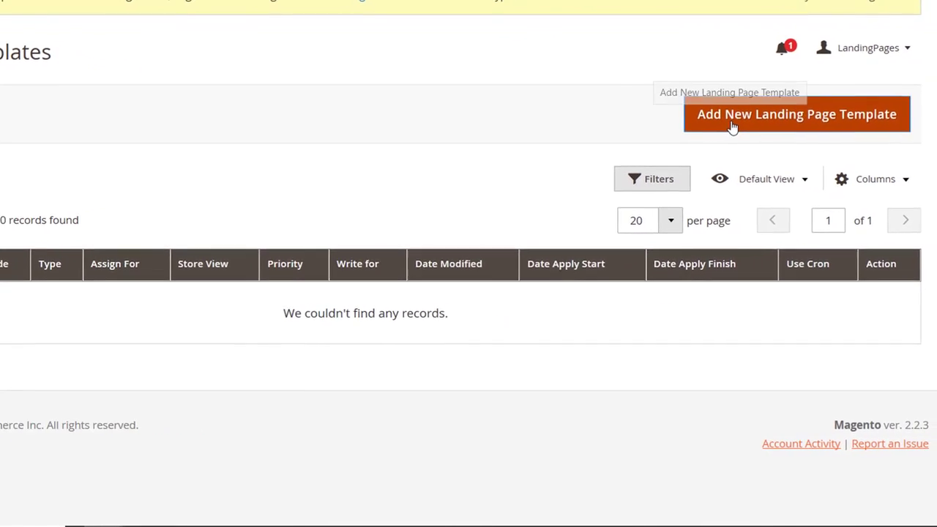
click(732, 128)
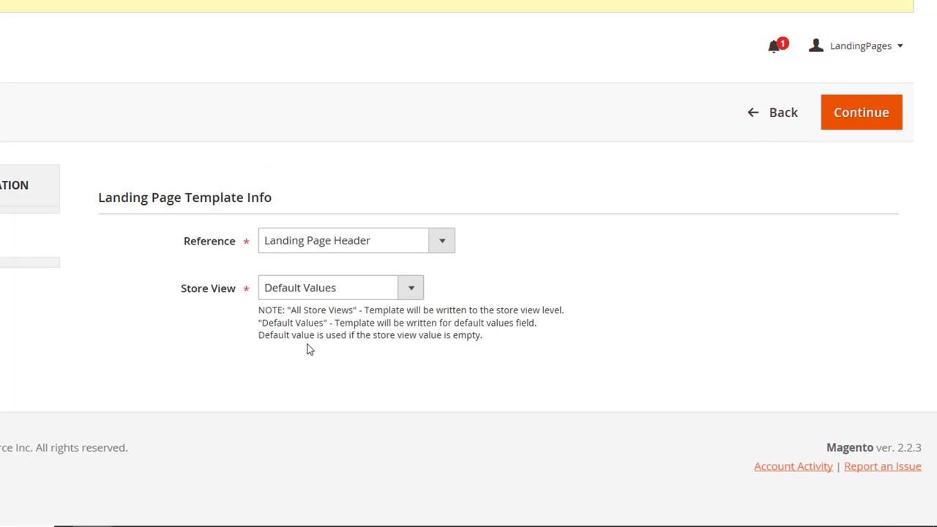
click(436, 248)
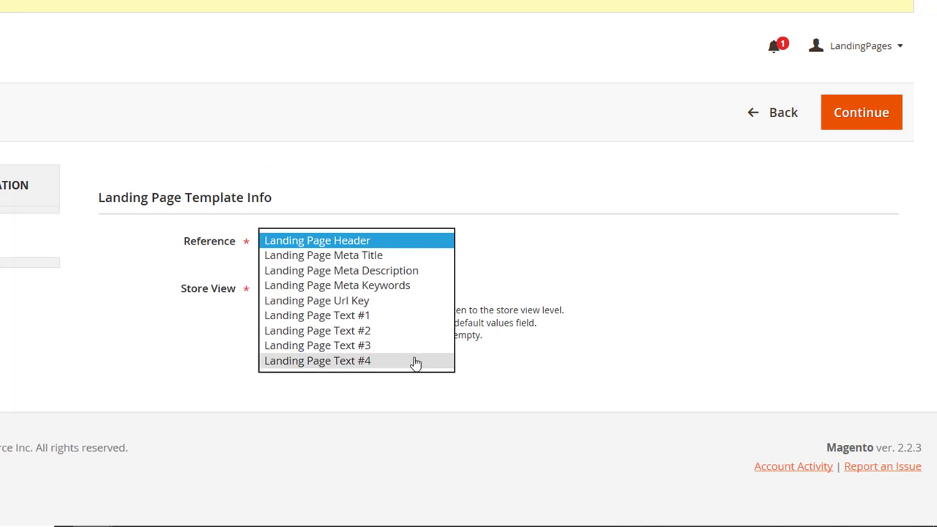
click(379, 262)
click(412, 292)
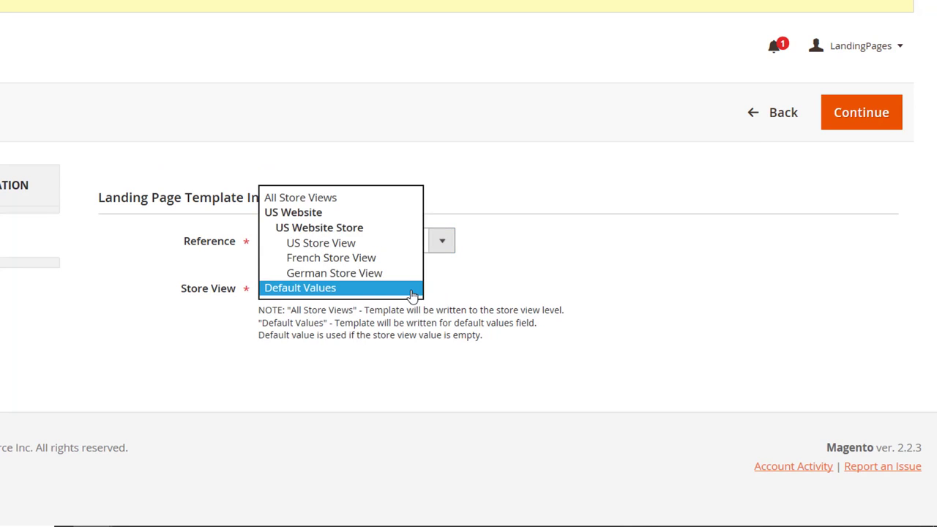
click(344, 205)
click(860, 112)
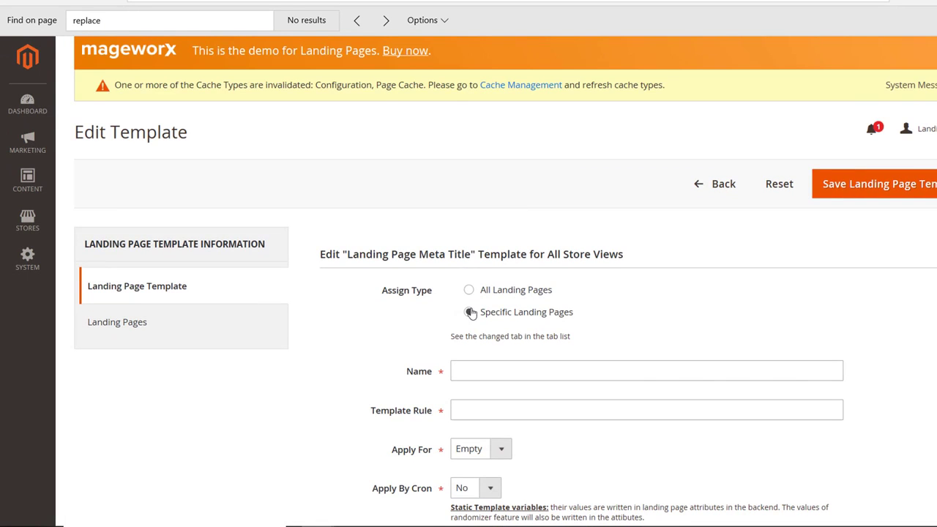
Step: Assign the template to Specific Landing Pages, name it New and set its rule to "This summer, purchase [color] [model] [brand] for only [price]."
scroll(532, 311, down, 1)
click(552, 302)
text(New)
click(474, 339)
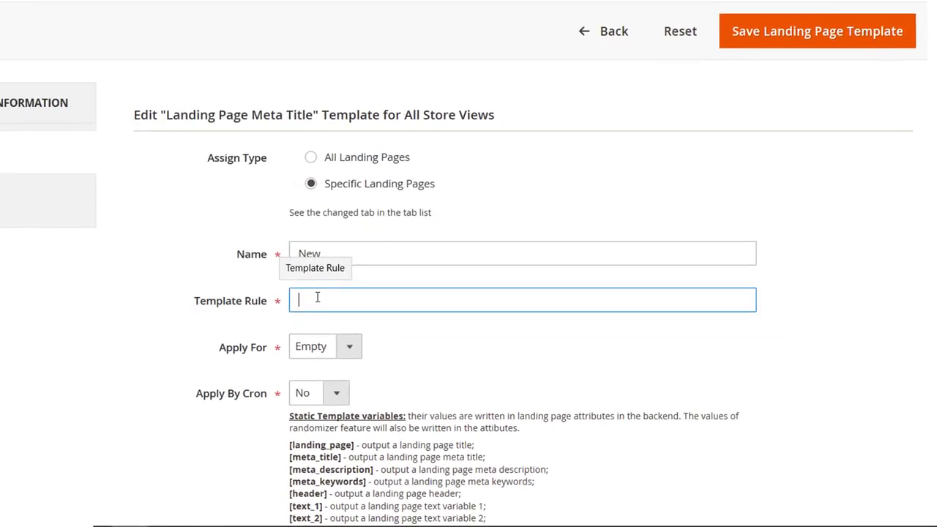
scroll(316, 311, down, 1)
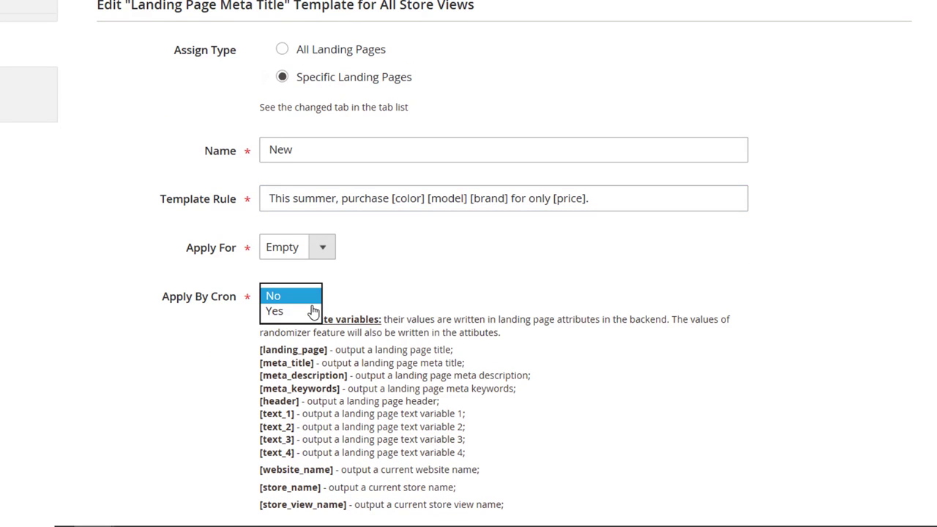
click(303, 324)
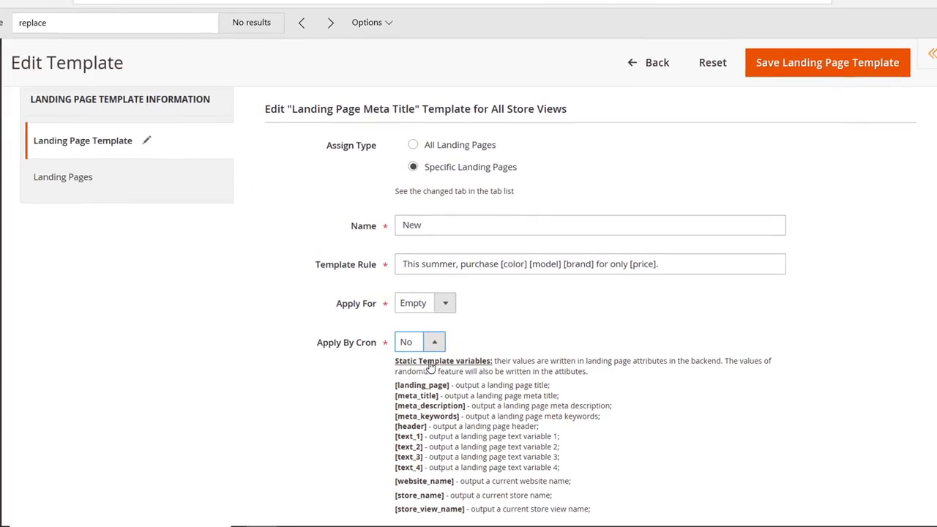
scroll(415, 313, down, 2)
scroll(522, 355, down, 2)
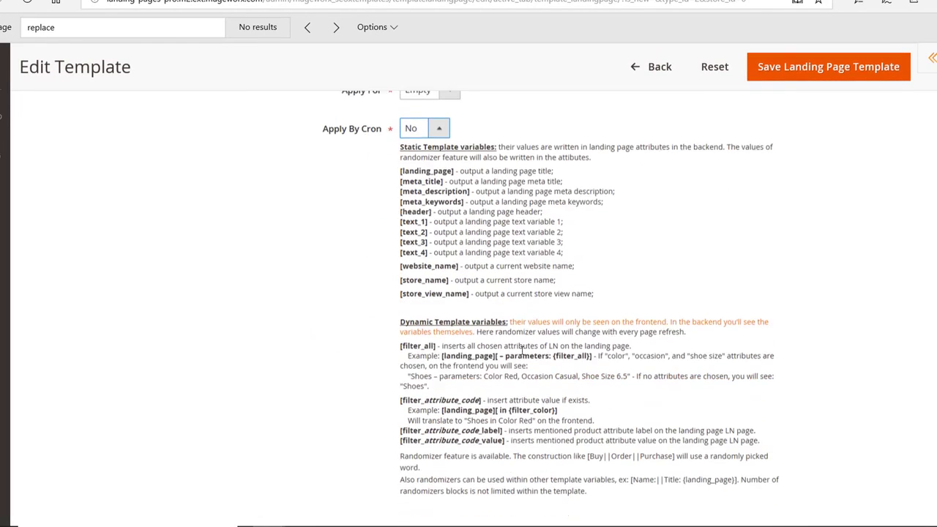
scroll(521, 351, up, 5)
scroll(522, 351, up, 1)
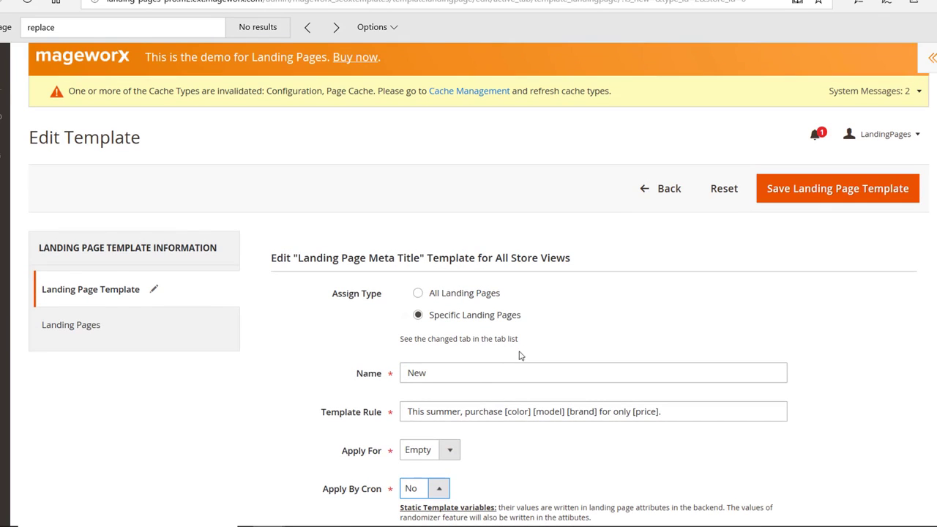
Step: Open the template's Landing Pages assignment and view the Landing Page Templates list
click(70, 337)
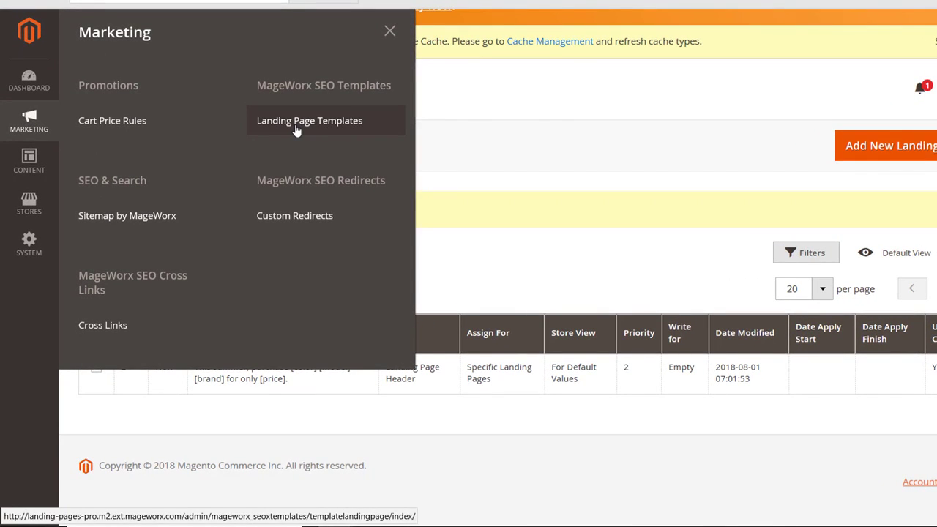
click(296, 124)
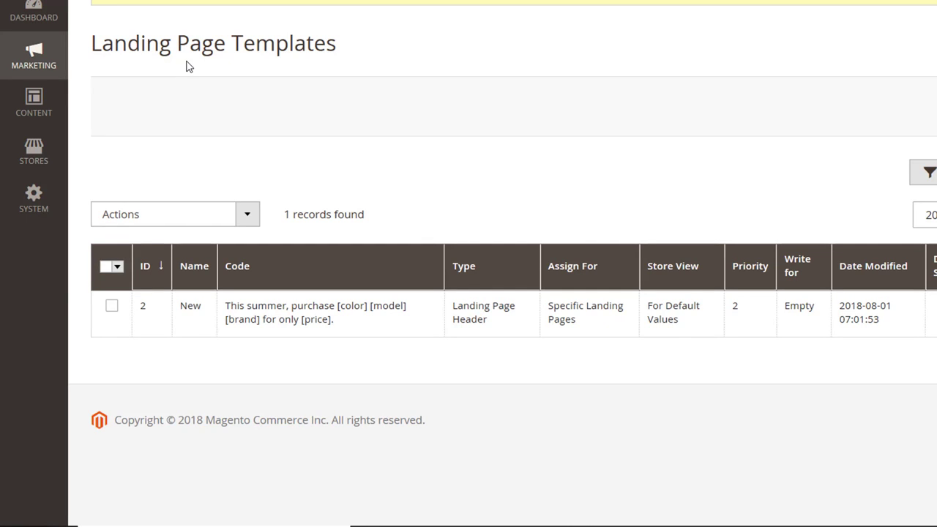
Step: In the store's SEO configuration, expand the XML Sitemap settings and check the Enable Additional Links options
click(33, 154)
click(110, 16)
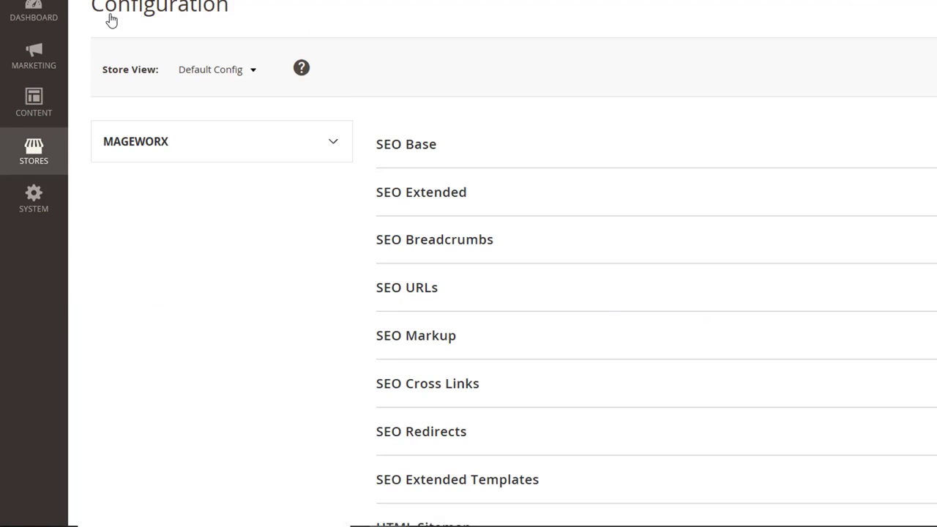
scroll(478, 344, down, 5)
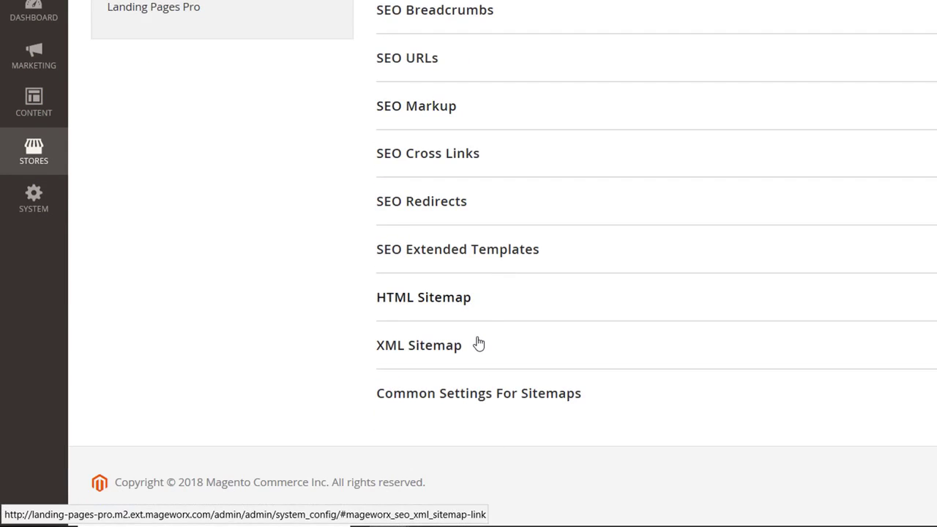
click(477, 344)
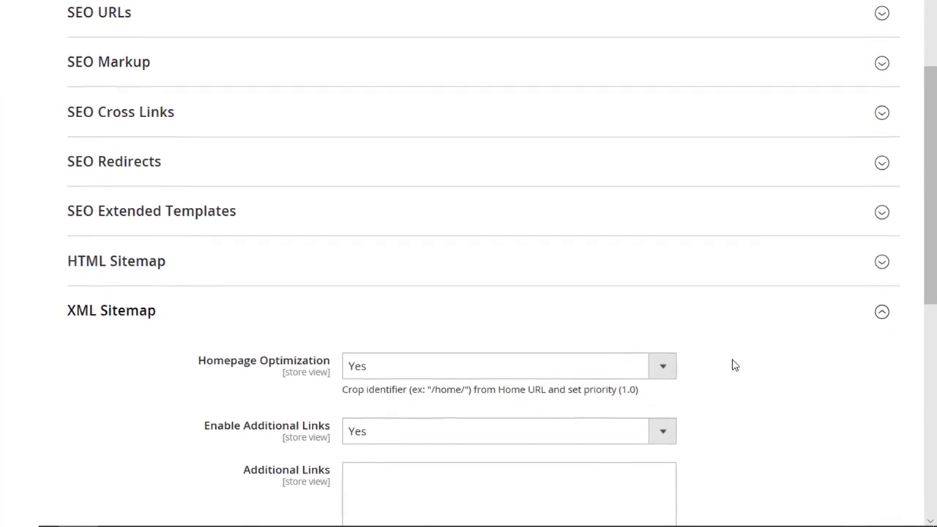
scroll(723, 423, down, 1)
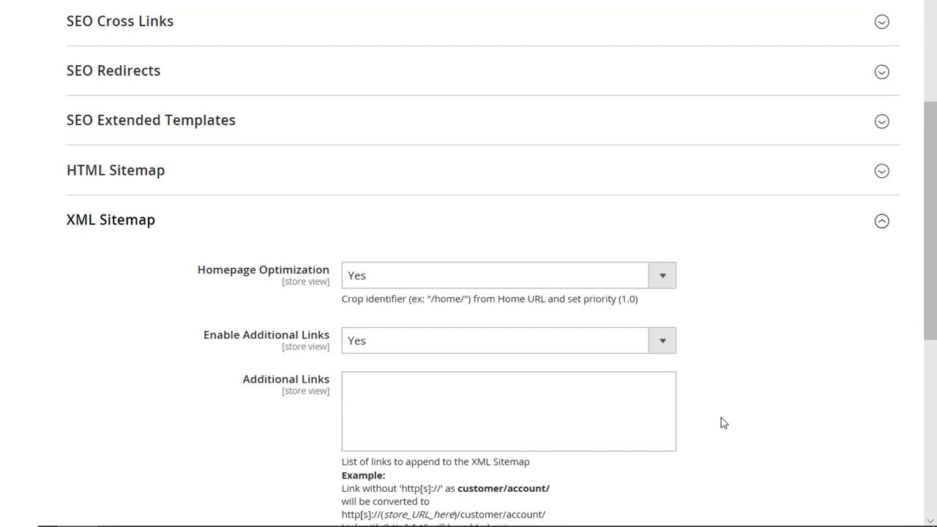
click(665, 344)
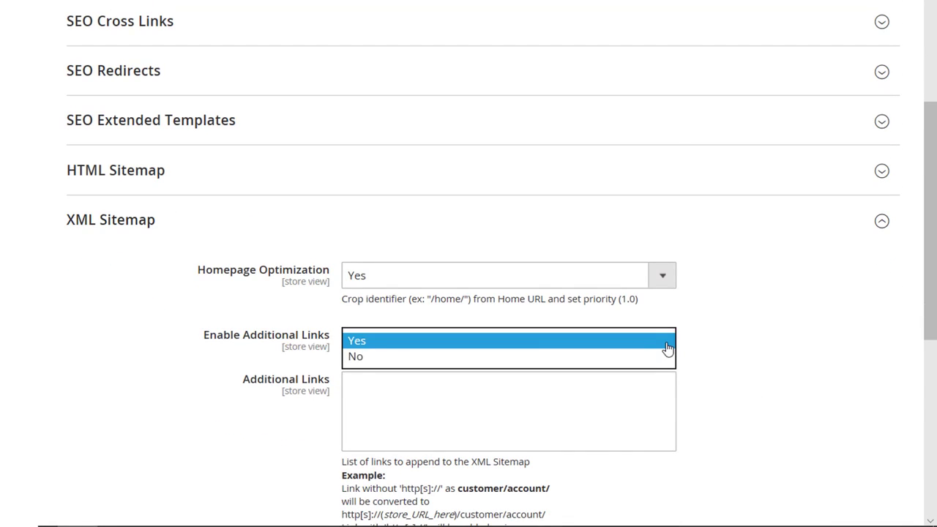